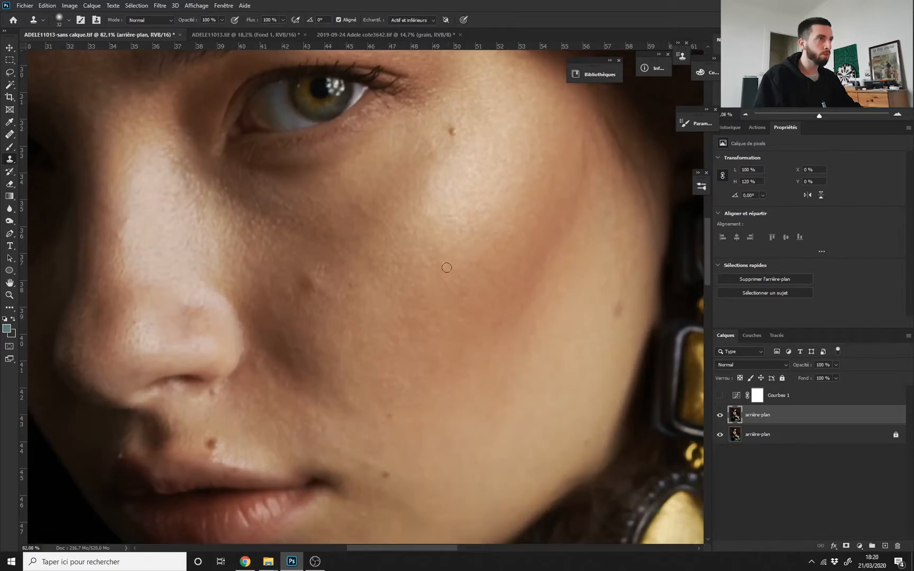
- Examine the skin on the model's cheek, nose and mouth area at several magnifications
left_click_drag(447, 259, 381, 265)
left_click_drag(439, 288, 482, 286)
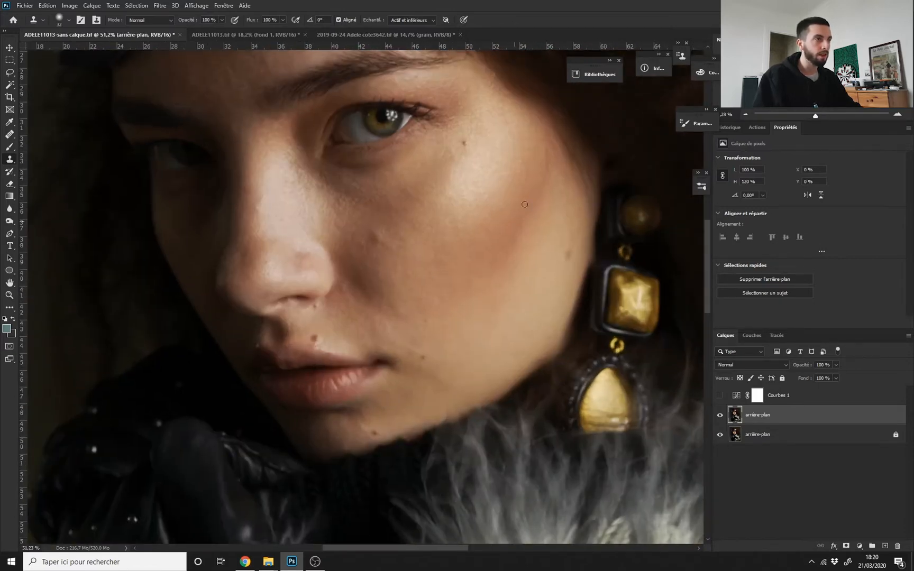
left_click_drag(400, 316, 394, 319)
left_click_drag(415, 278, 404, 307)
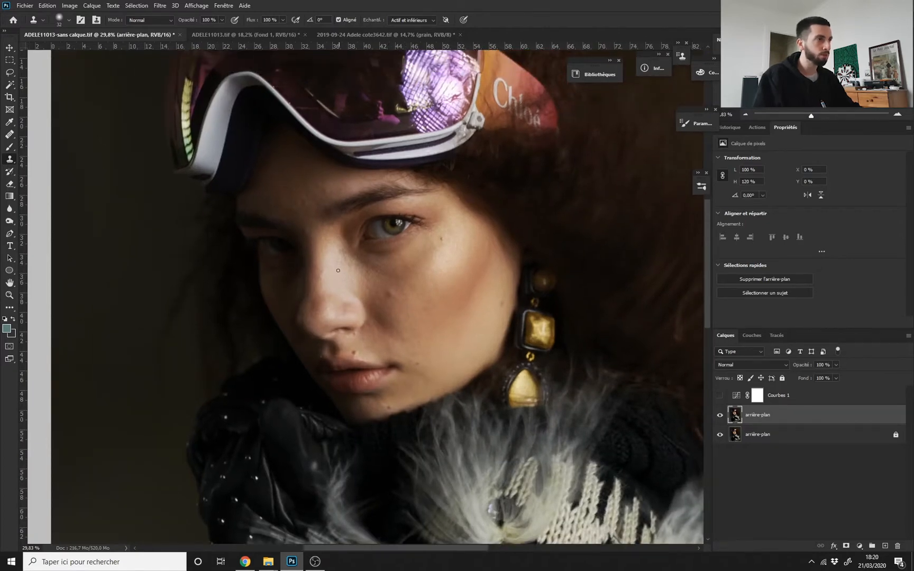
left_click_drag(396, 238, 416, 242)
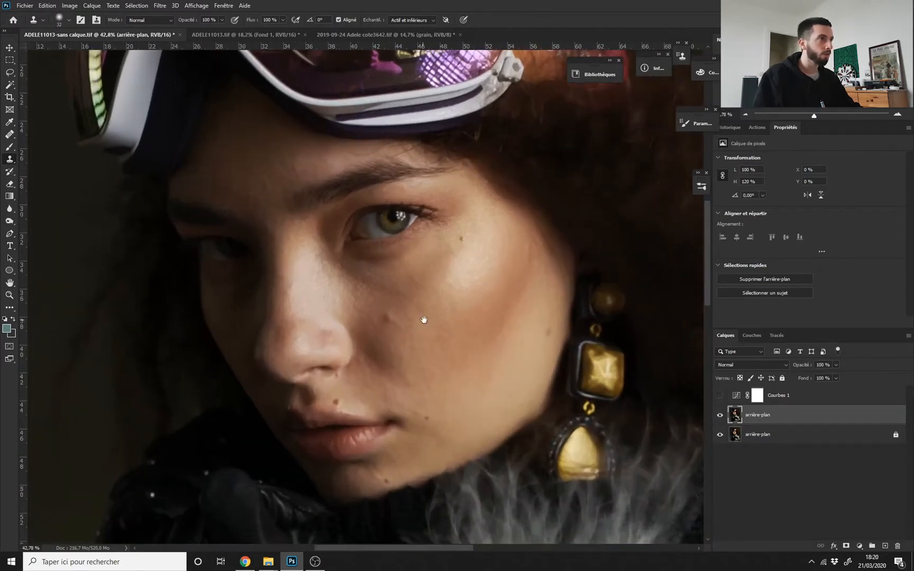
left_click_drag(424, 319, 410, 316)
left_click_drag(425, 353, 392, 334)
left_click_drag(418, 238, 414, 261)
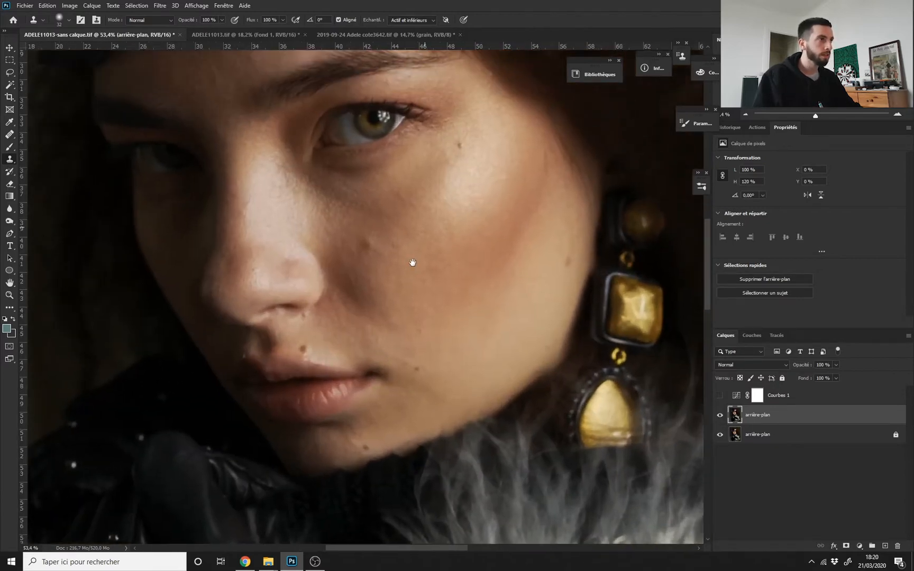
left_click_drag(363, 241, 461, 323)
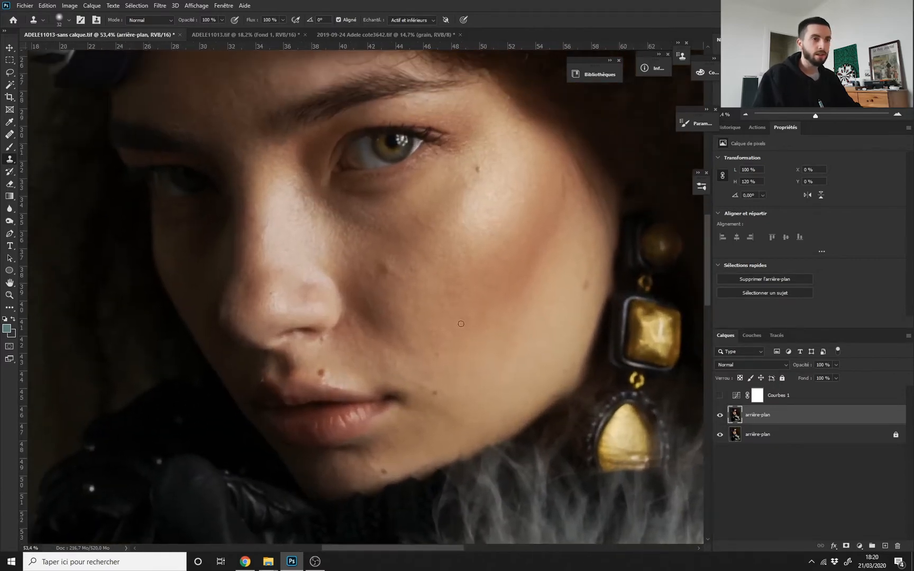
- Delete the hidden Courbes 1 adjustment layer
left_click(786, 397)
key("Delete")
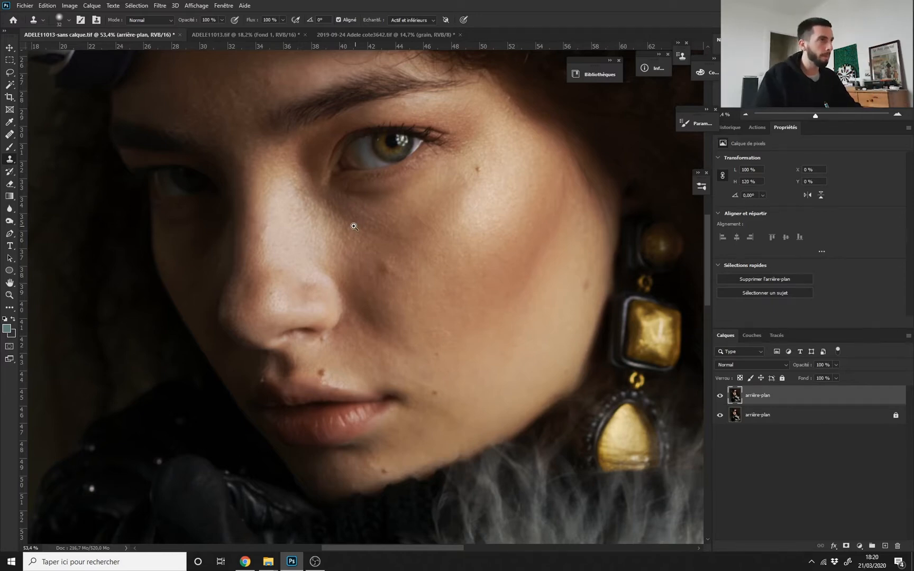
- Add a Curves adjustment layer above the arrière-plan copy and raise the midpoint of its RGB curve to brighten the image
left_click_drag(354, 227, 324, 227)
left_click_drag(390, 245, 399, 248)
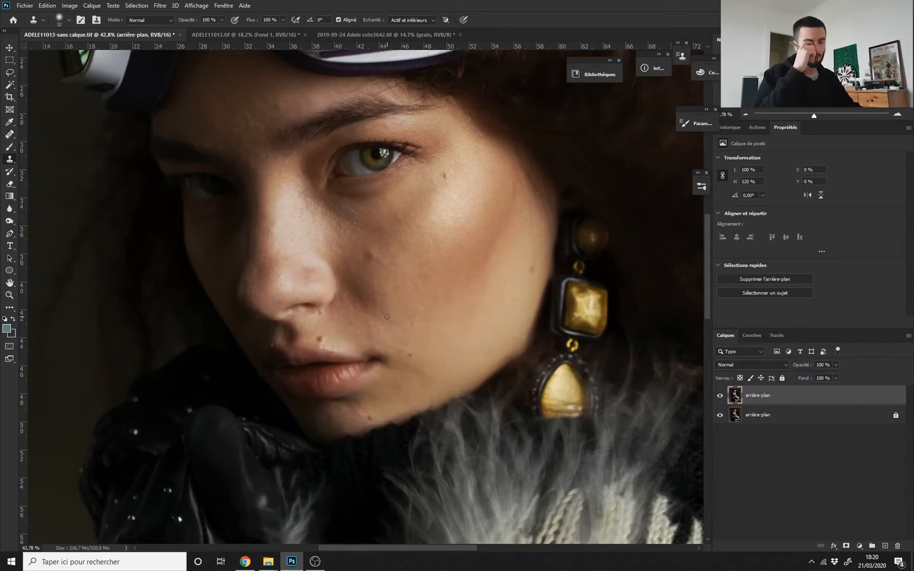
left_click_drag(413, 248, 404, 249)
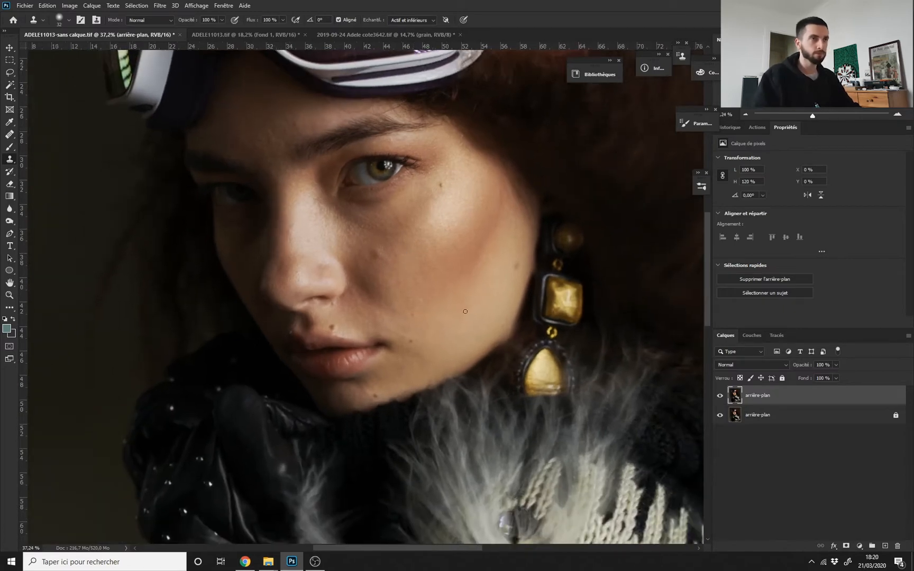
left_click(860, 545)
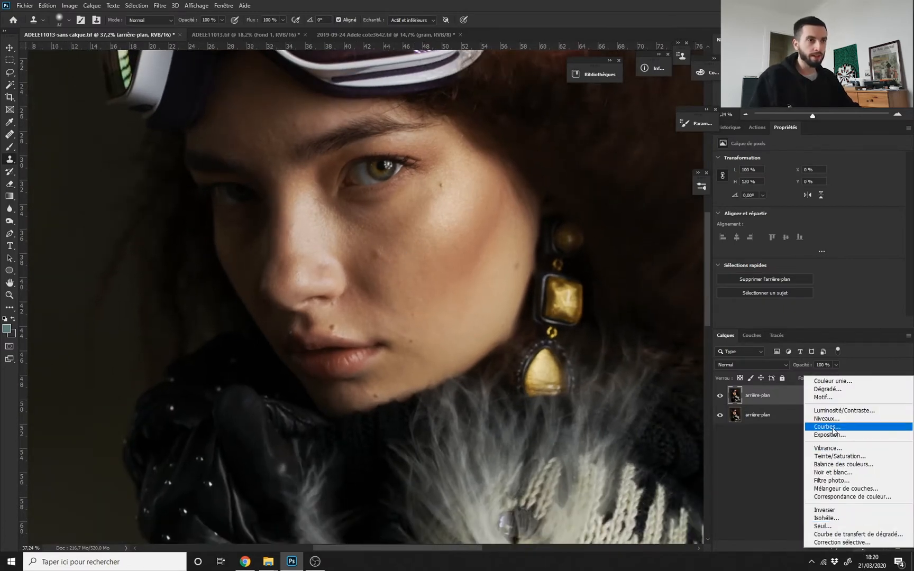
left_click(832, 427)
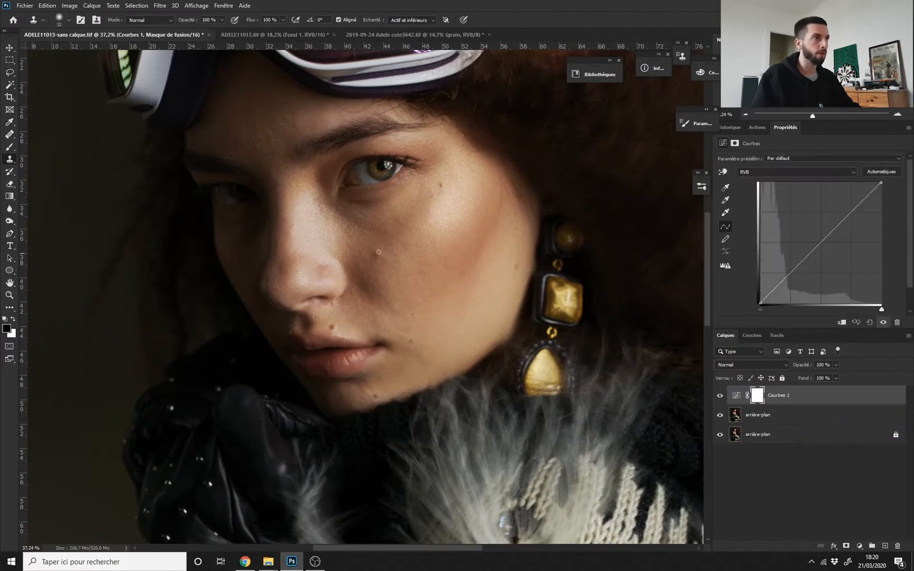
left_click_drag(391, 255, 405, 262)
left_click_drag(821, 240, 822, 213)
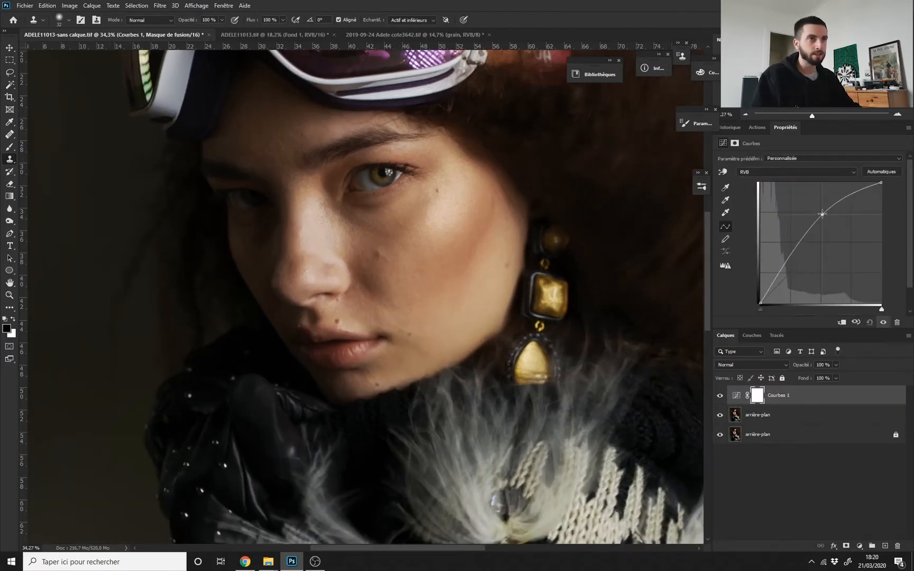
- Rename the brightening Curves layer as éclaircir
double_click(777, 396)
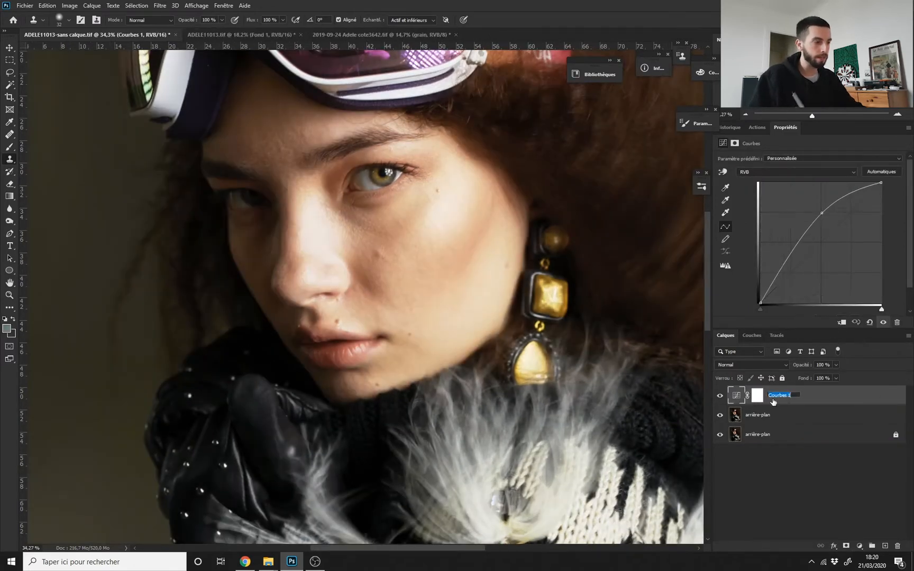
type("ec")
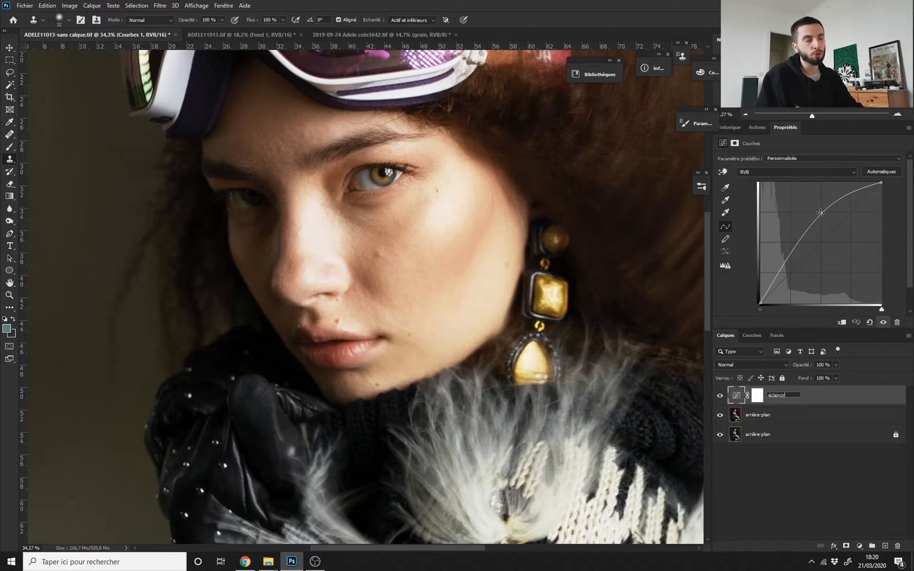
key("Return")
left_click_drag(425, 256, 403, 271)
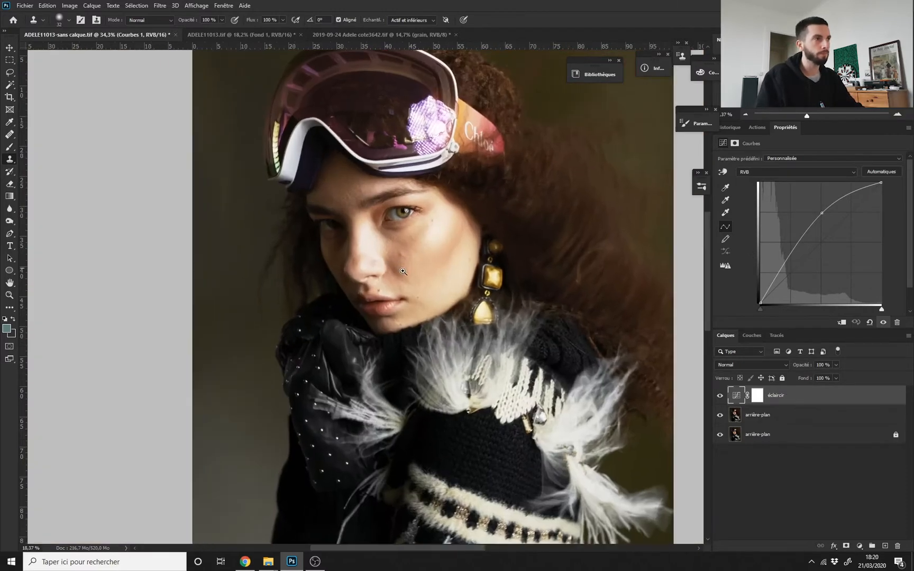
key("Return")
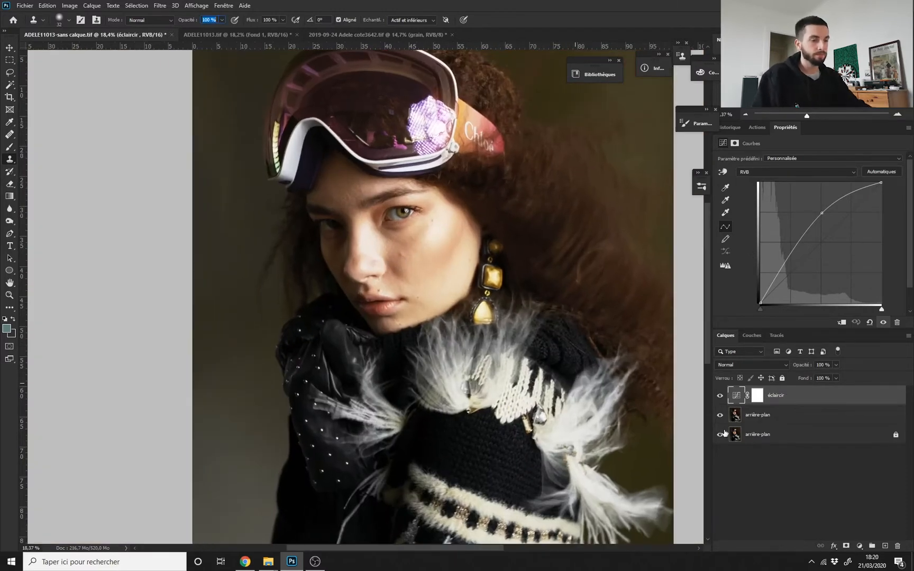
key("Return")
- Invert the éclaircir layer's mask to black to hide the brightening
left_click_drag(458, 274, 442, 278)
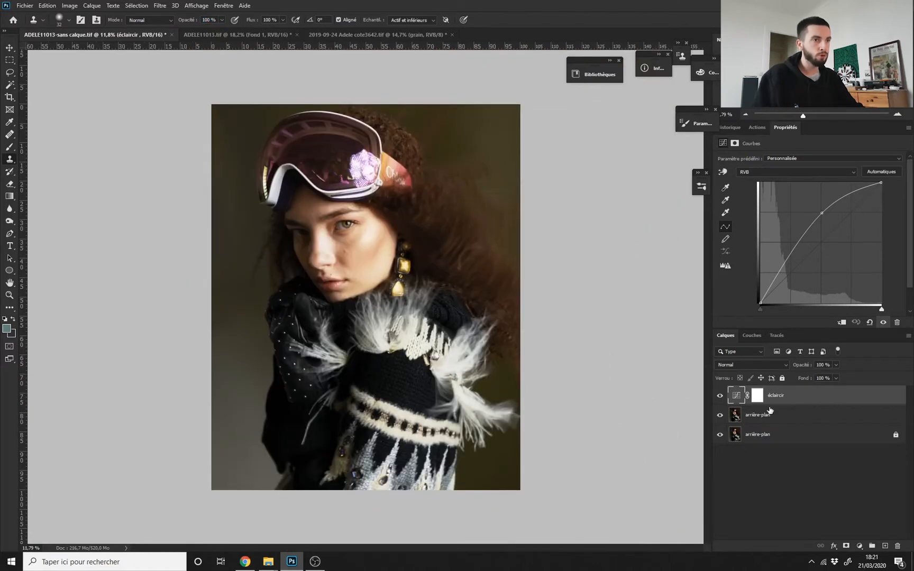
left_click_drag(365, 242, 374, 243)
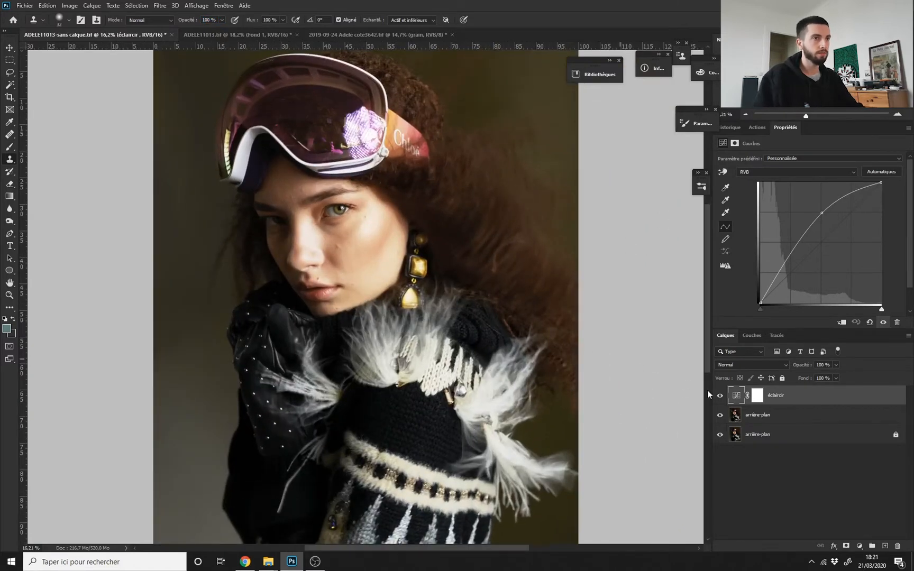
left_click(758, 401)
key("ctrl+i")
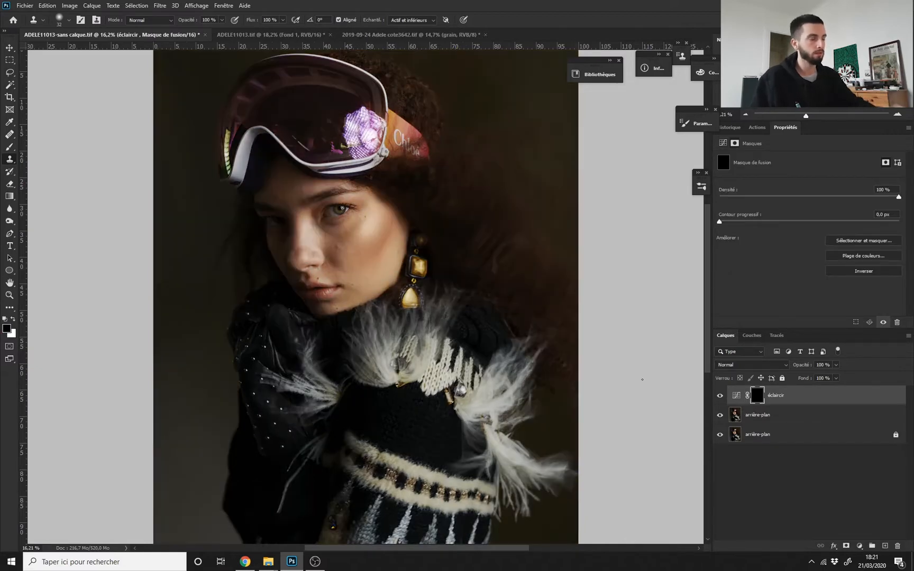
- Add a second Curves adjustment layer above éclaircir and lower the midpoint of its RGB curve to darken the image
mouse_move(340, 231)
left_mouse_down()
mouse_move(361, 231)
mouse_move(350, 231)
left_mouse_up()
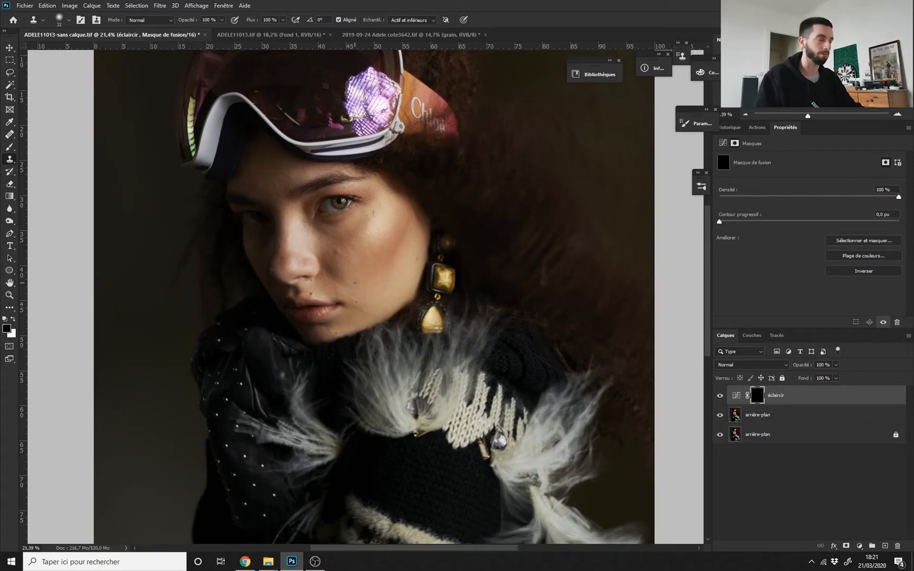
mouse_move(351, 268)
left_mouse_down()
mouse_move(362, 269)
mouse_move(359, 283)
left_mouse_up()
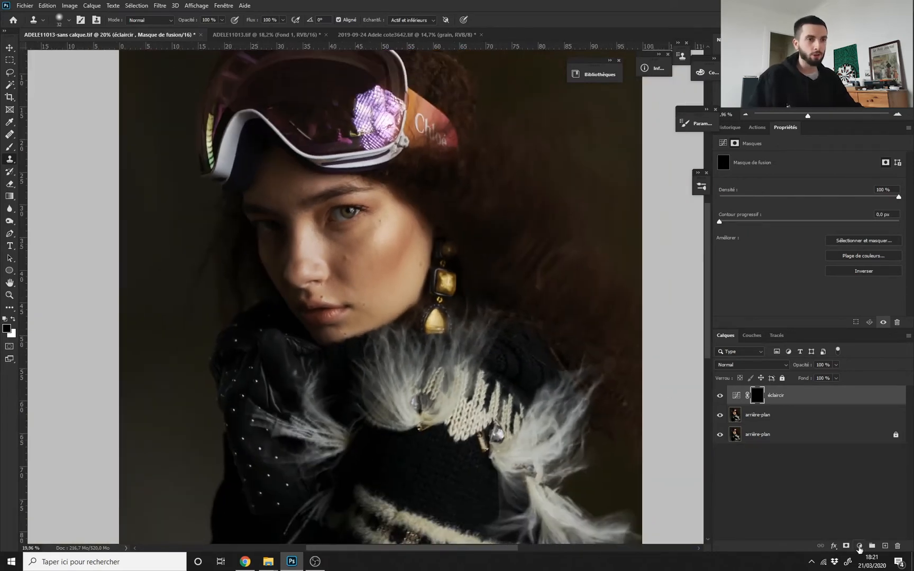
left_click(859, 546)
left_click(835, 426)
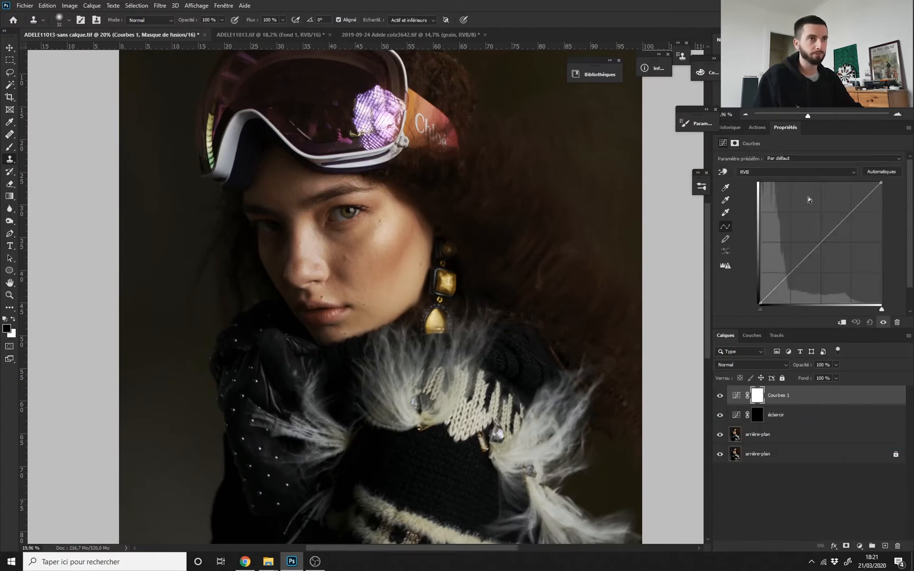
left_click_drag(821, 243, 821, 274)
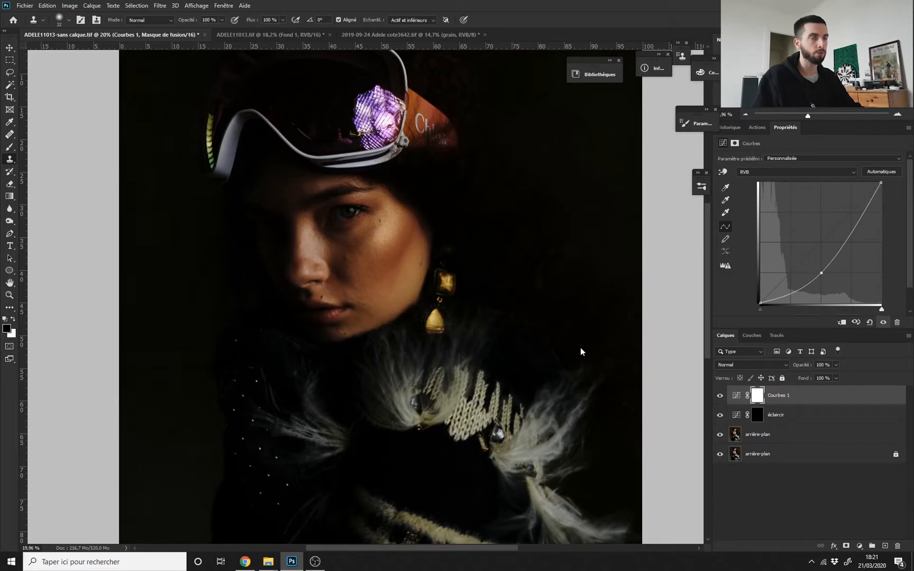
- Rename the darkening Curves layer as foncer
double_click(778, 396)
type("foncer")
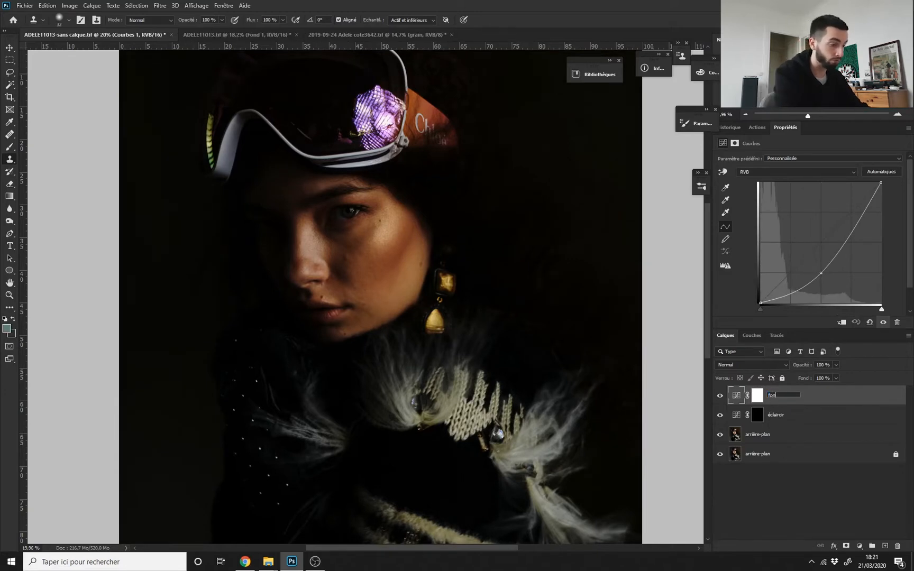
key("Return")
- Invert the foncer layer's mask to black and move the layer below éclaircir
left_click(758, 399)
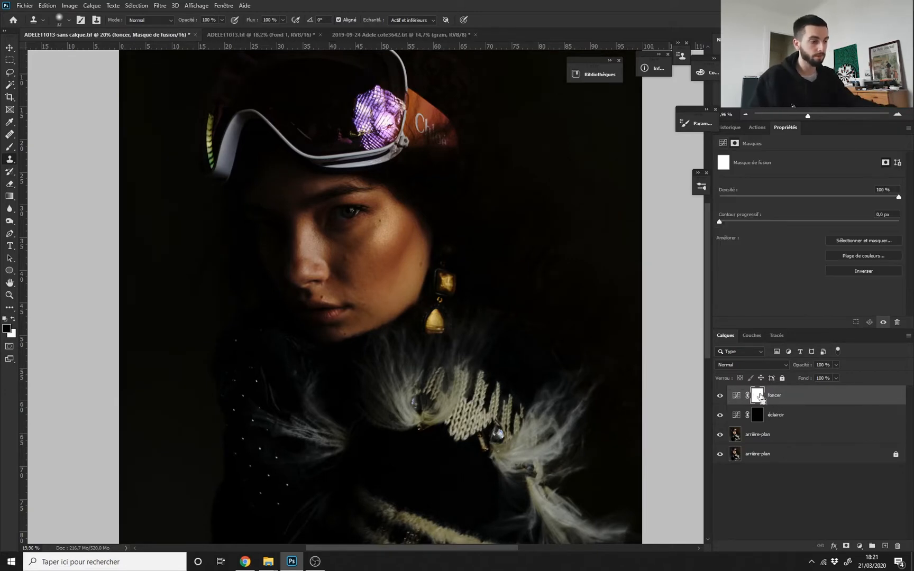
key("ctrl+i")
left_click_drag(778, 397, 796, 426)
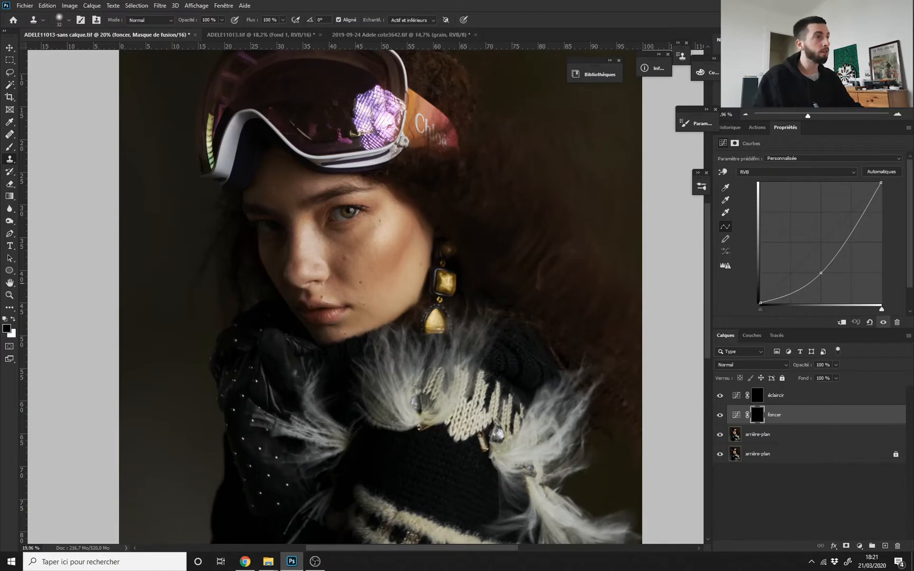
scroll(375, 270, "down", 1, "alt")
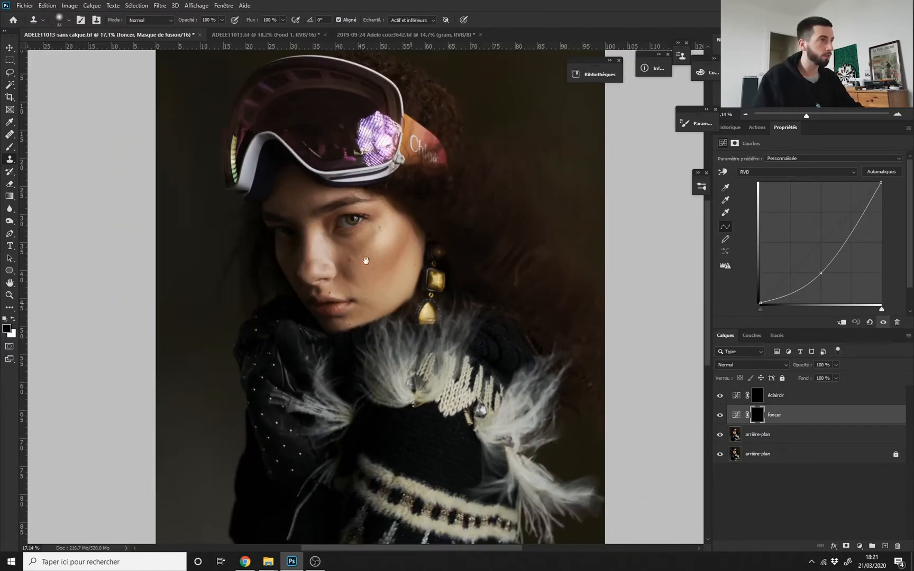
scroll(373, 265, "up", 5, "alt")
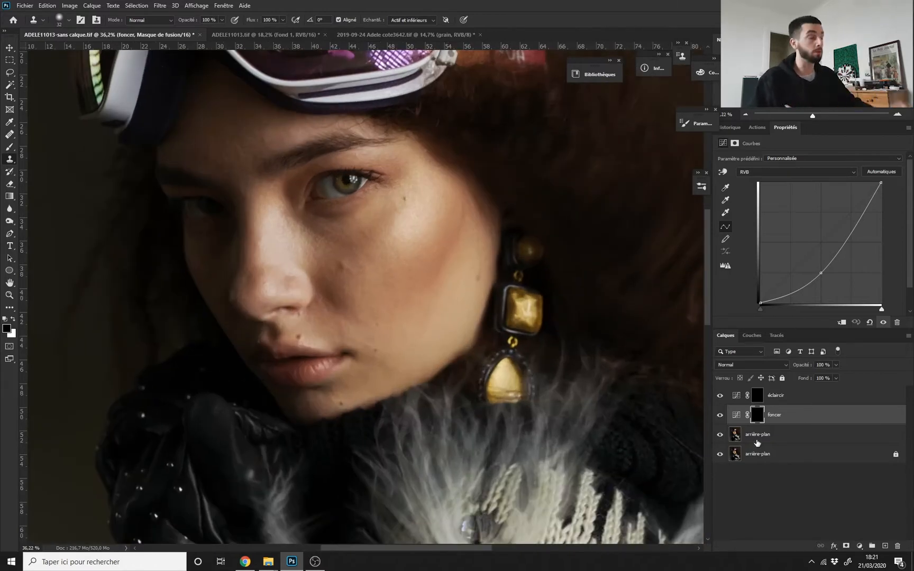
left_click(782, 397)
left_click(784, 418)
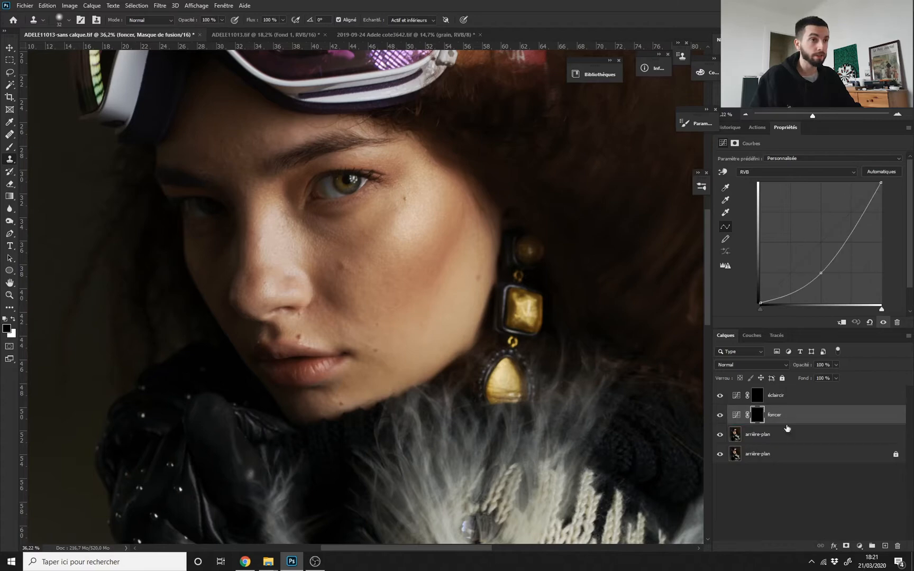
scroll(392, 287, "down", 3, "alt")
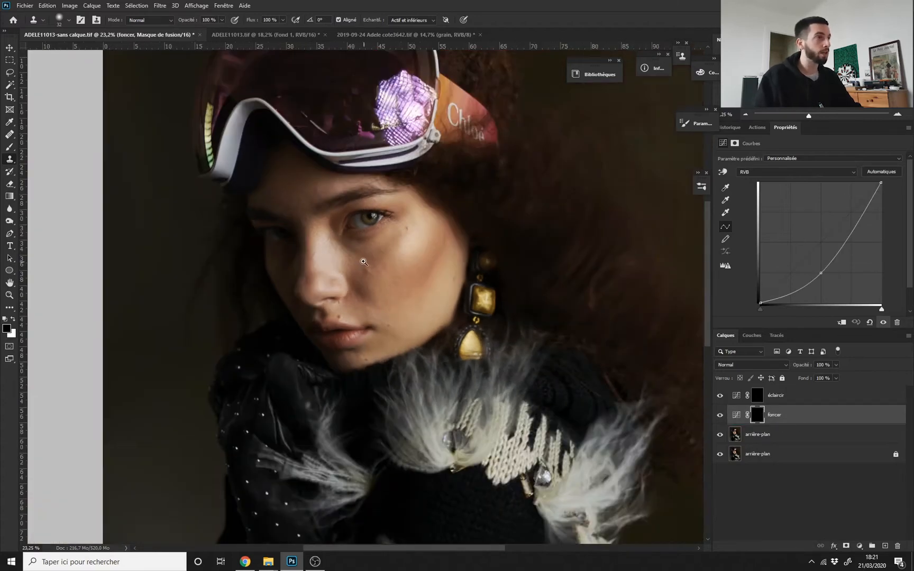
scroll(363, 261, "up", 2, "alt")
scroll(392, 332, "down", 1, "alt")
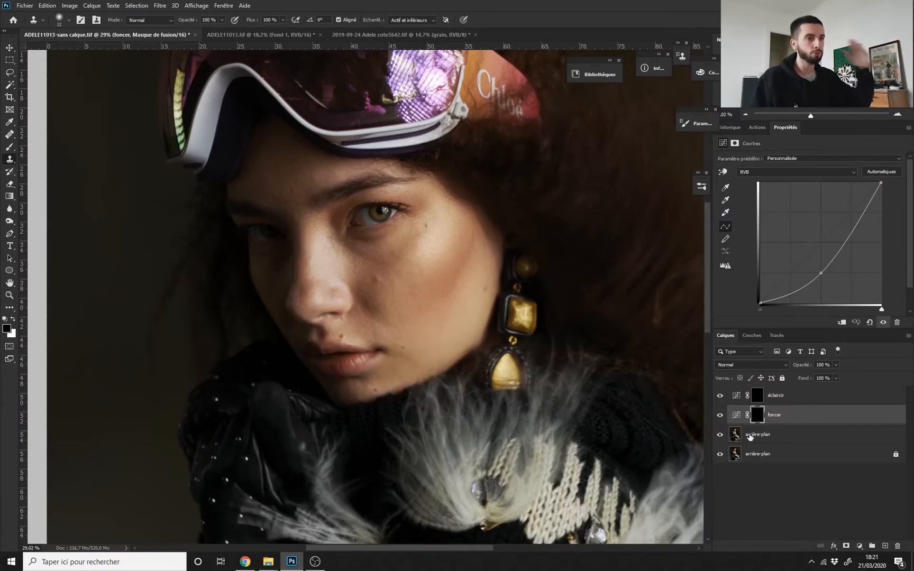
scroll(413, 290, "up", 1, "alt")
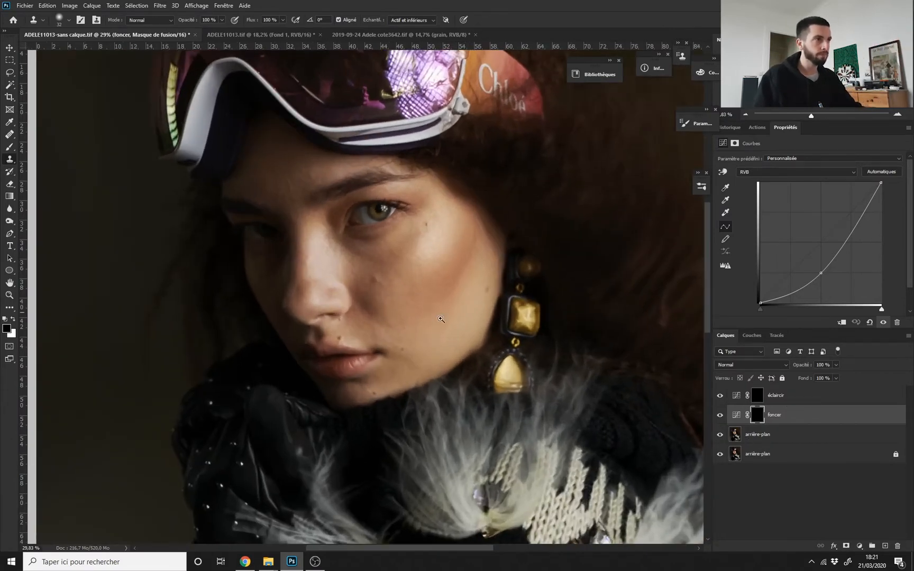
- Preview the full brightening and darkening effects by temporarily disabling the éclaircir mask, then the foncer mask
left_click(757, 397, "shift")
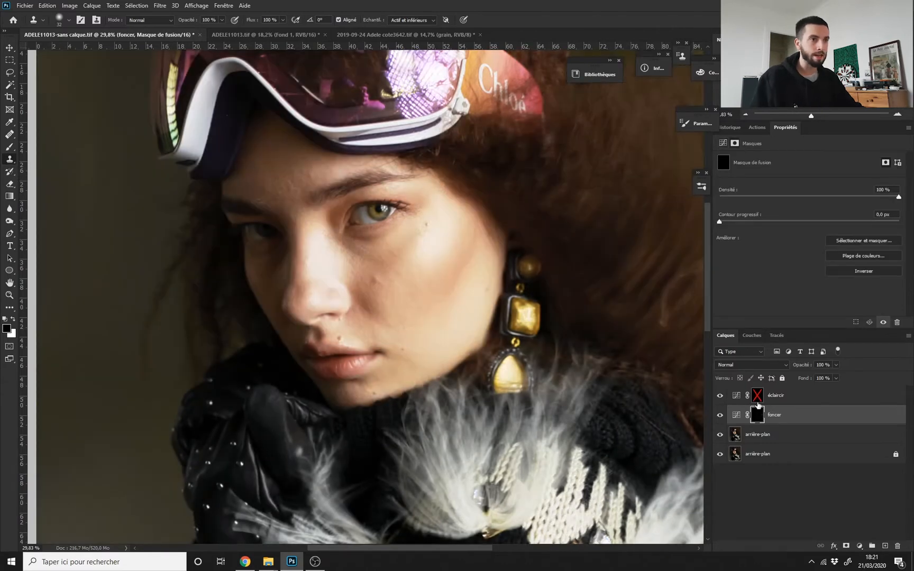
left_click(756, 396, "shift")
left_click(758, 417, "shift")
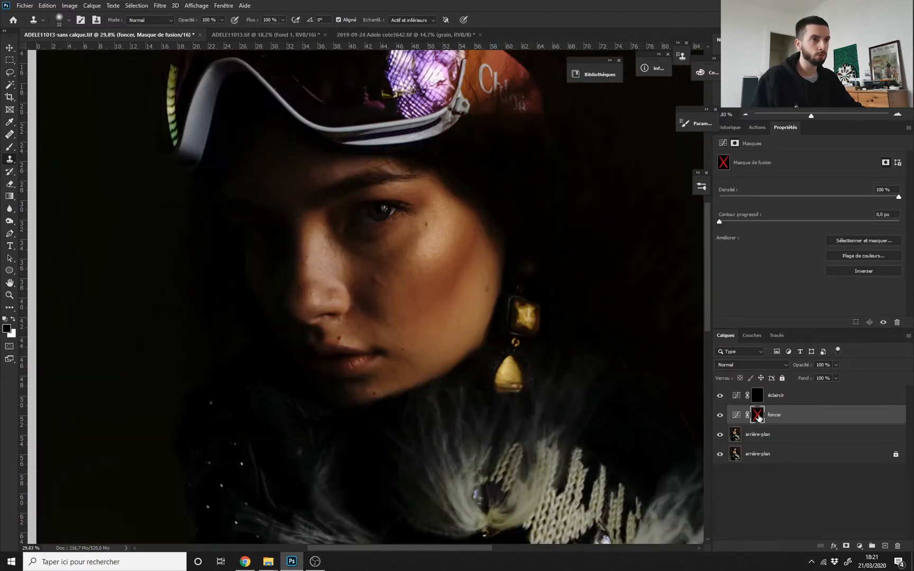
left_click(758, 418, "shift")
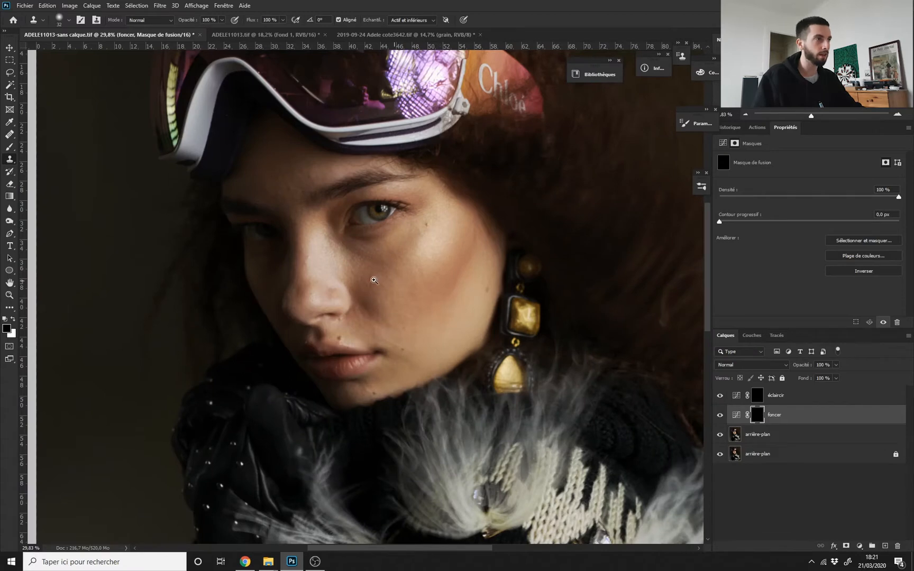
scroll(378, 283, "up", 5, "alt")
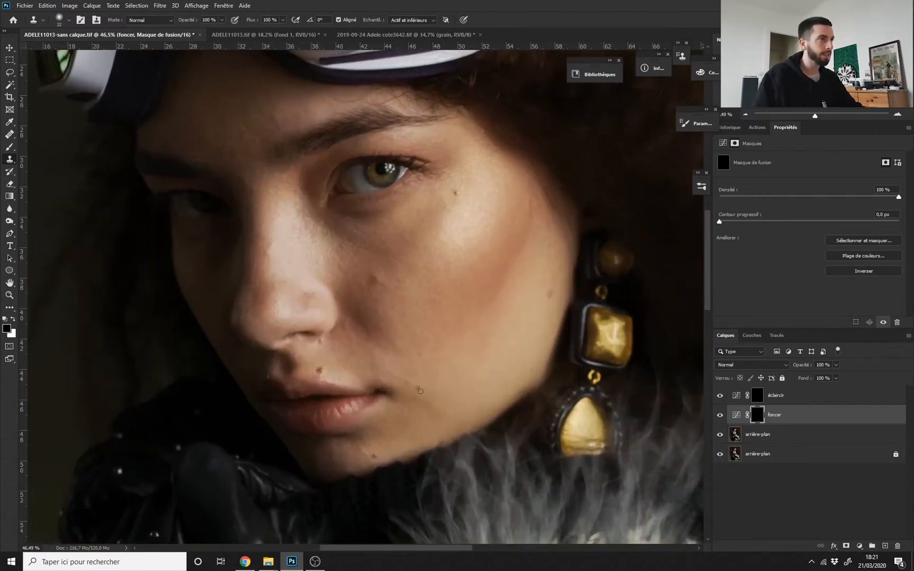
- Examine the skin of the cheek and the whole face at close and wide zoom for uneven light and dark areas
scroll(387, 252, "down", 5, "alt")
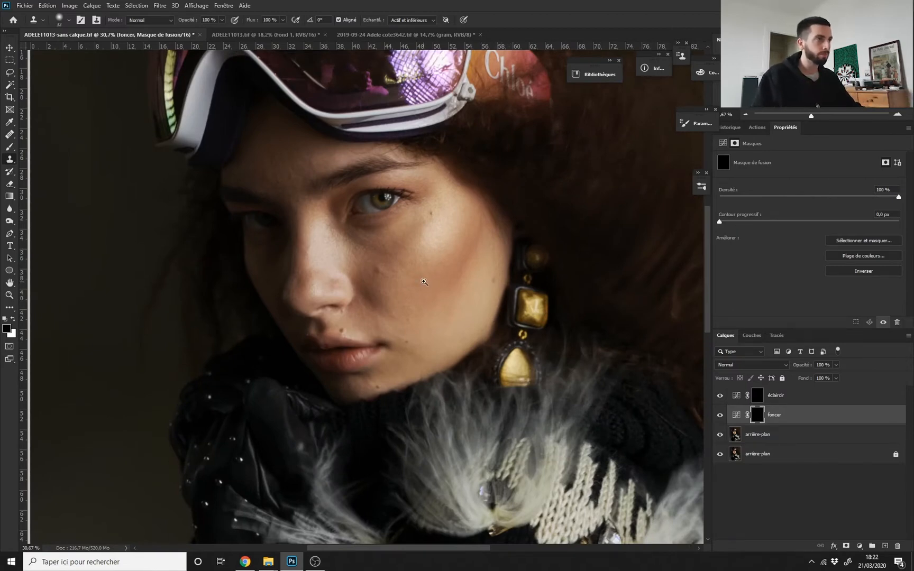
left_click_drag(423, 282, 463, 297)
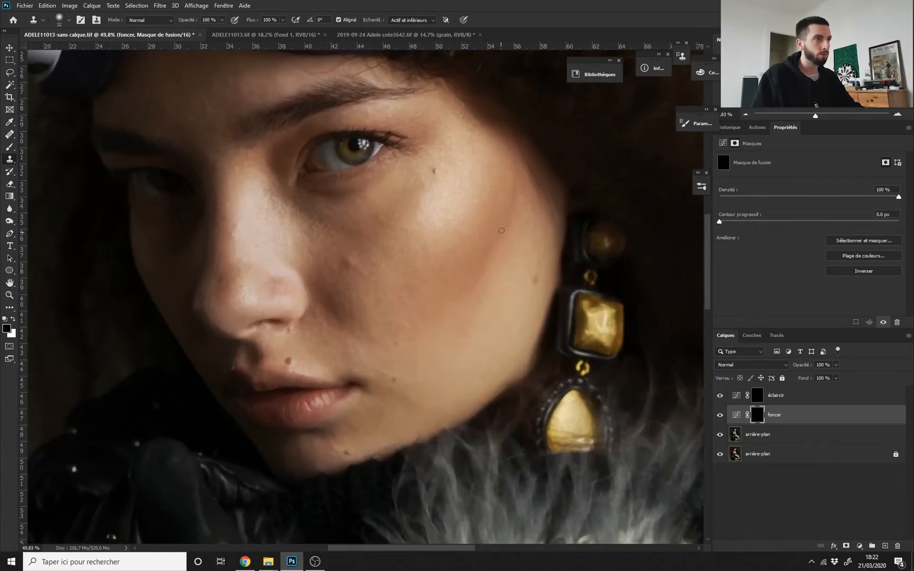
left_click(497, 267)
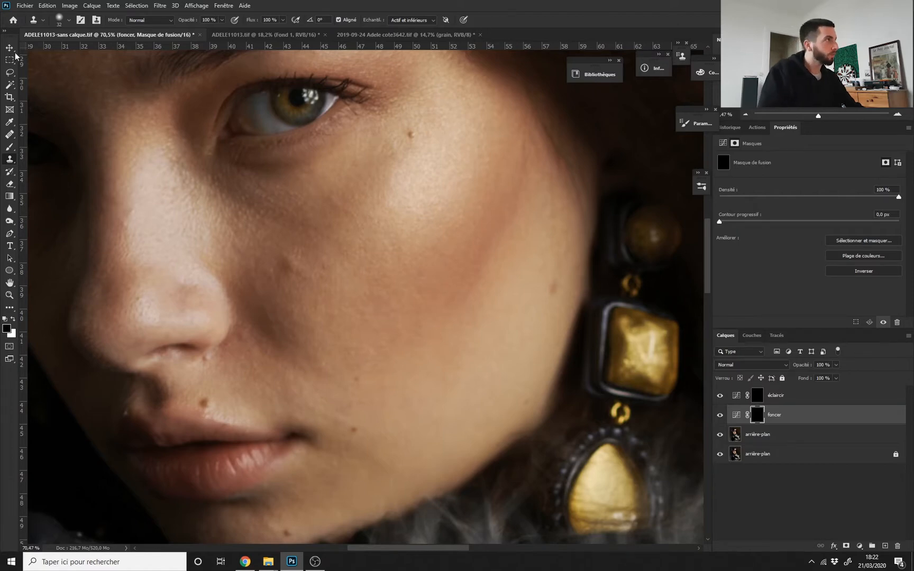
key("v")
left_click_drag(409, 232, 426, 298)
scroll(397, 266, "up", 2)
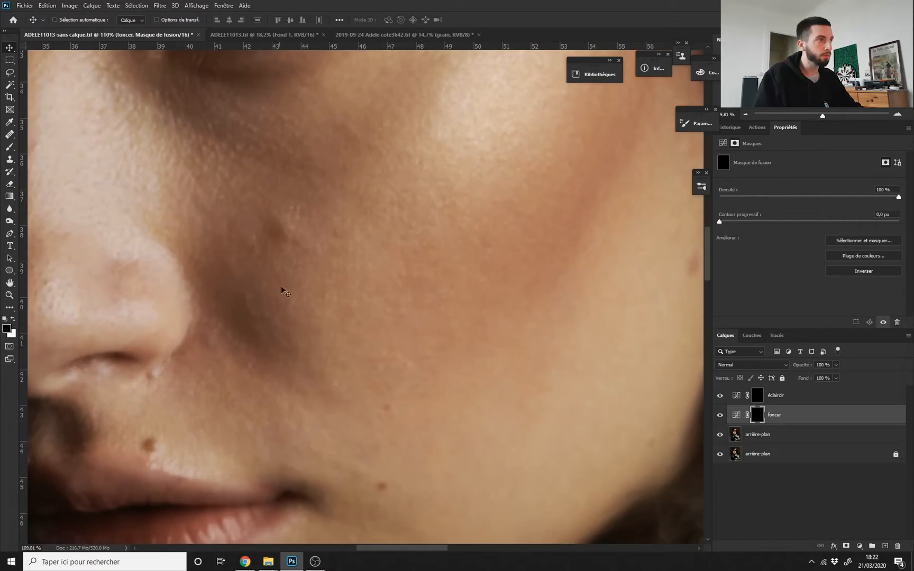
scroll(376, 343, "down", 3)
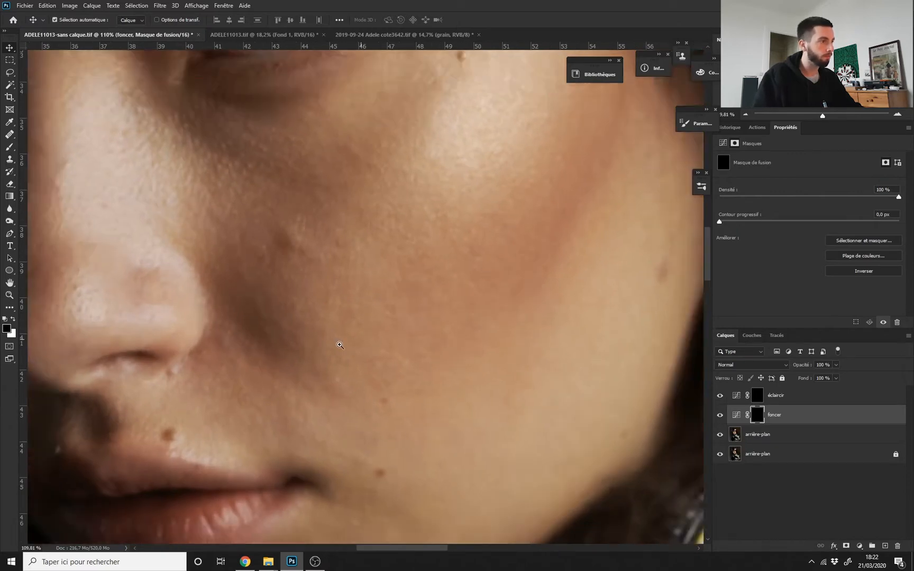
scroll(389, 302, "down", 2)
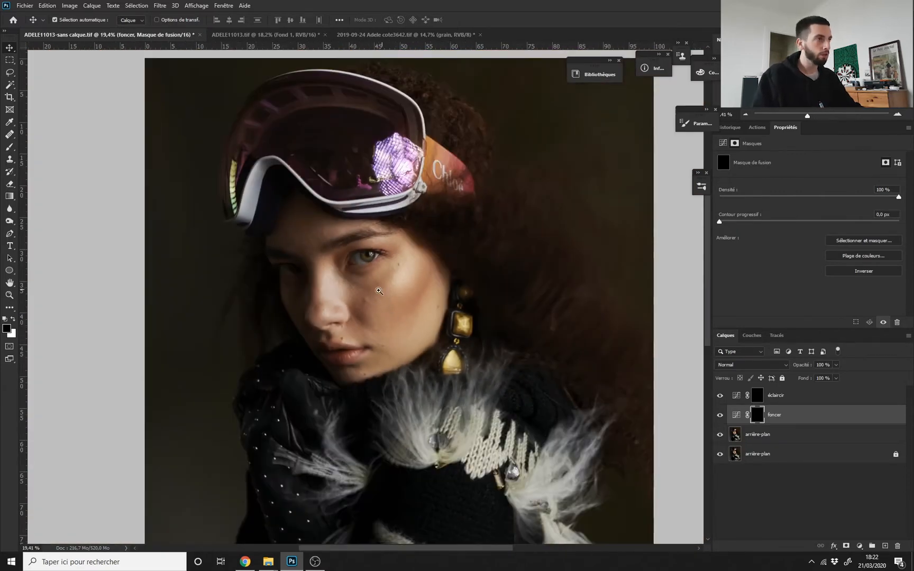
scroll(373, 301, "down", 1)
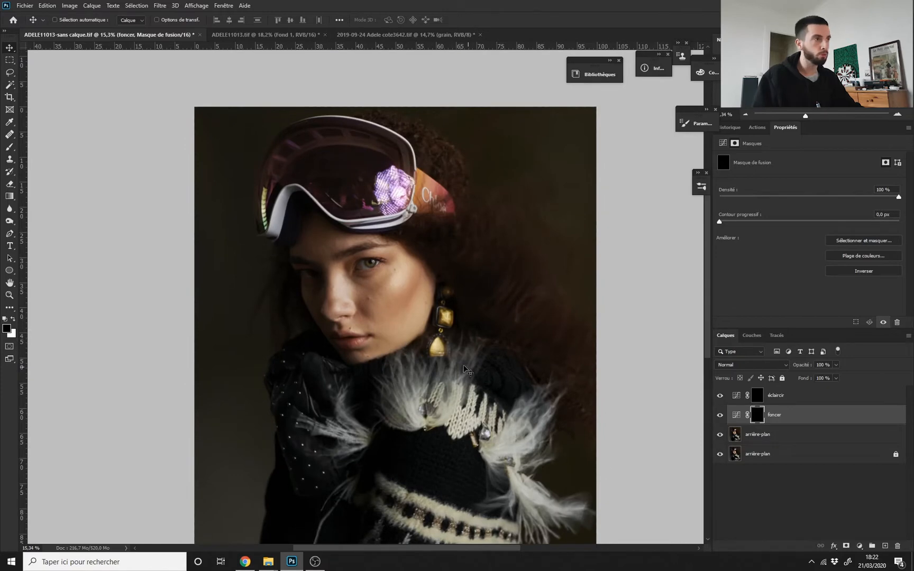
scroll(390, 313, "up", 3)
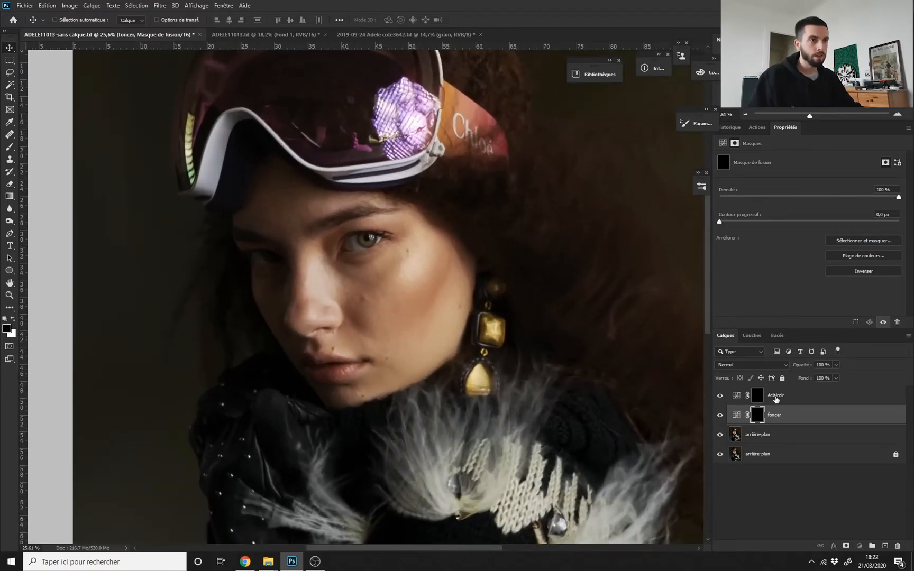
- Add a Solid Color fill layer above éclaircir in neutral grey with no saturation (#6a6a6a)
left_click(774, 401)
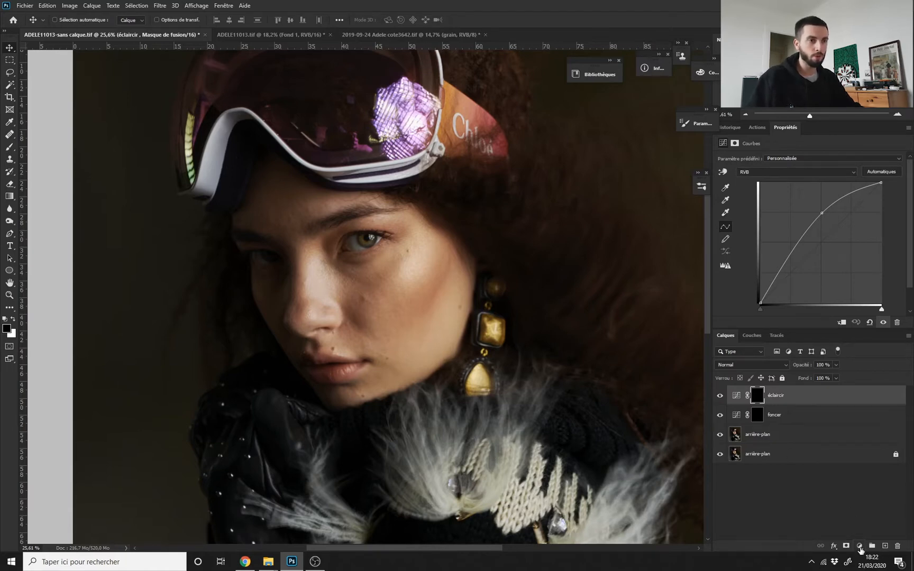
left_click(860, 549)
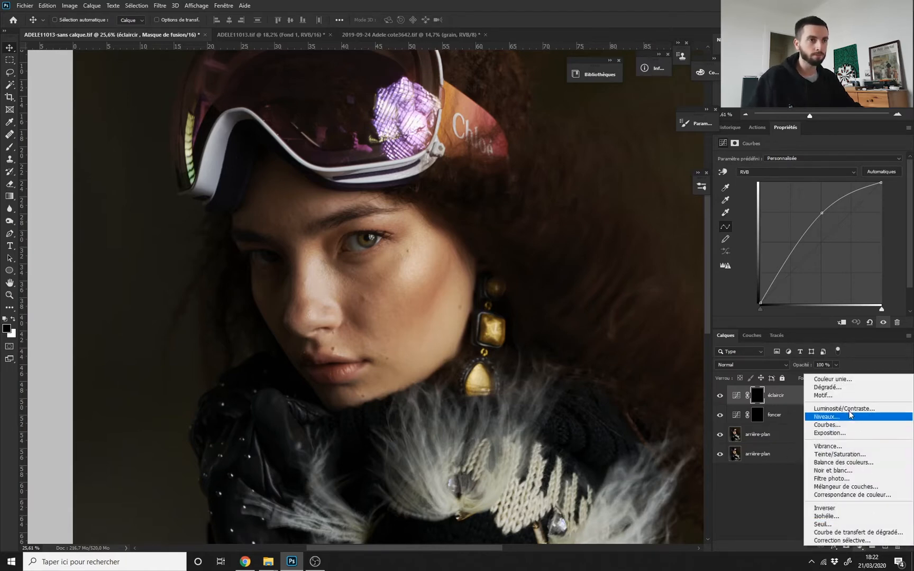
left_click(833, 380)
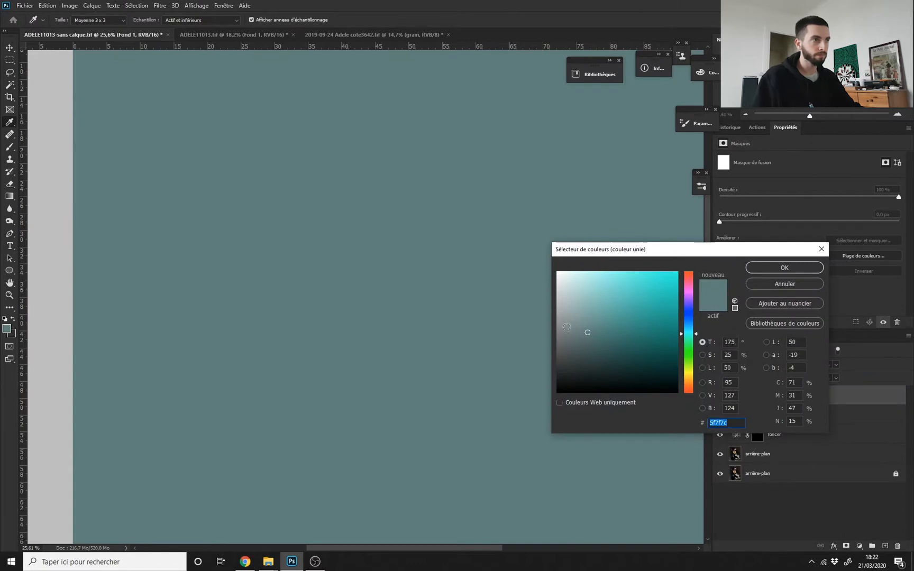
left_click_drag(574, 328, 478, 334)
mouse_move(560, 307)
left_mouse_down()
mouse_move(538, 267)
mouse_move(535, 398)
mouse_move(525, 331)
mouse_move(524, 341)
left_mouse_up()
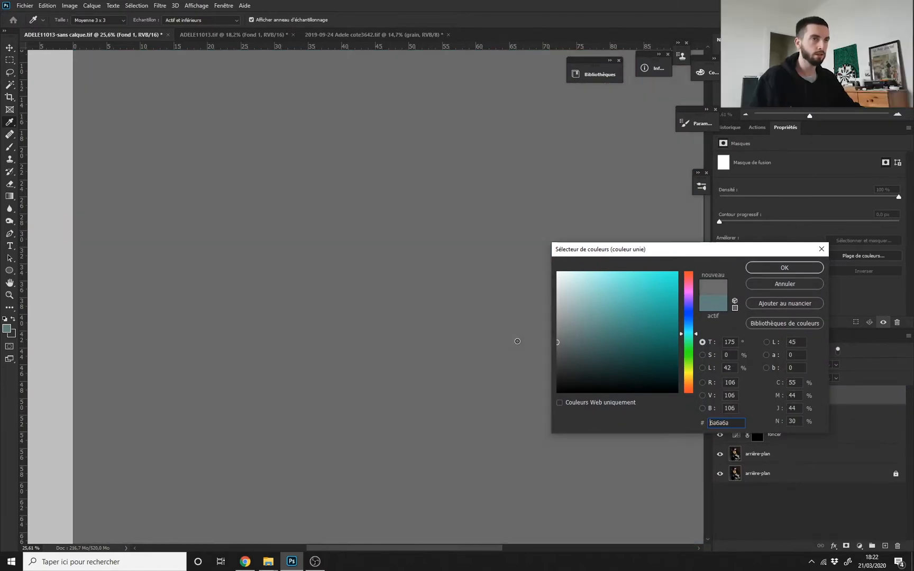
left_click(784, 267)
- Set the grey fill layer's blend mode to Couleur and check the black-and-white rendering of the portrait
scroll(458, 341, "down", 1)
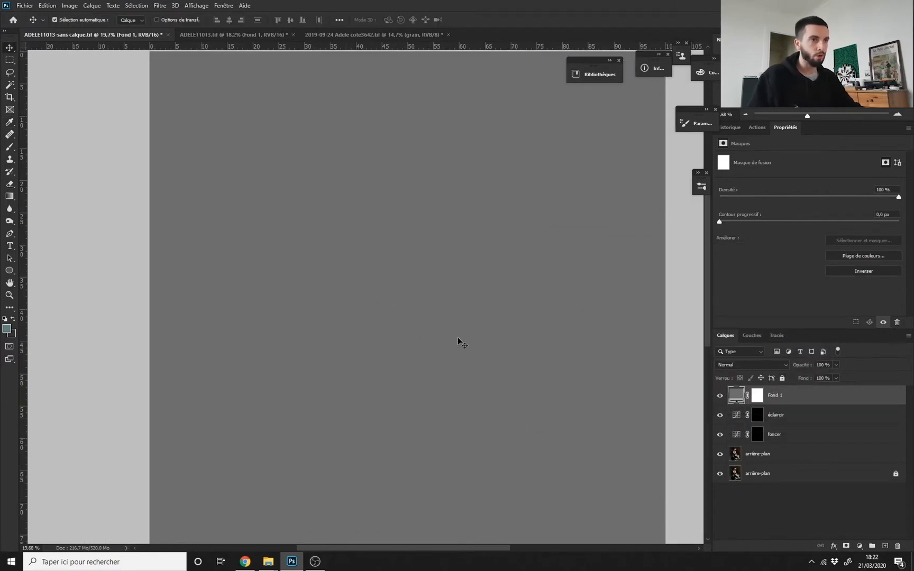
left_click(759, 363)
left_click(753, 538)
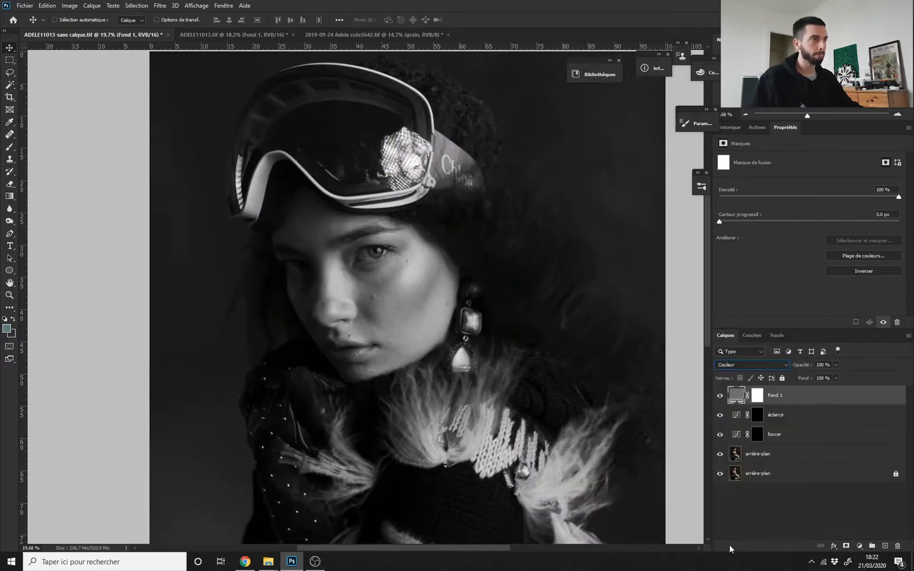
left_click_drag(393, 289, 403, 320)
left_click_drag(450, 293, 432, 342)
left_click_drag(372, 277, 367, 284)
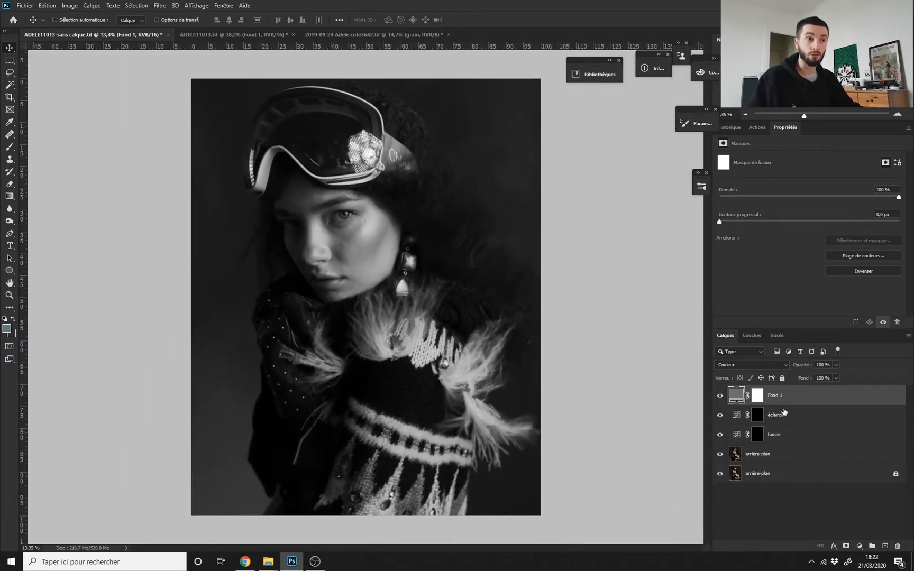
- Rename the grey fill layer as mode couleur
double_click(781, 400)
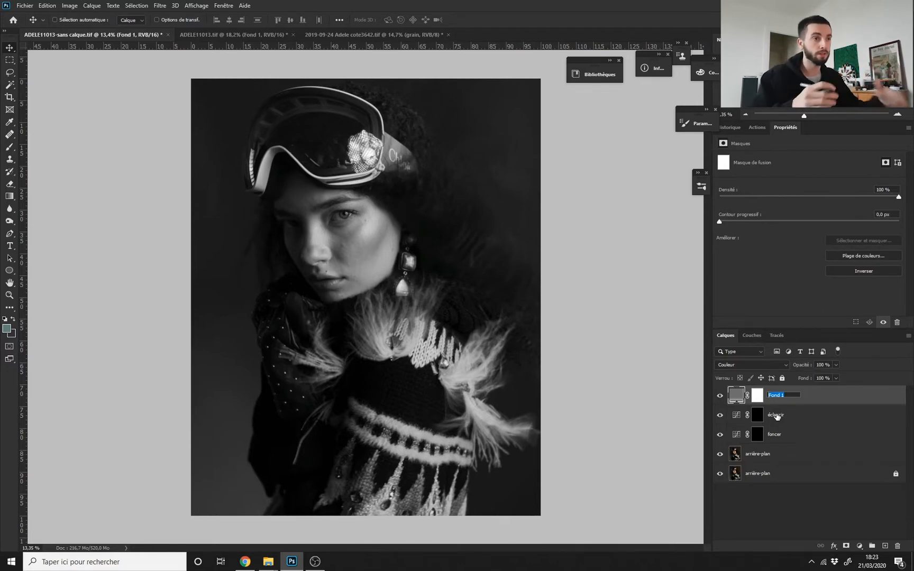
type("mode")
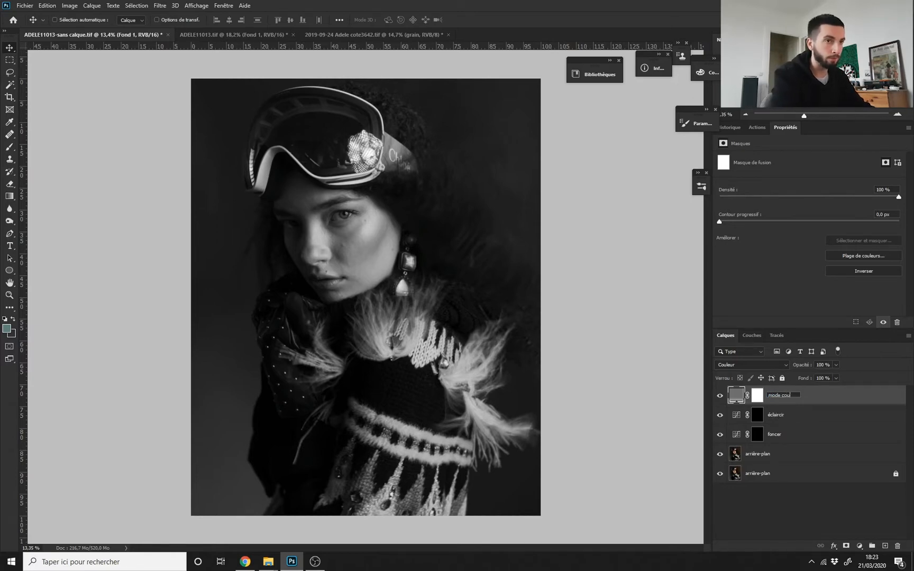
key("Return")
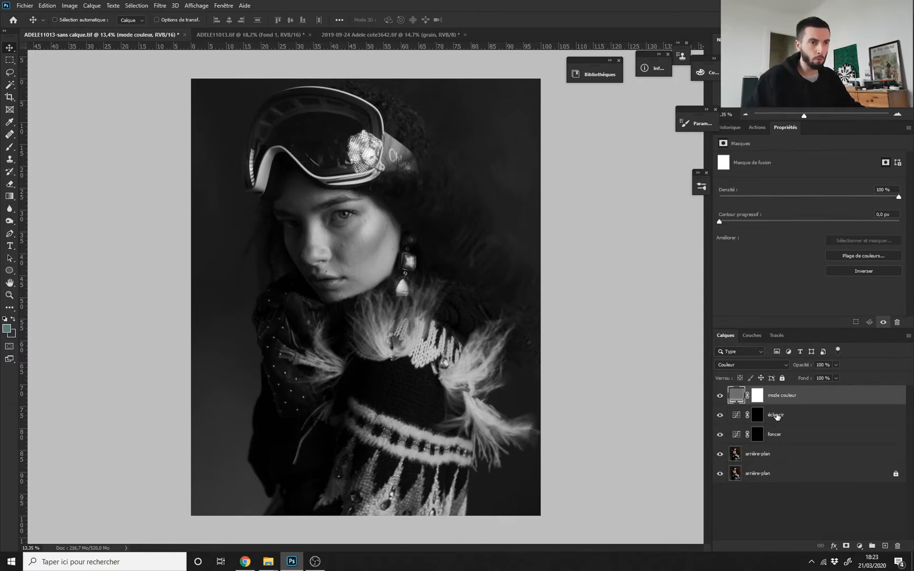
- Add a Hue/Saturation adjustment layer above mode couleur and lower its saturation to -100
left_click(859, 546)
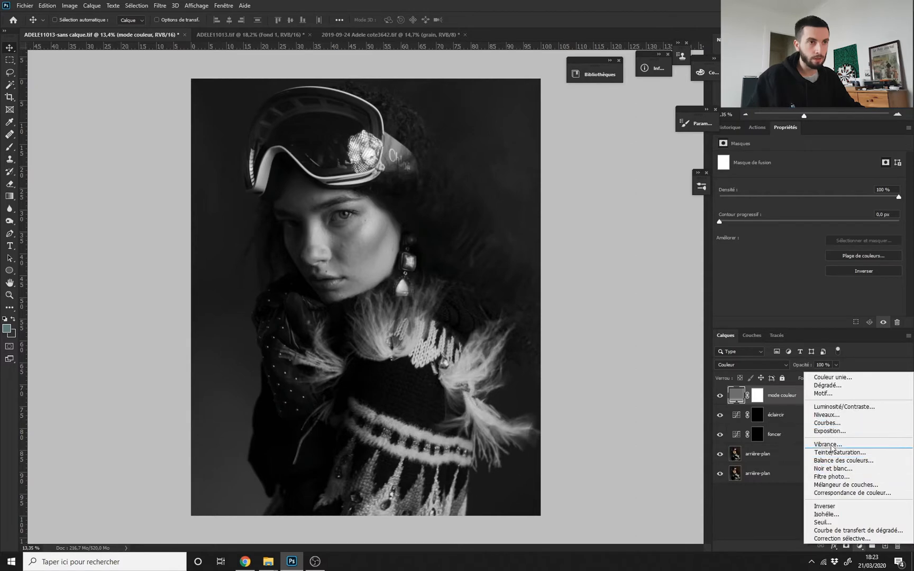
left_click(831, 454)
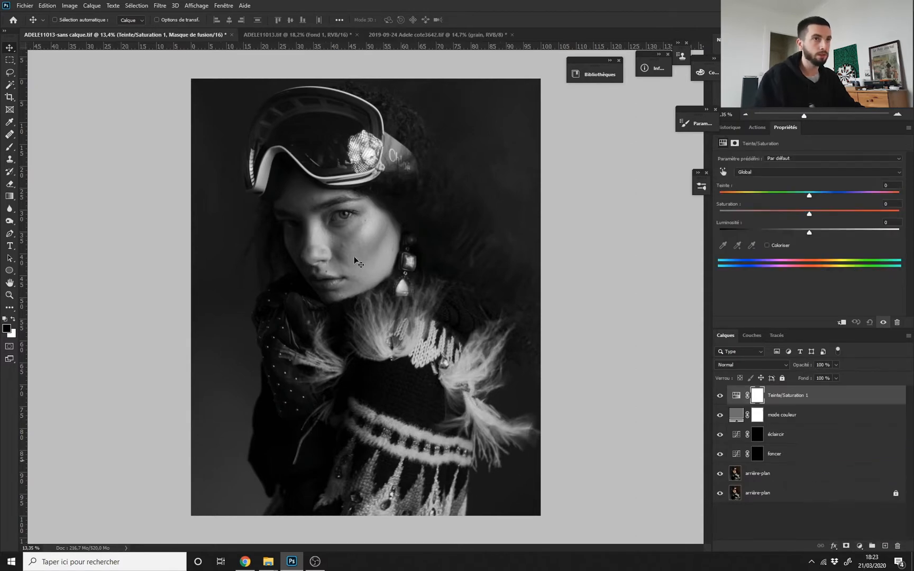
scroll(349, 243, "up", 1)
left_click_drag(809, 215, 719, 214)
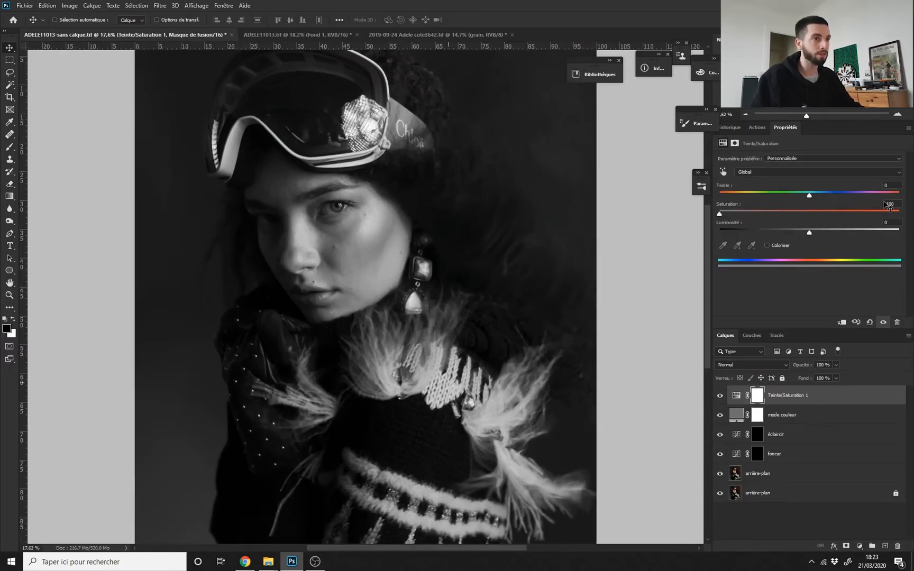
- Compare the plain desaturation with the grey colour-mode conversion on the whole portrait and the cheek by toggling the mode couleur layer's visibility
left_click(720, 416)
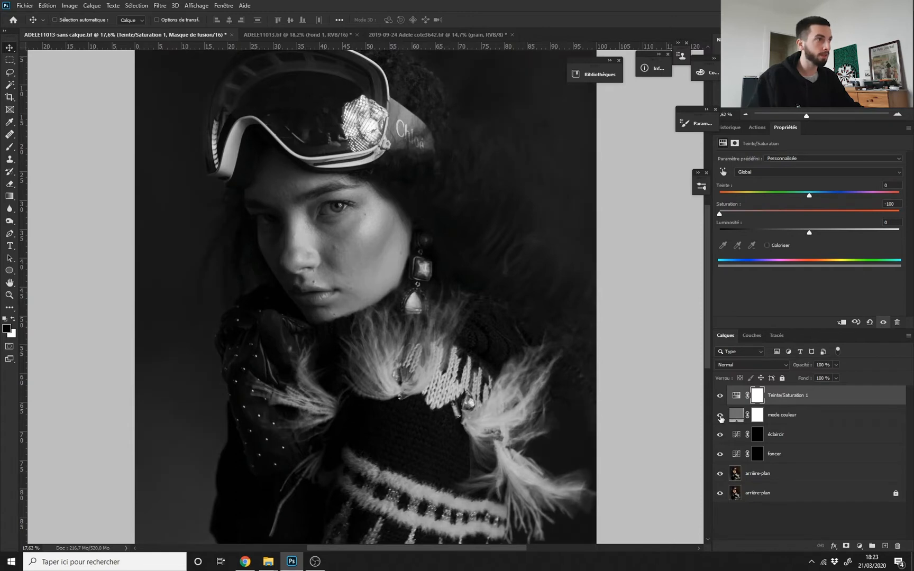
left_click(721, 418)
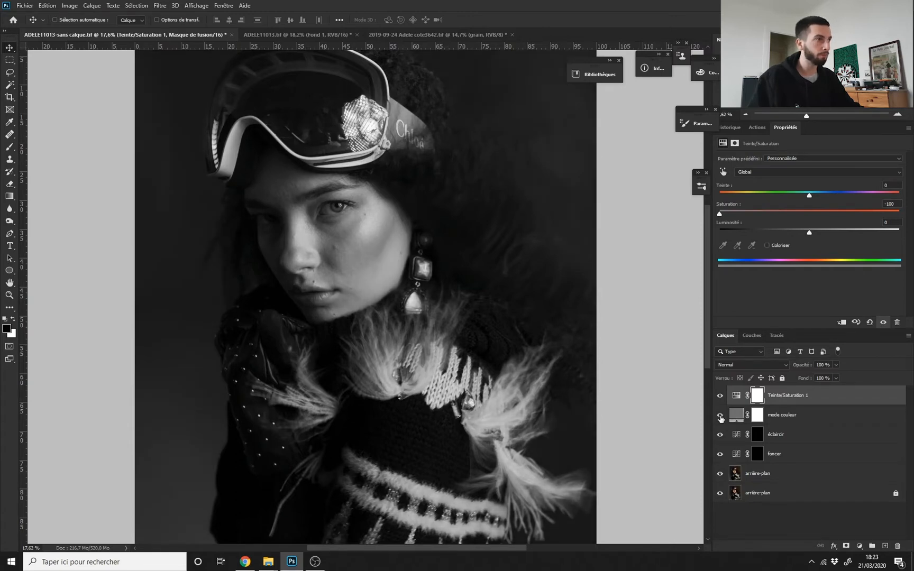
left_click(720, 416)
left_click(720, 416)
left_click(720, 416)
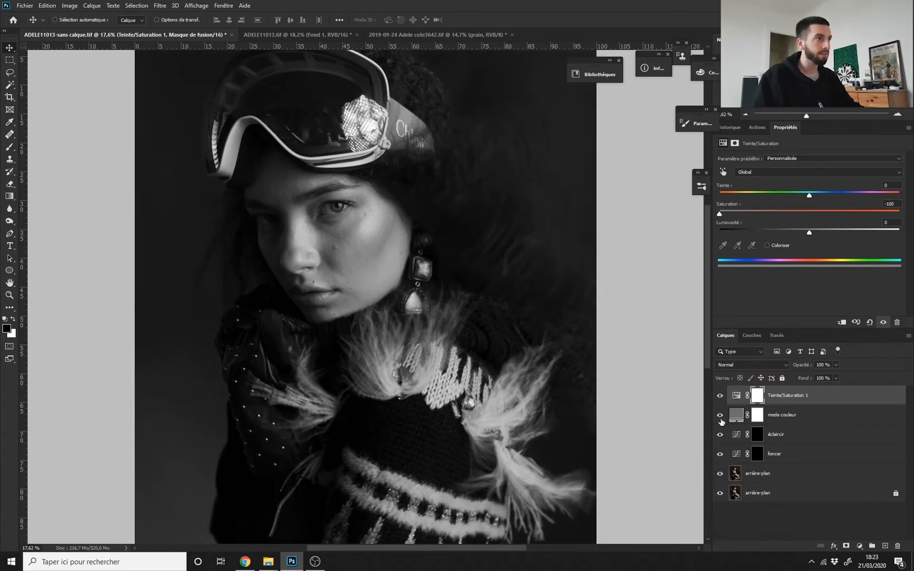
scroll(380, 294, "up", 5)
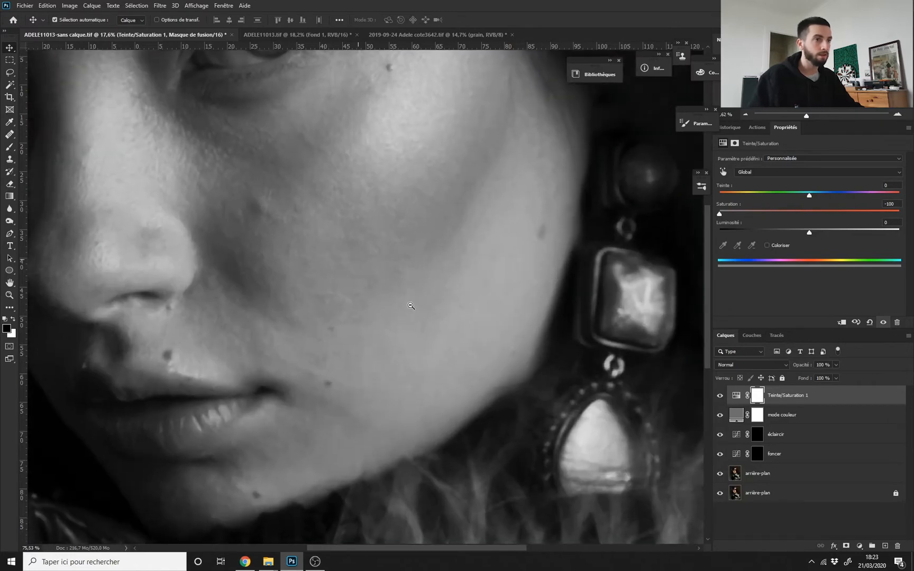
left_click(720, 416)
left_click(719, 416)
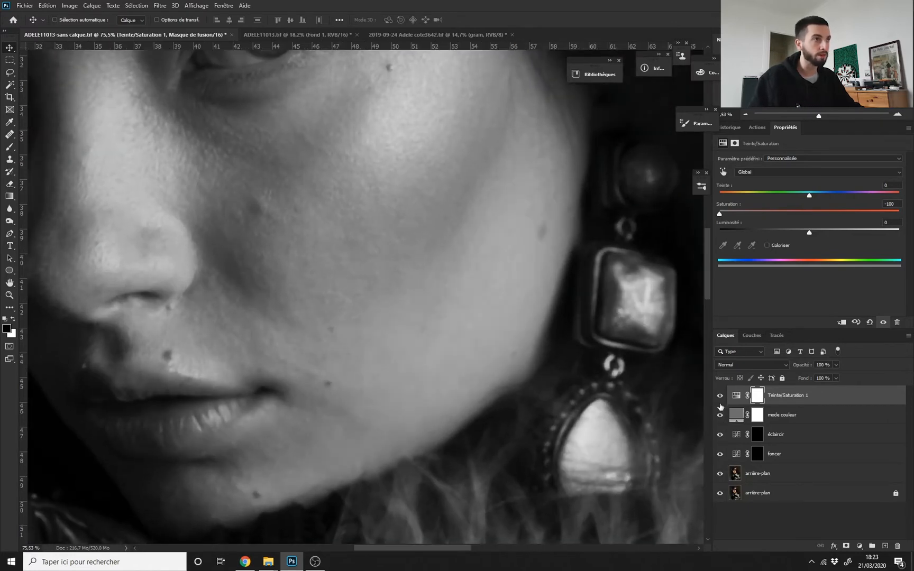
scroll(478, 277, "up", 3)
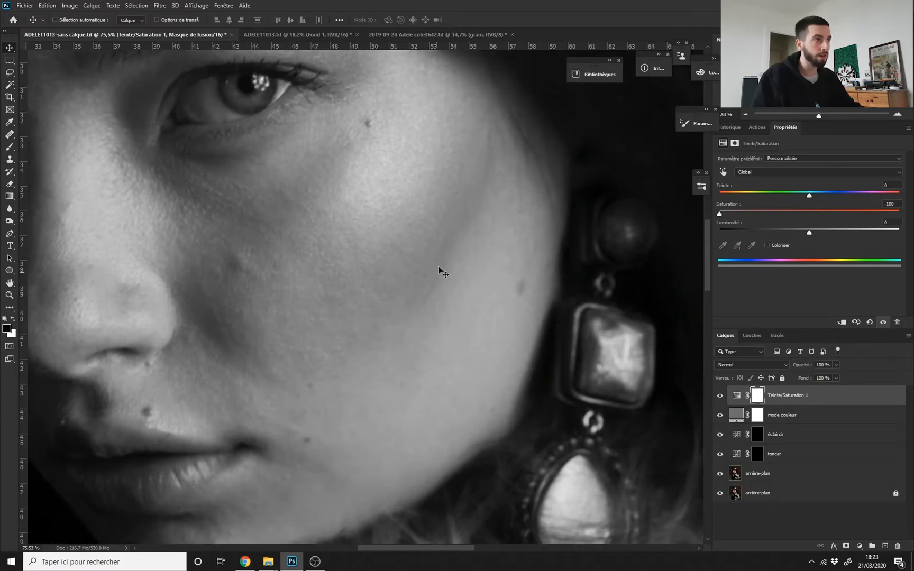
left_click(719, 415)
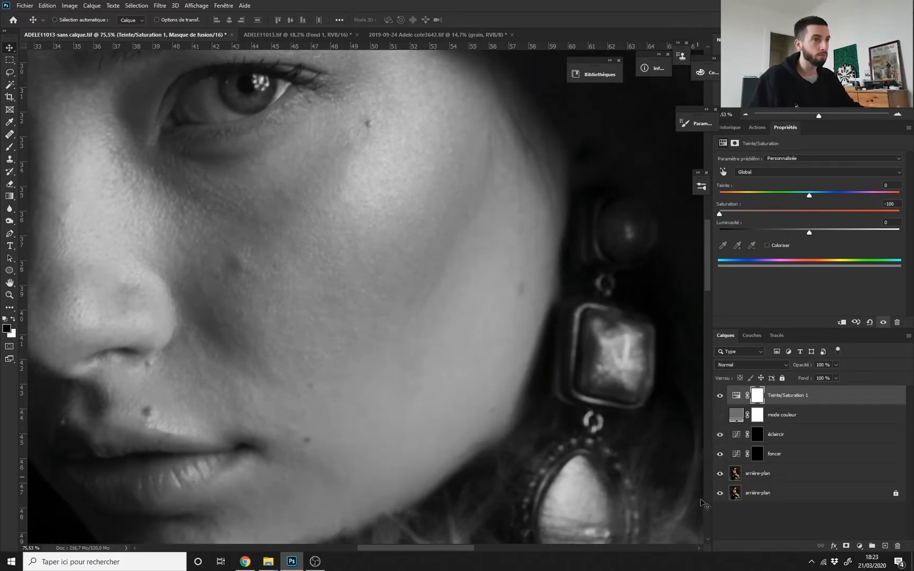
left_click(720, 417)
left_click(718, 418)
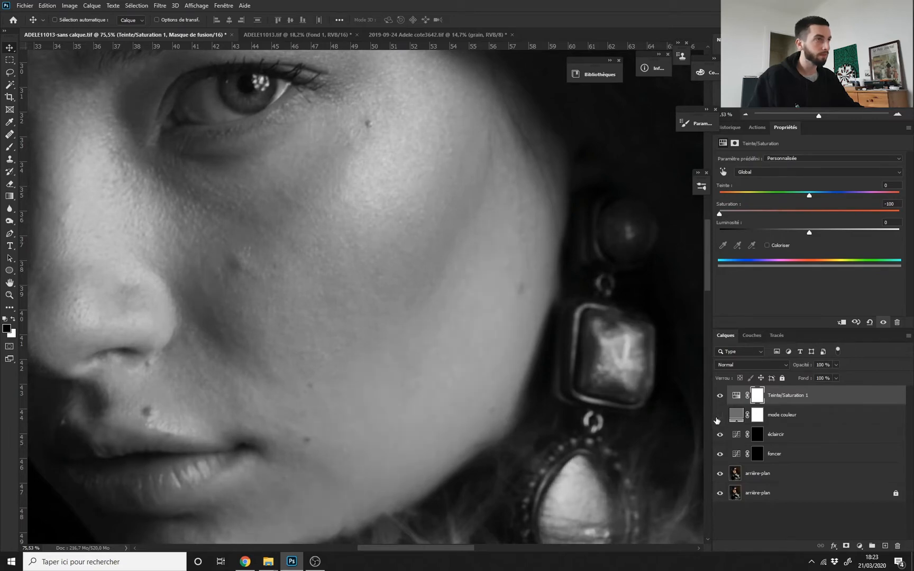
left_click(719, 416)
- Show the mode couleur layer again and delete the Hue/Saturation adjustment layer
key("ctrl+0")
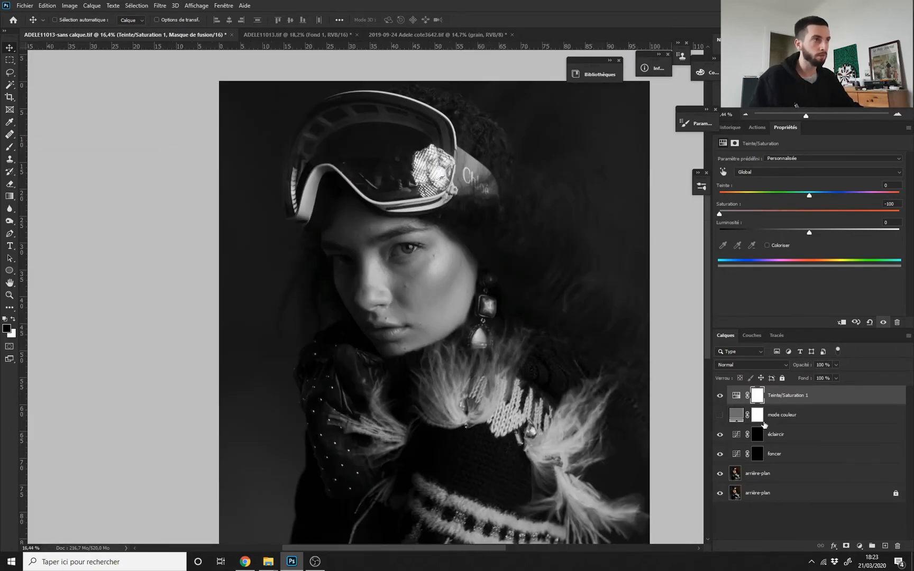
left_click(719, 417)
key("ctrl+plus")
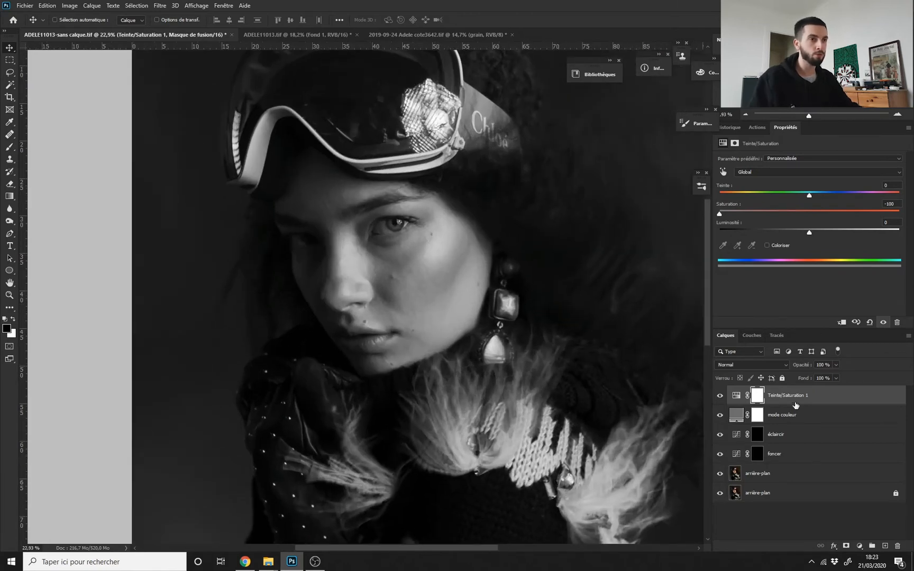
key("Delete")
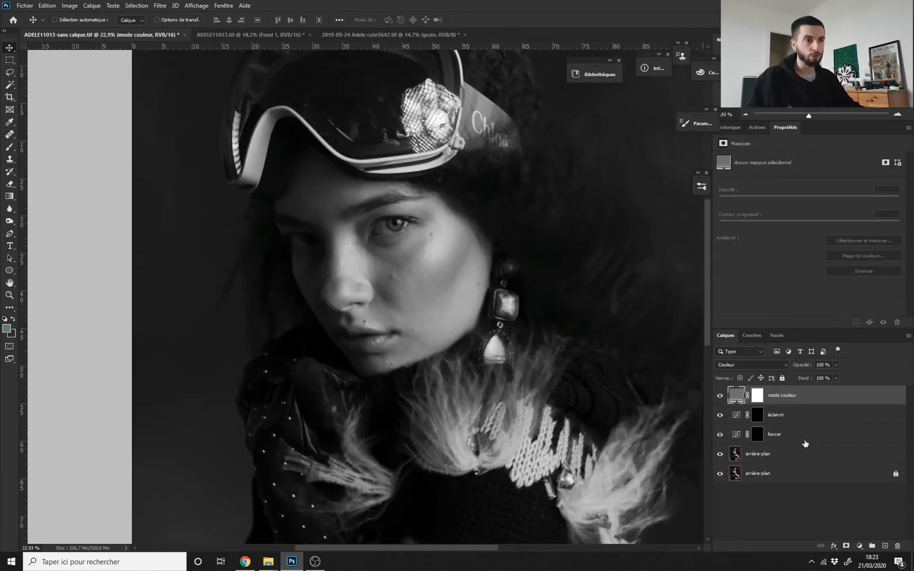
- Try a Black & White adjustment layer above mode couleur with its reds set to 21, and delete that layer
left_click(860, 545)
left_click(828, 459)
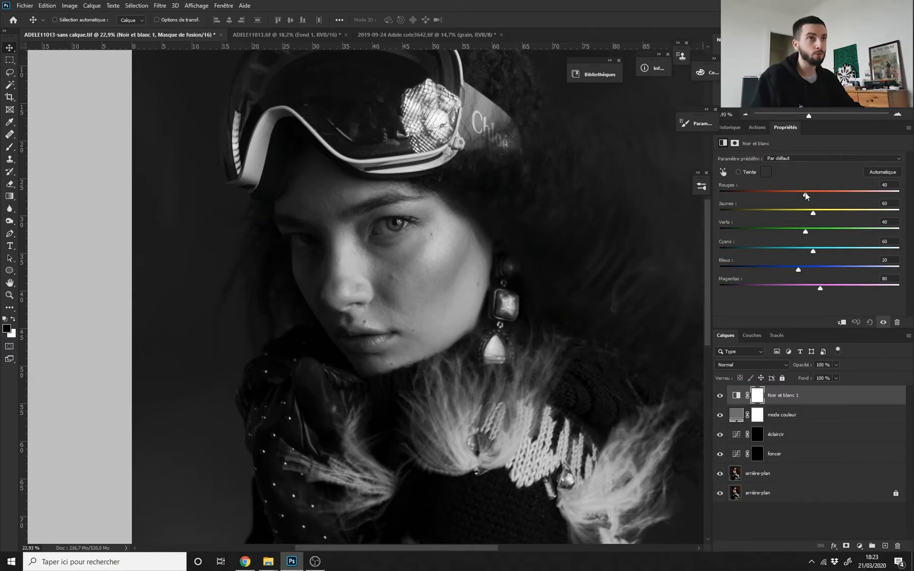
mouse_move(793, 195)
left_mouse_down()
mouse_move(770, 195)
mouse_move(799, 195)
left_mouse_up()
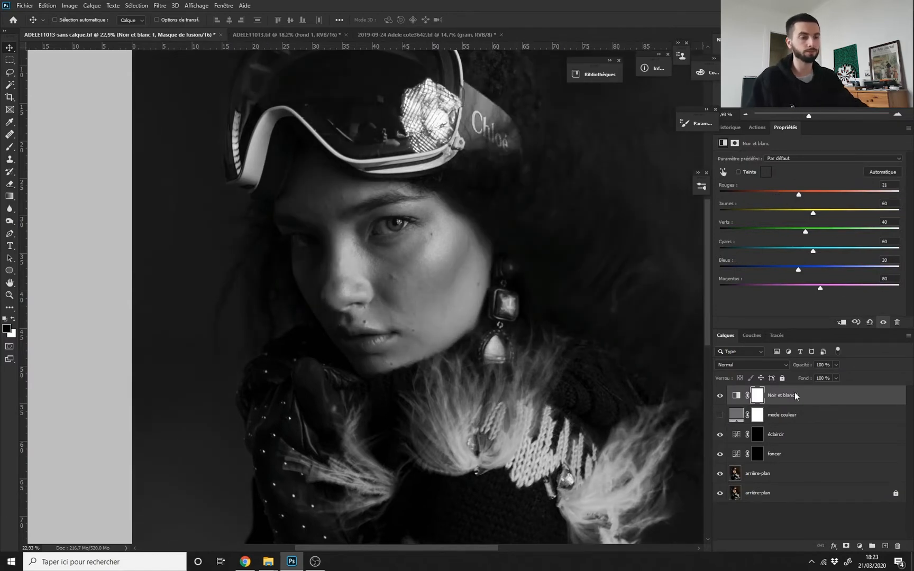
key("Delete")
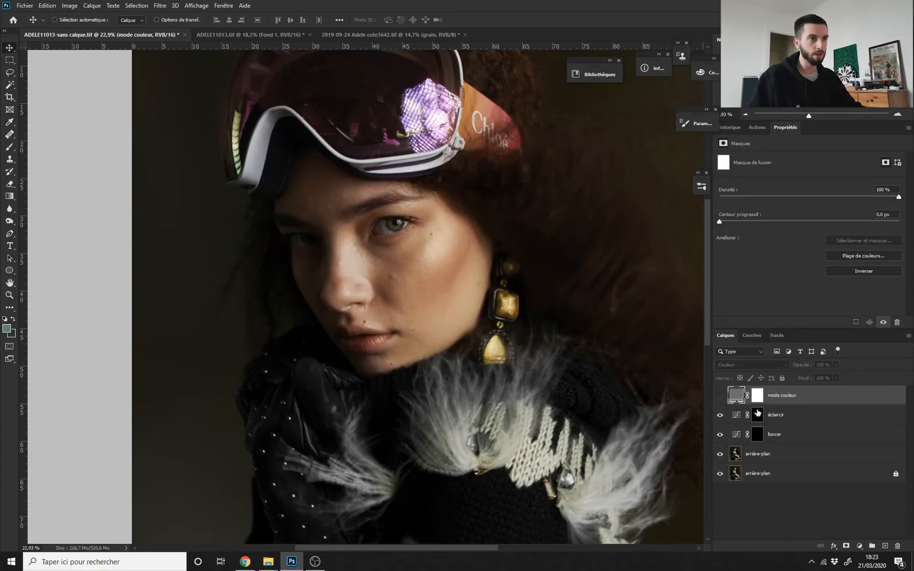
- Show the mode couleur layer again and select it
left_click(720, 397)
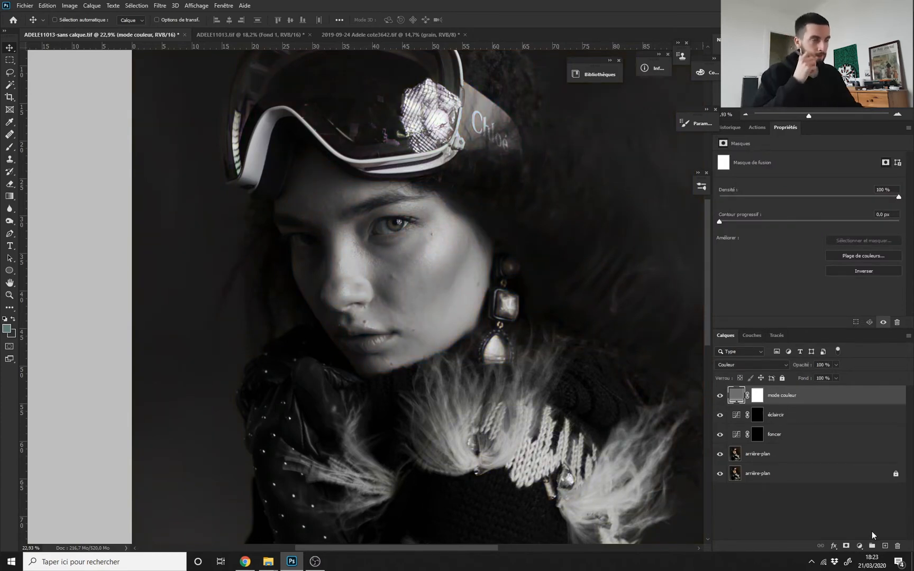
left_click(828, 396)
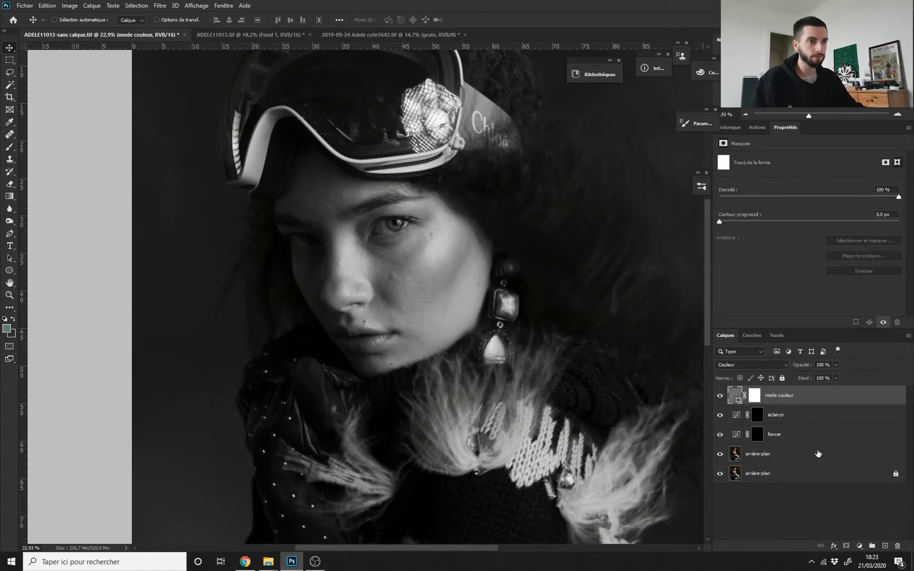
left_click(846, 546)
left_click(859, 547)
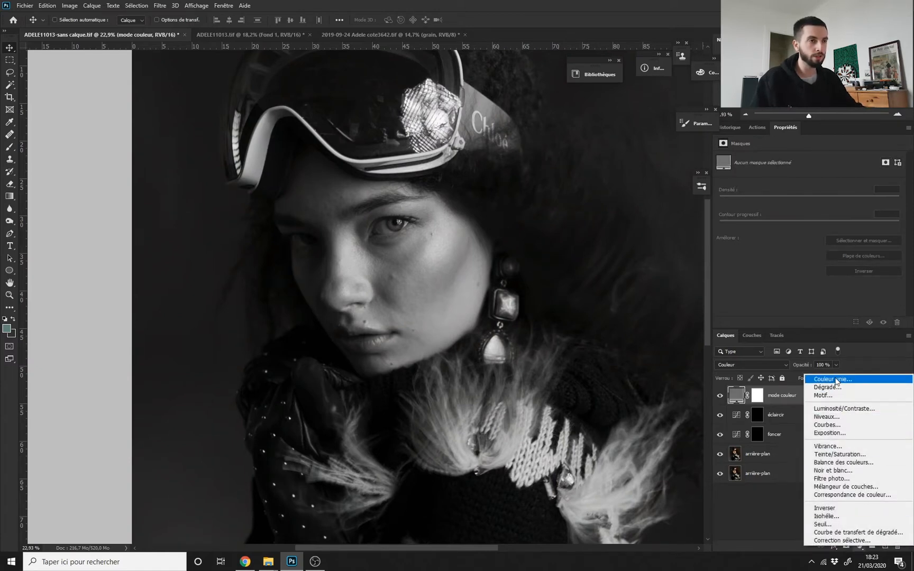
left_click(734, 396)
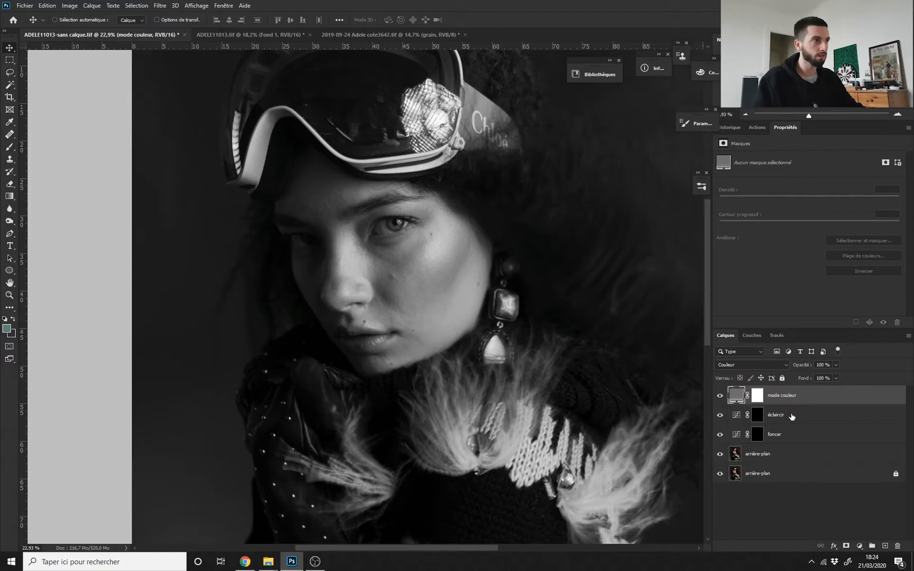
- Delete the layer mask from the mode couleur layer
key("ctrl+0")
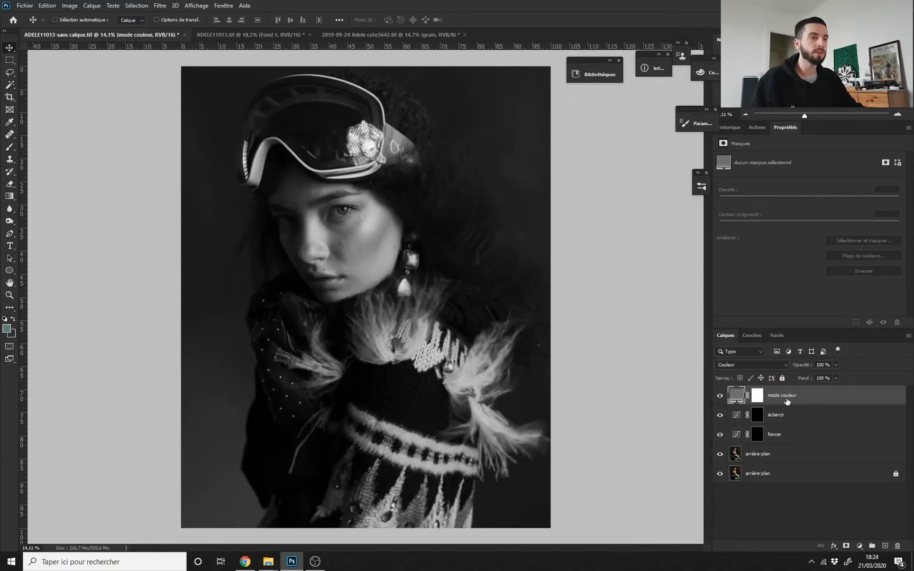
scroll(377, 260, "up", 4)
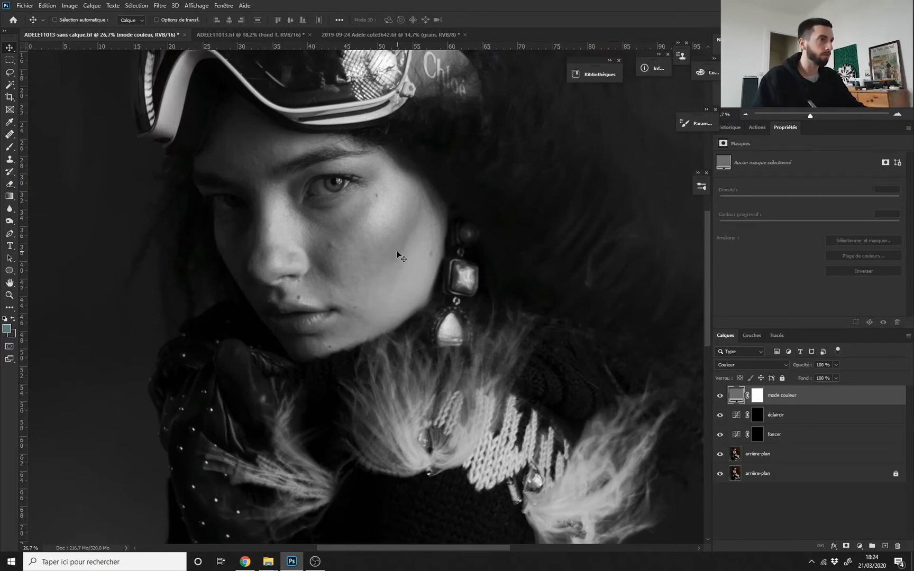
scroll(369, 244, "down", 1)
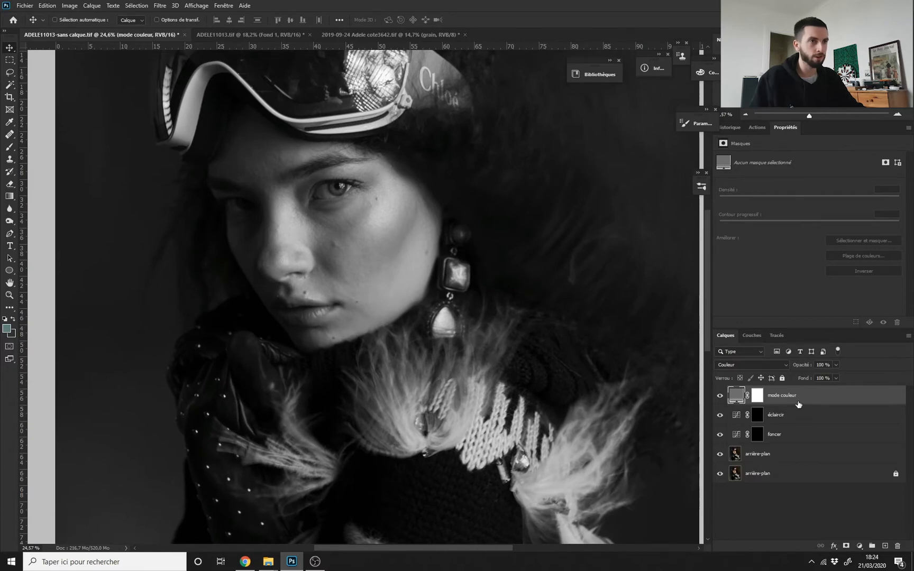
left_click(796, 417)
left_click(796, 402)
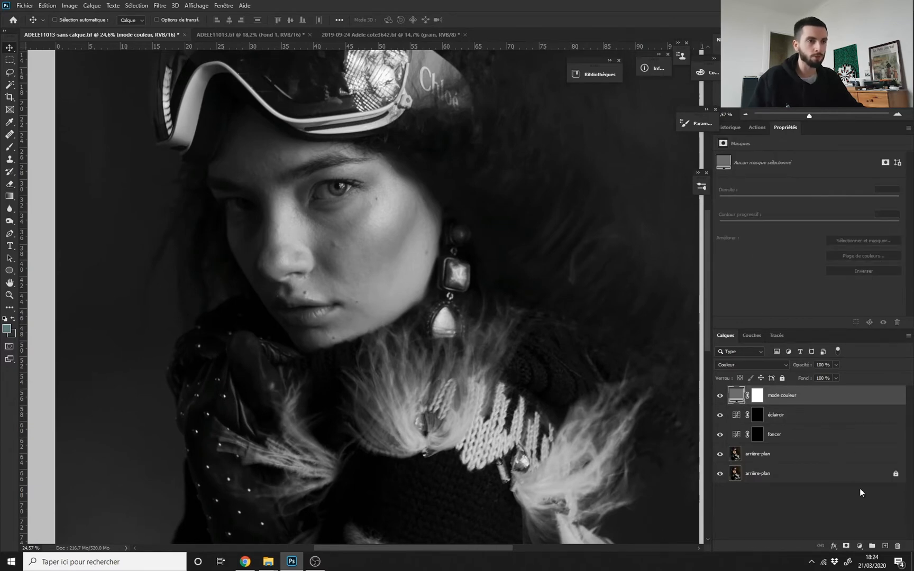
right_click(757, 400)
left_click(777, 417)
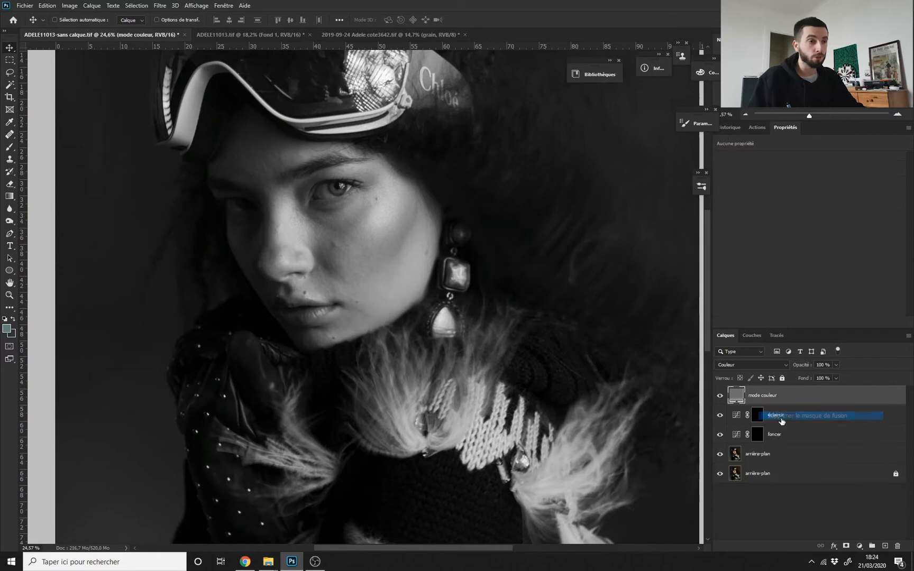
- Add a Curves adjustment layer above mode couleur and shape an S-curve with lowered shadows and raised highlights
left_click(859, 544)
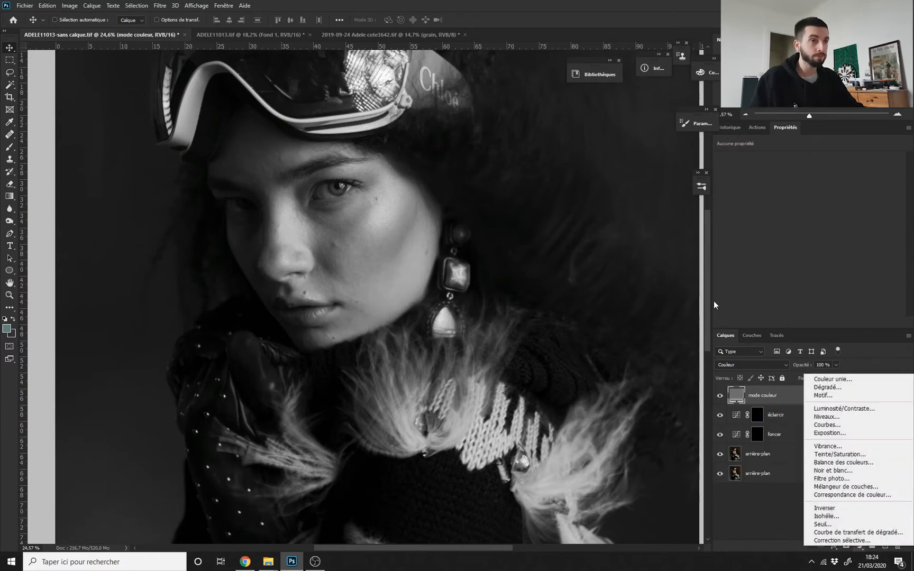
left_click(817, 425)
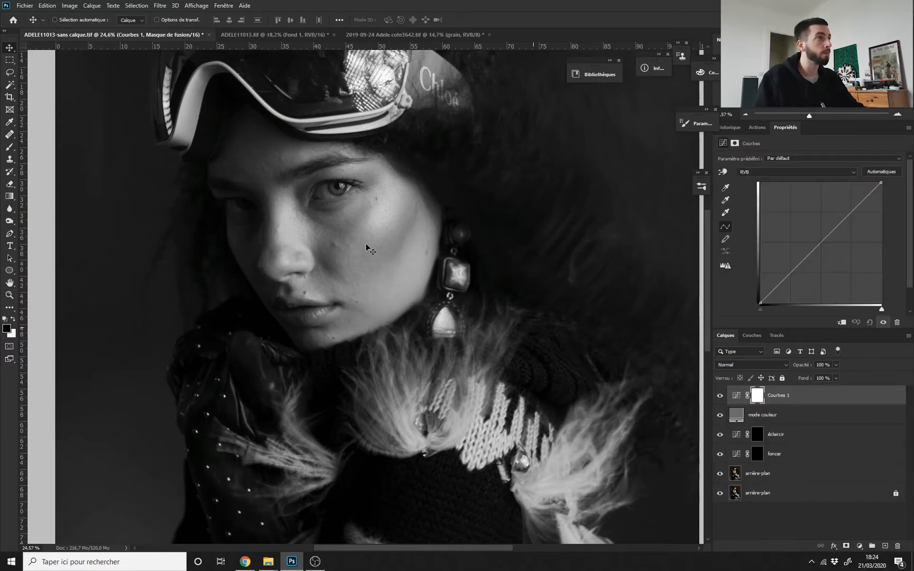
scroll(364, 243, "up", 3)
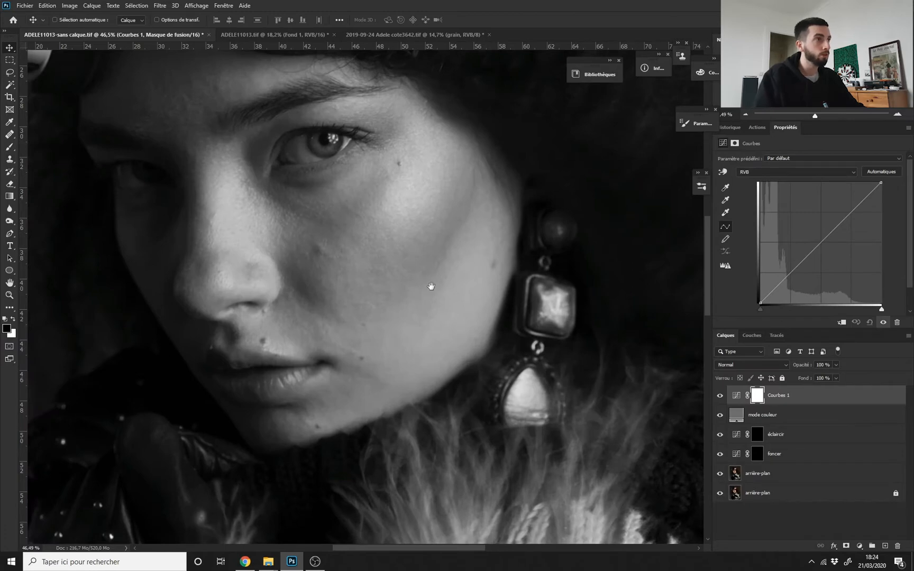
scroll(414, 287, "down", 2)
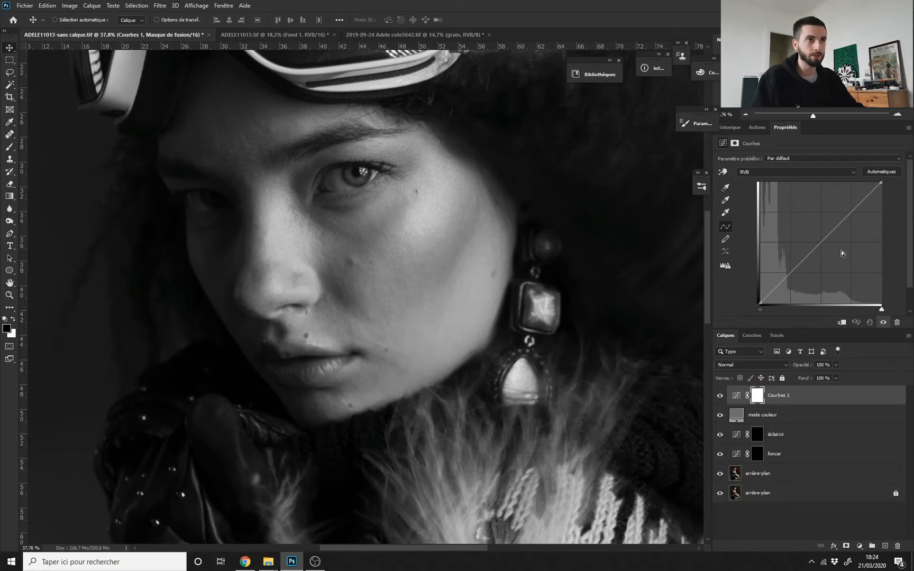
left_click_drag(794, 277, 787, 288)
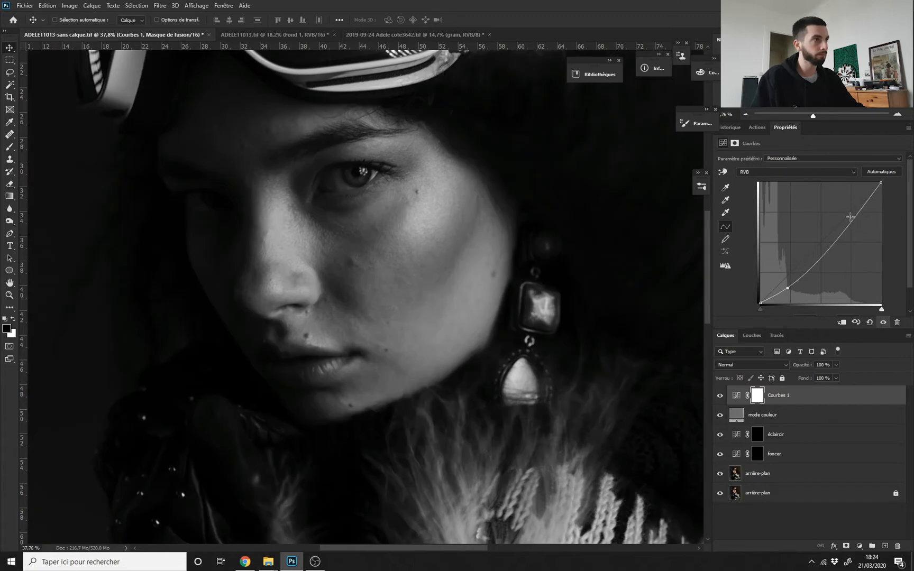
left_click_drag(849, 218, 846, 210)
- Refine the Courbes 1 S-curve for stronger contrast by raising its highlight point and adjusting its shadow point
left_click_drag(444, 247, 439, 268)
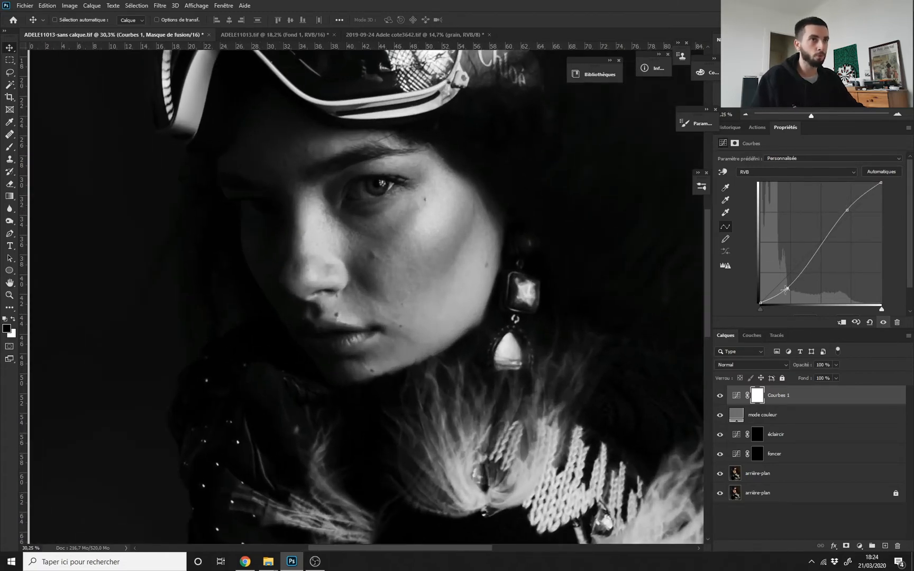
left_click_drag(786, 289, 791, 284)
left_click_drag(848, 208, 851, 204)
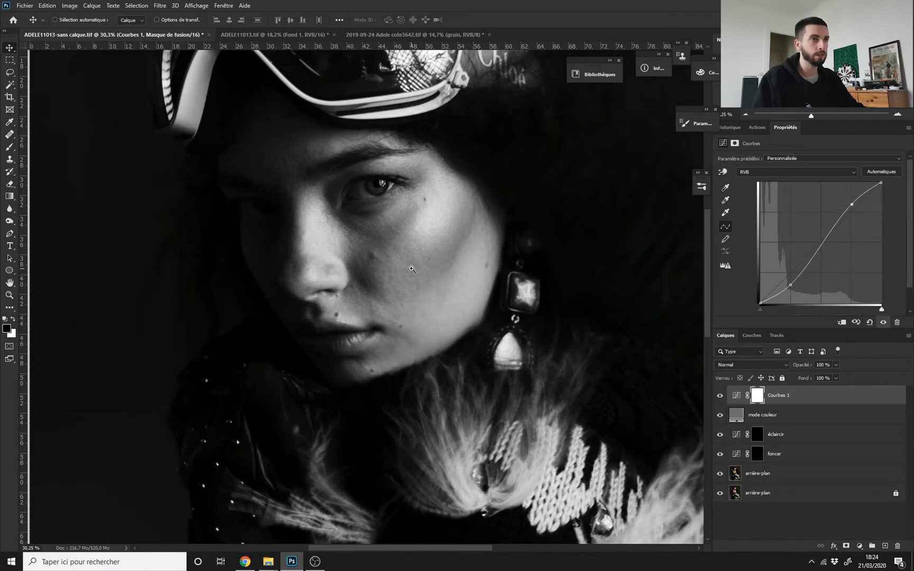
left_click_drag(411, 269, 423, 271)
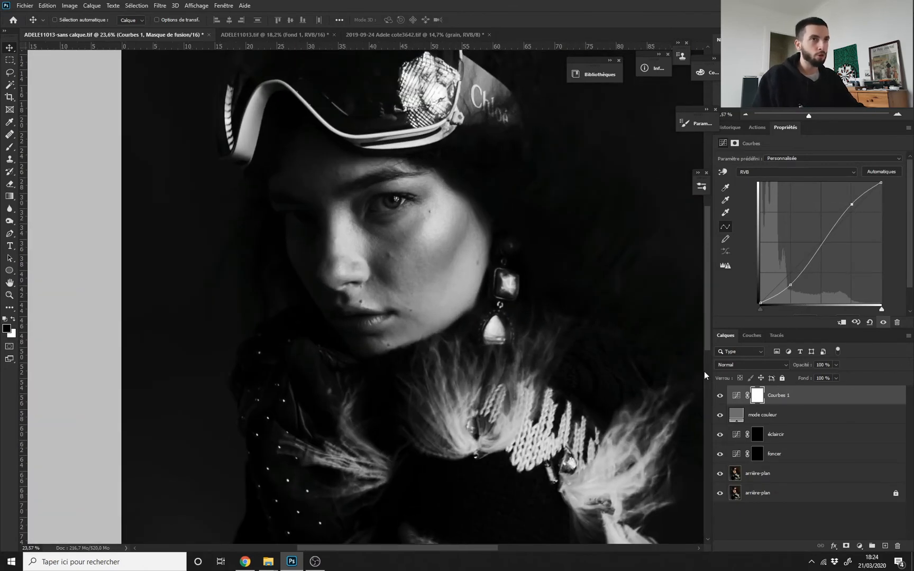
scroll(459, 274, "up", 2)
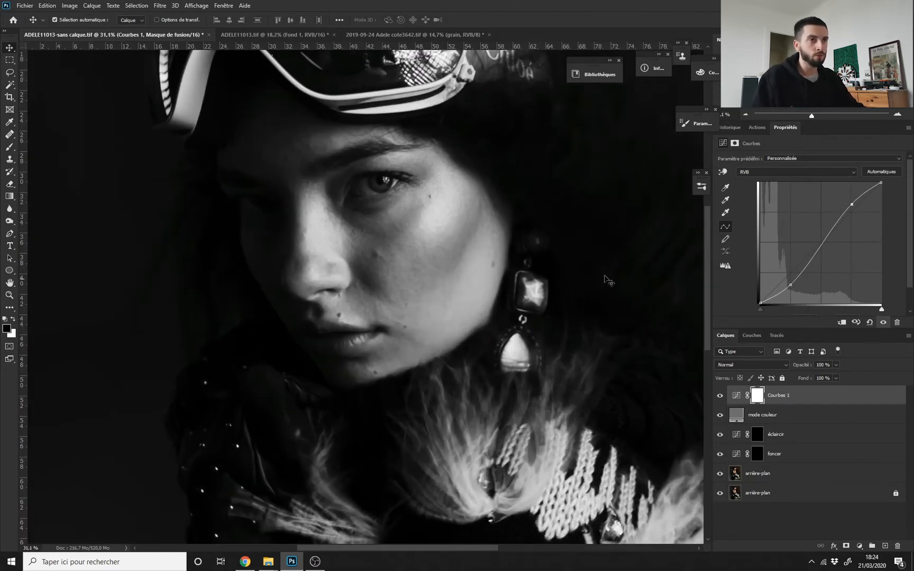
left_click_drag(852, 204, 853, 200)
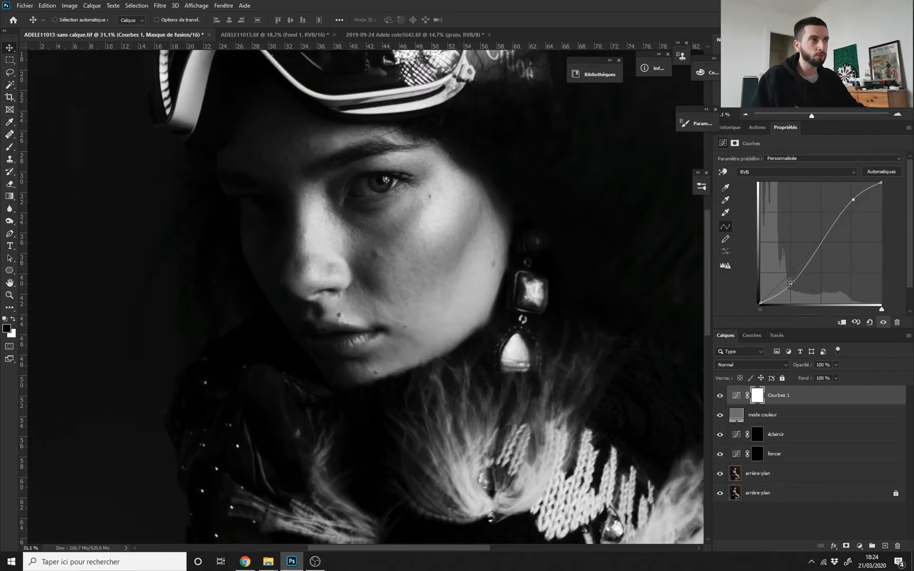
left_click_drag(790, 283, 791, 290)
- Steepen the Courbes 1 curve around the cheek's midtones by shifting the shadow and highlight points toward the highlights
left_click_drag(453, 258, 461, 297)
left_click_drag(446, 255, 453, 259)
left_click_drag(525, 278, 474, 281)
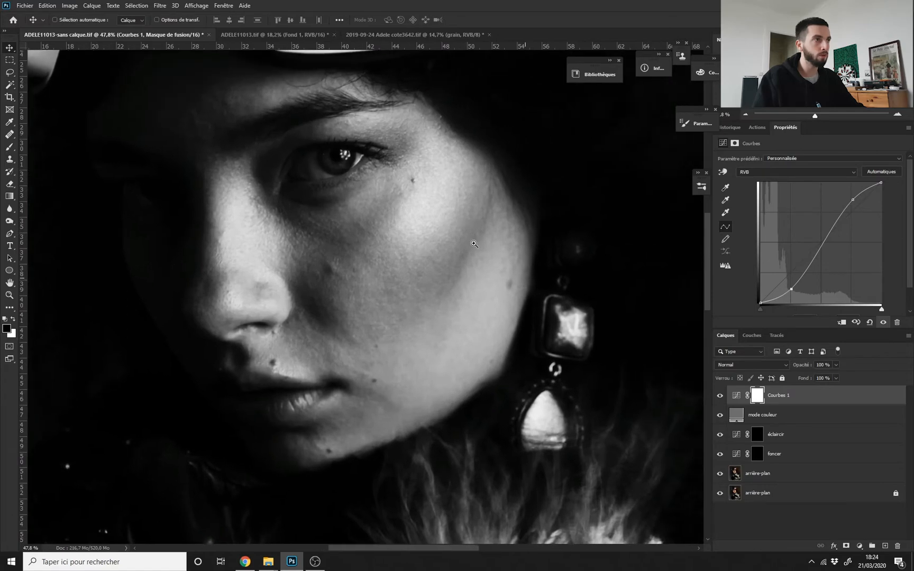
scroll(474, 244, "up", 3)
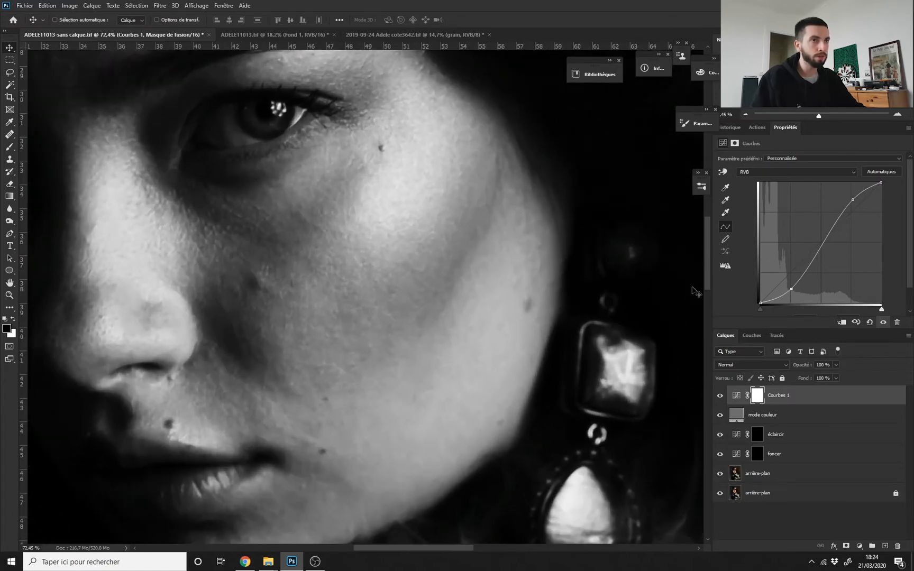
left_click_drag(787, 291, 798, 293)
left_click_drag(851, 202, 857, 203)
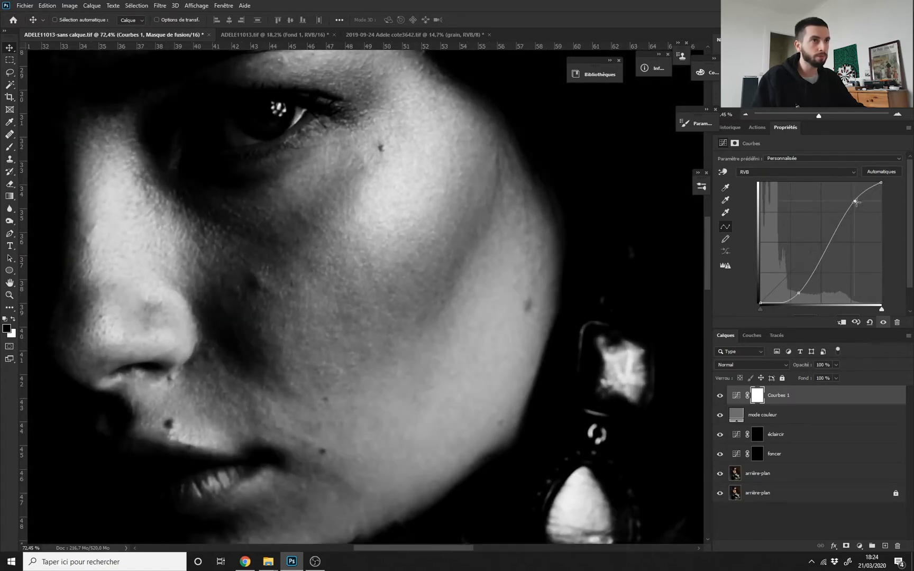
left_click_drag(801, 294, 811, 295)
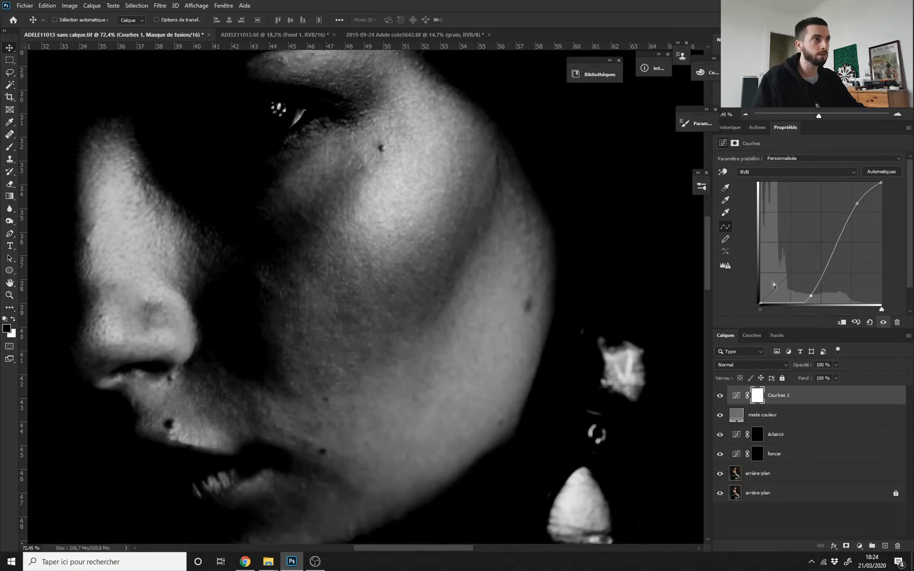
- Delete the layer mask from the Courbes 1 adjustment layer
scroll(462, 264, "down", 8)
scroll(461, 261, "up", 5)
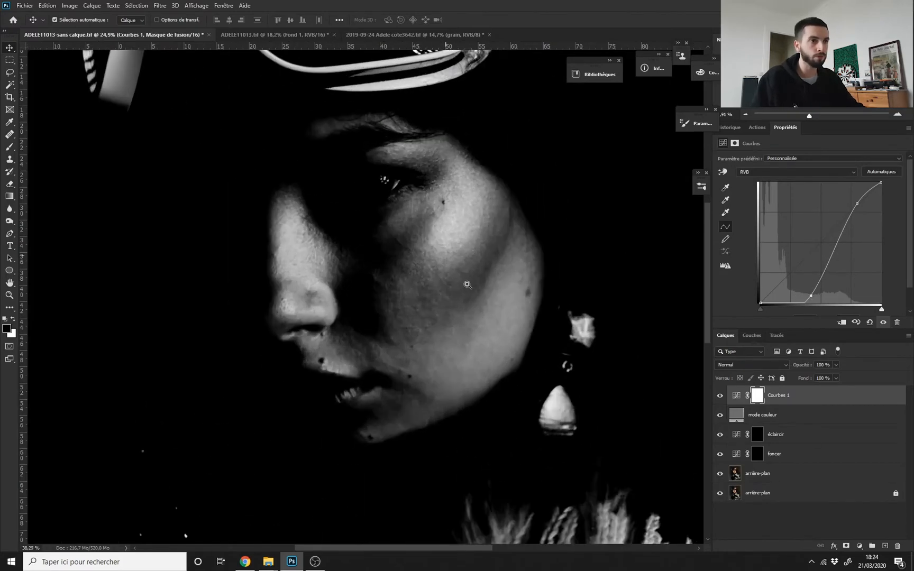
right_click(757, 397)
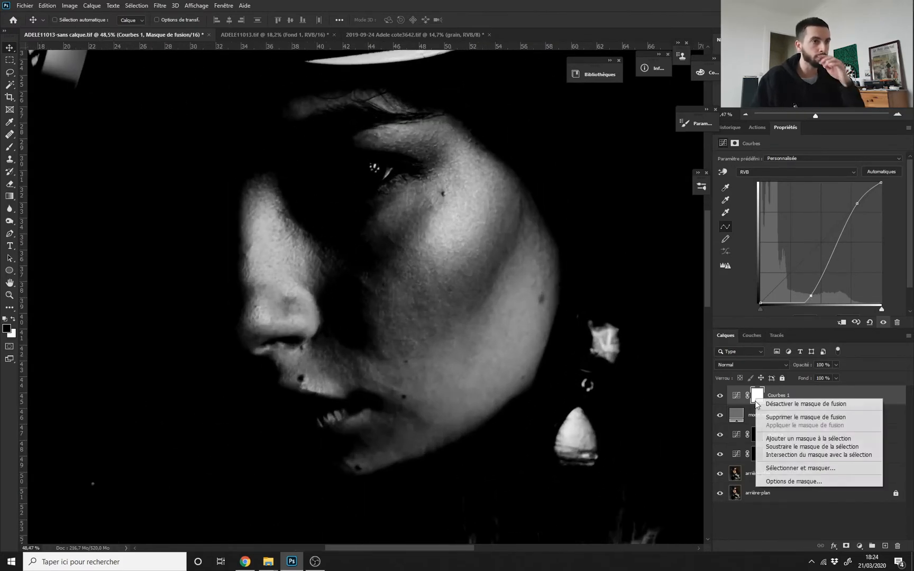
left_click(778, 417)
- Examine the light and dark transitions on the whole portrait, the cheek, nose and mouth in the high-contrast black-and-white view
scroll(485, 194, "down", 5)
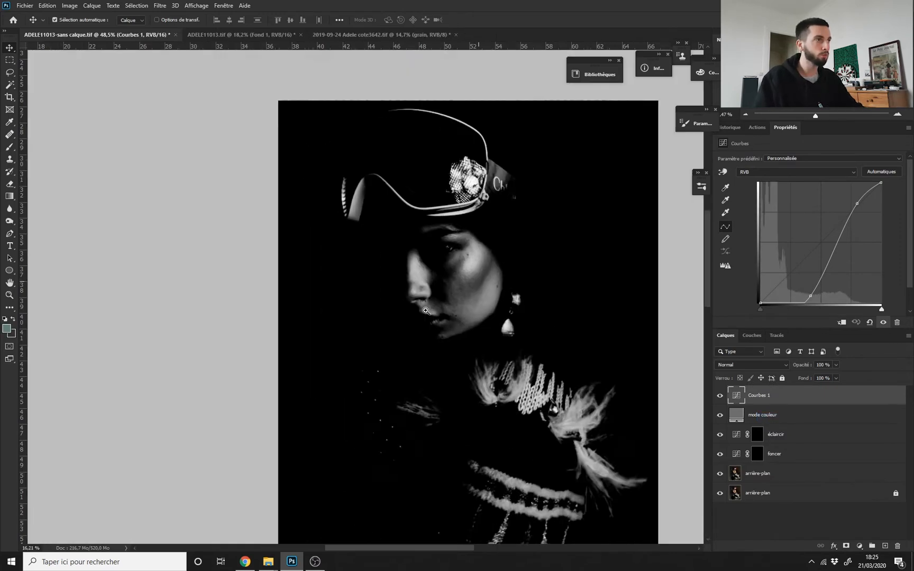
scroll(455, 328, "up", 6)
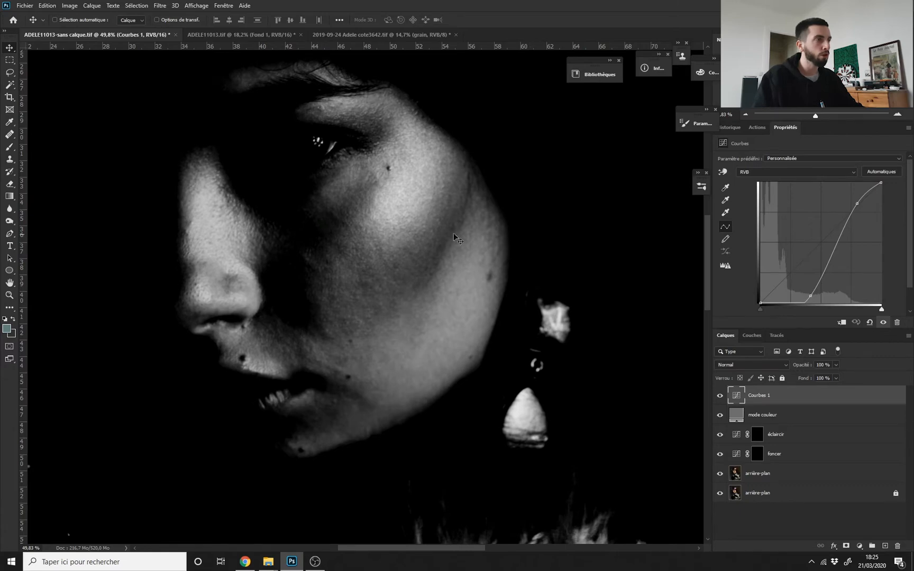
scroll(455, 237, "down", 3)
scroll(398, 302, "up", 4)
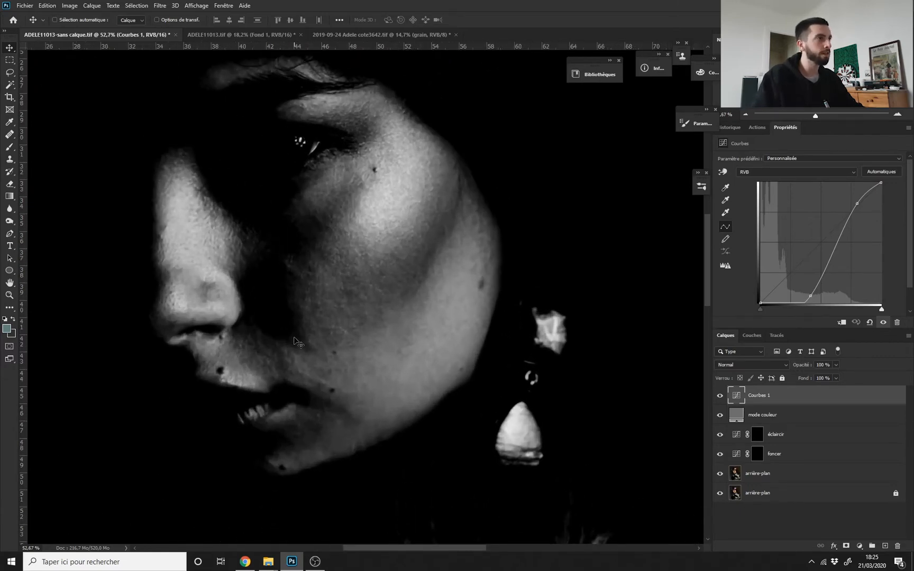
scroll(455, 390, "left", 3)
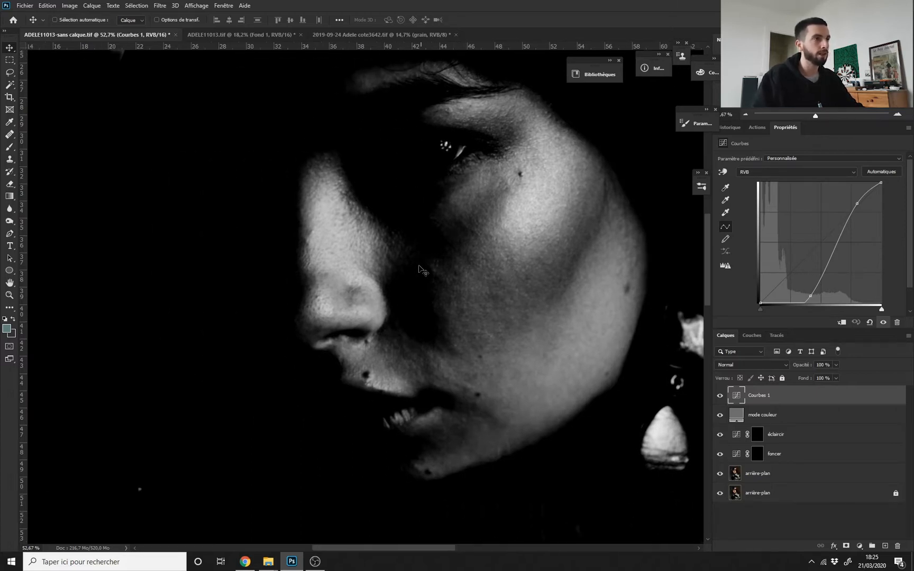
scroll(606, 359, "right", 2)
- Select the éclaircir layer's mask and ready the Brush tool with a soft 221 px tip, checking its size and hardness
left_click(758, 436)
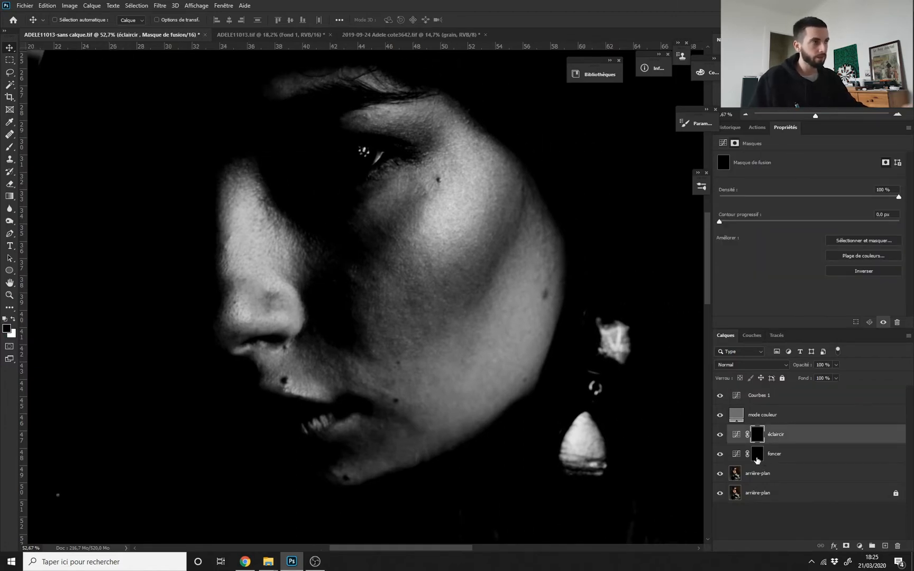
key("b")
left_click_drag(503, 310, 531, 189)
left_click_drag(565, 249, 506, 253)
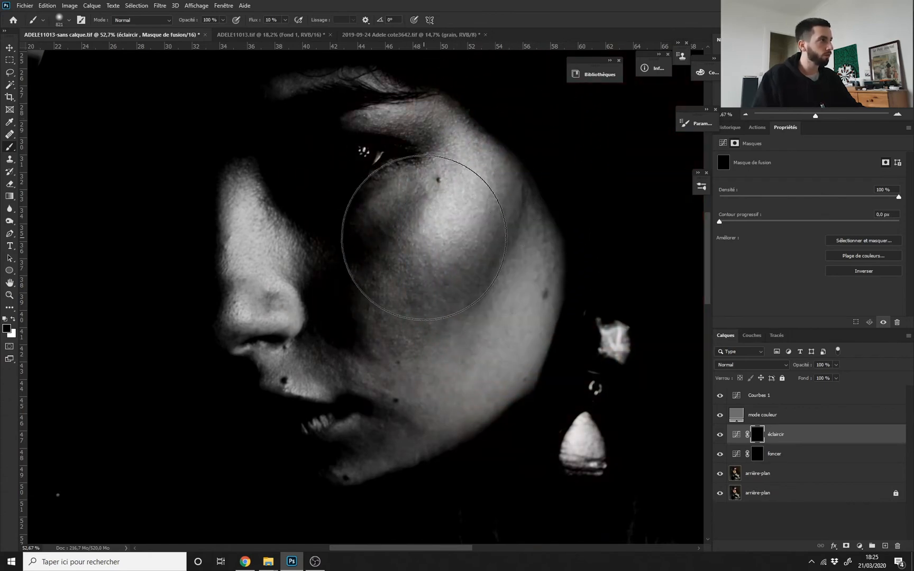
mouse_move(417, 270)
left_mouse_down()
mouse_move(393, 272)
mouse_move(400, 286)
left_mouse_up()
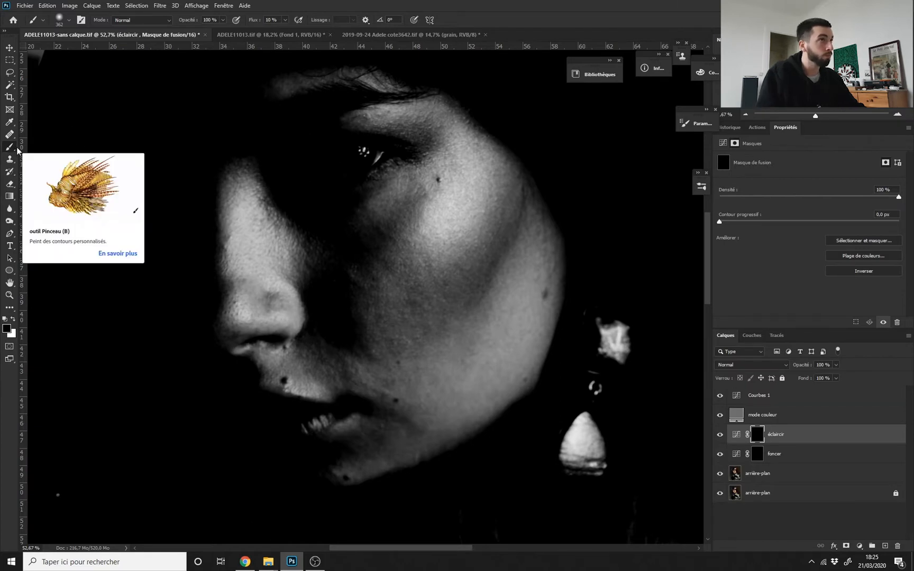
left_click_drag(275, 262, 259, 265)
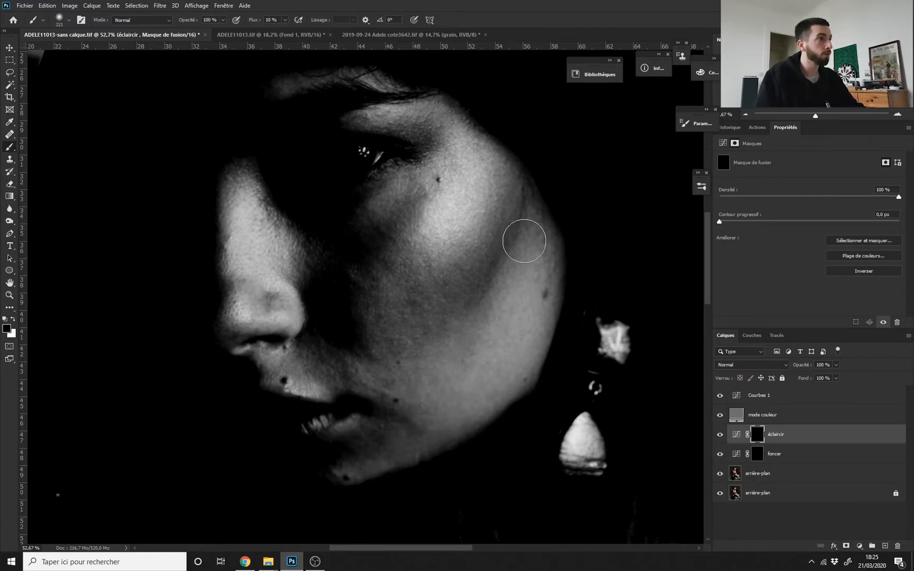
right_click(440, 217)
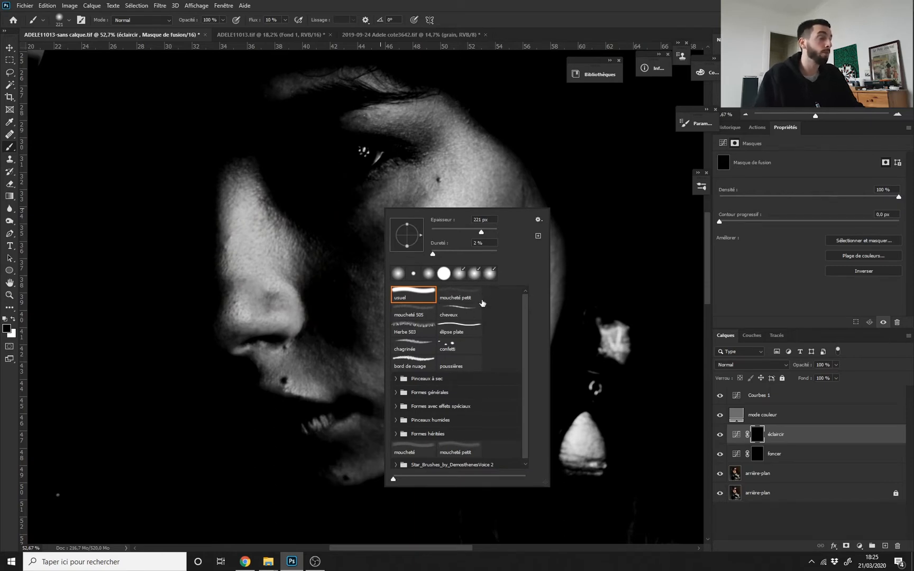
left_click(544, 12)
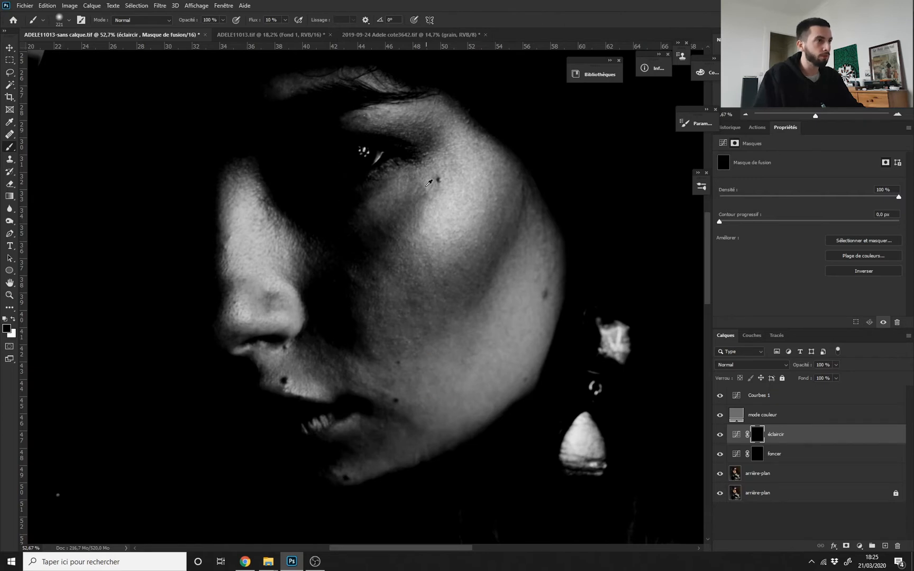
- Set the brush flow to 1% and fit the soft tip to the cheek's shadow areas, reducing it to about 62 px
mouse_move(415, 379)
left_mouse_down()
mouse_move(414, 226)
mouse_move(398, 122)
mouse_move(416, 82)
left_mouse_up()
mouse_move(411, 303)
left_mouse_down()
mouse_move(424, 305)
mouse_move(428, 123)
left_mouse_up()
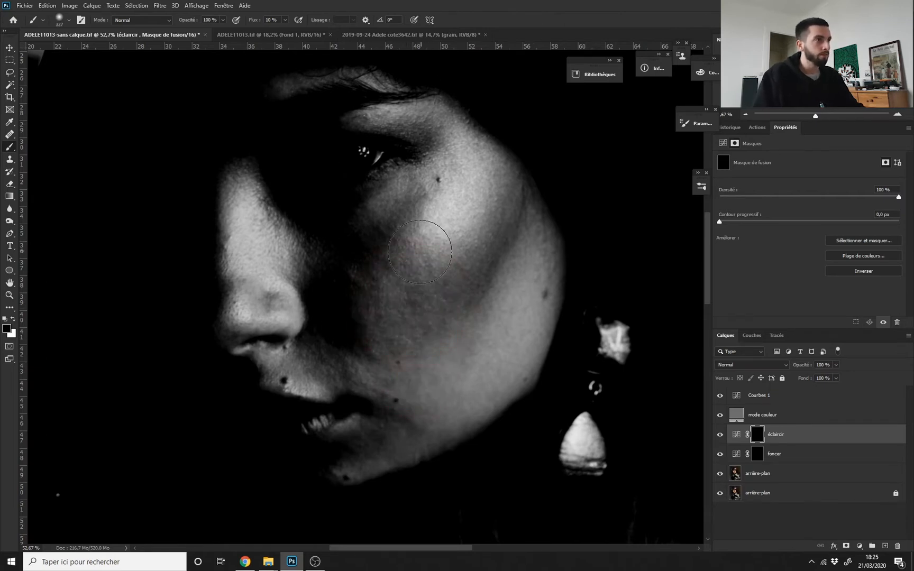
left_click_drag(417, 254, 401, 268)
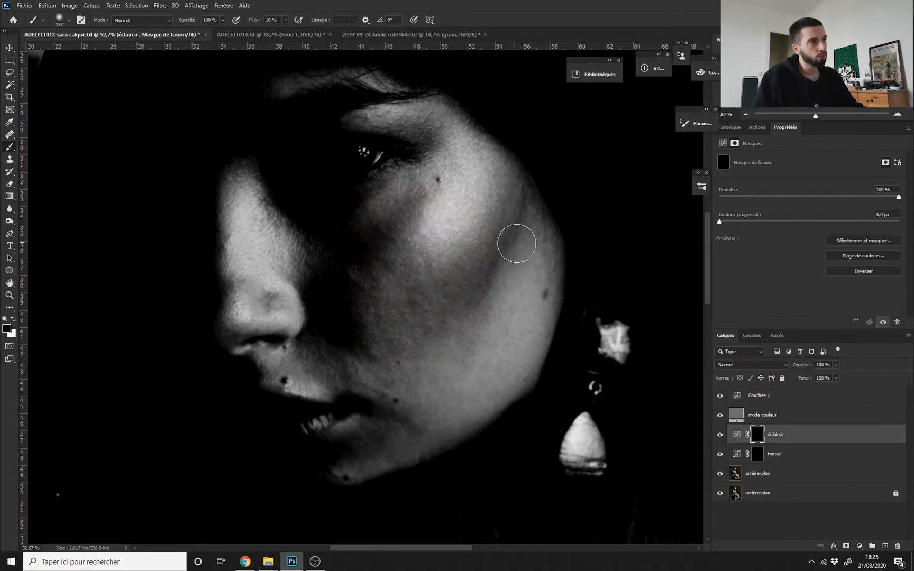
left_click_drag(519, 244, 504, 247)
left_click_drag(526, 212, 519, 222)
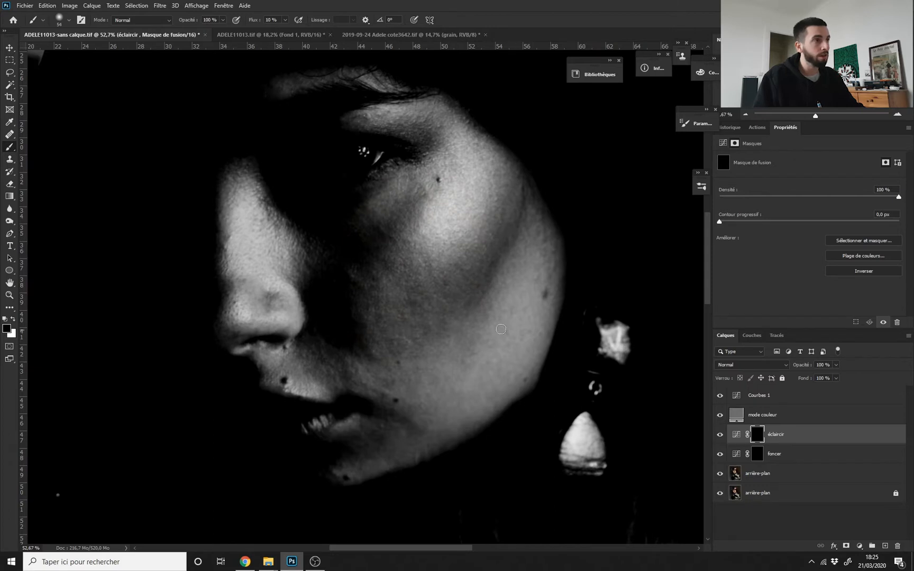
left_click_drag(491, 281, 507, 279)
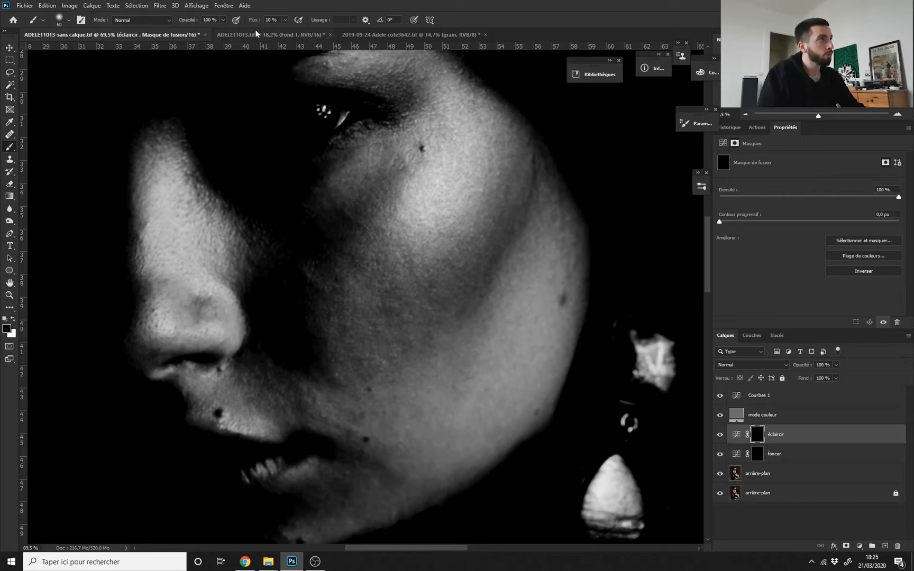
key("shift+0")
key("shift+1")
mouse_move(507, 237)
left_mouse_down()
mouse_move(463, 238)
mouse_move(513, 234)
left_mouse_up()
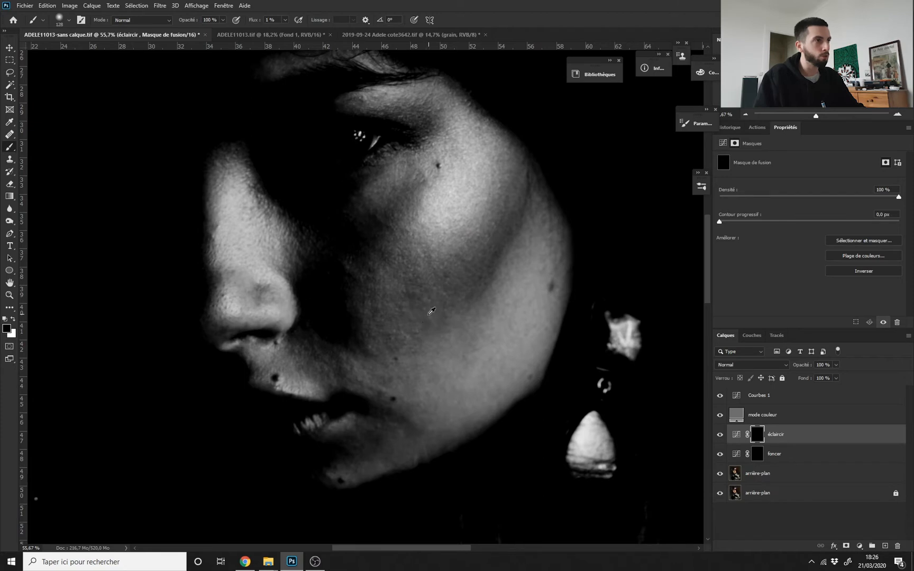
left_click_drag(429, 314, 417, 312, "alt")
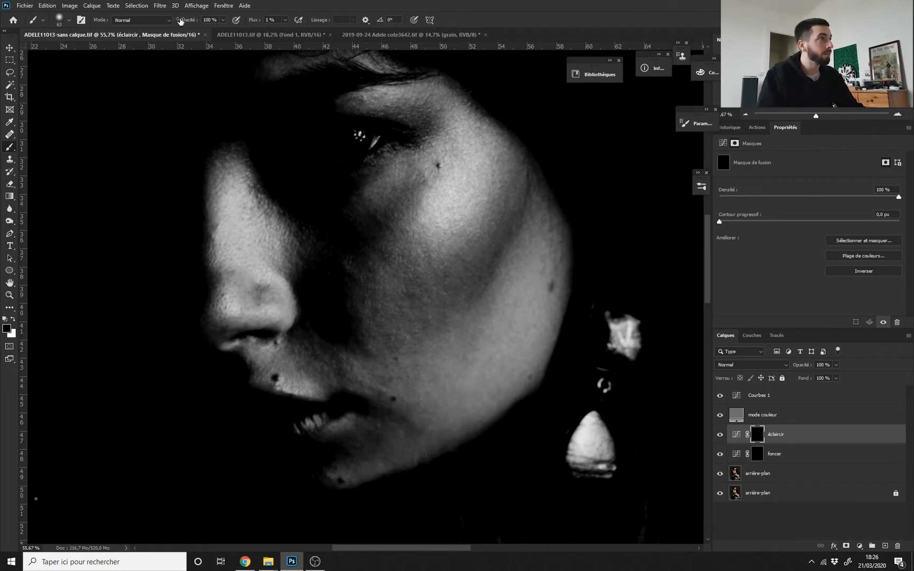
- Lighten the dark band across the outer cheek on the éclaircir mask, painting in white at 53% brush opacity
scroll(487, 273, "up", 2)
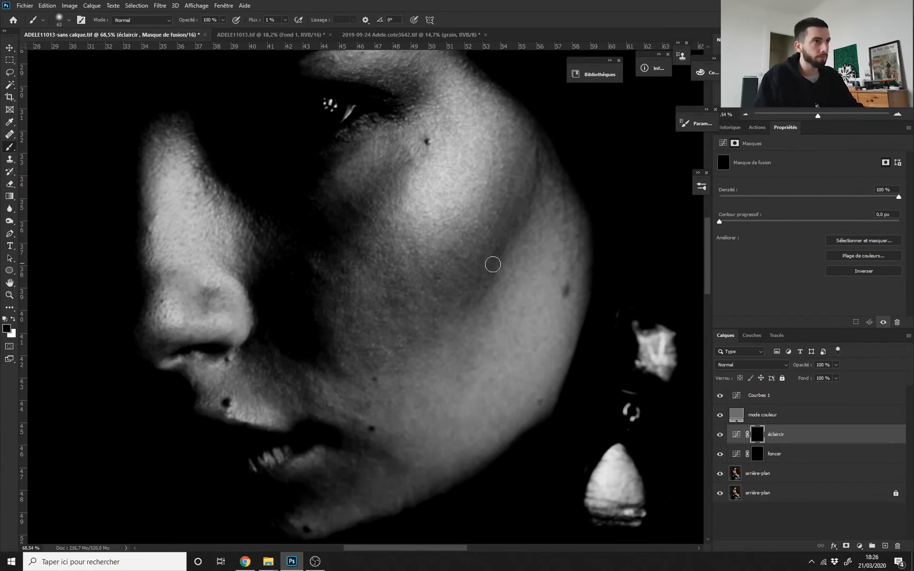
scroll(539, 185, "up", 2)
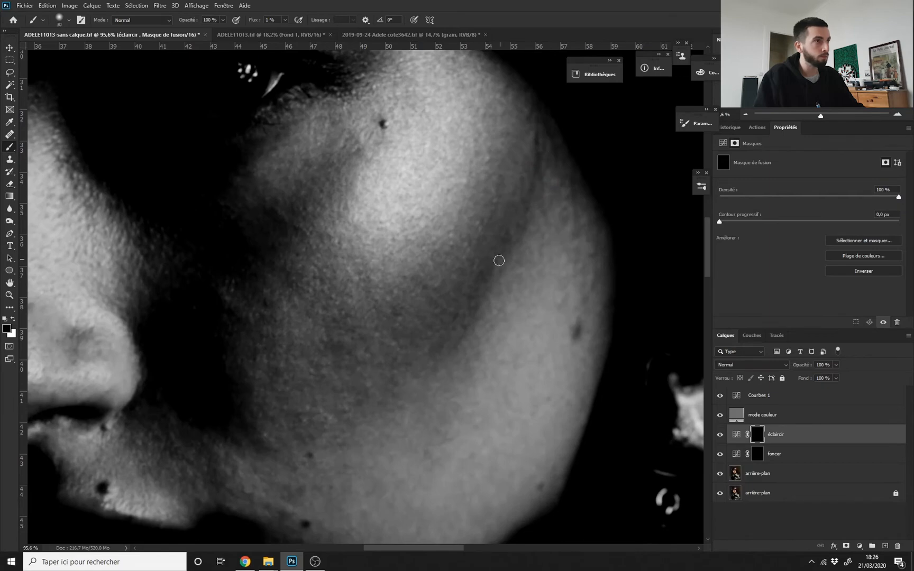
scroll(510, 243, "down", 1)
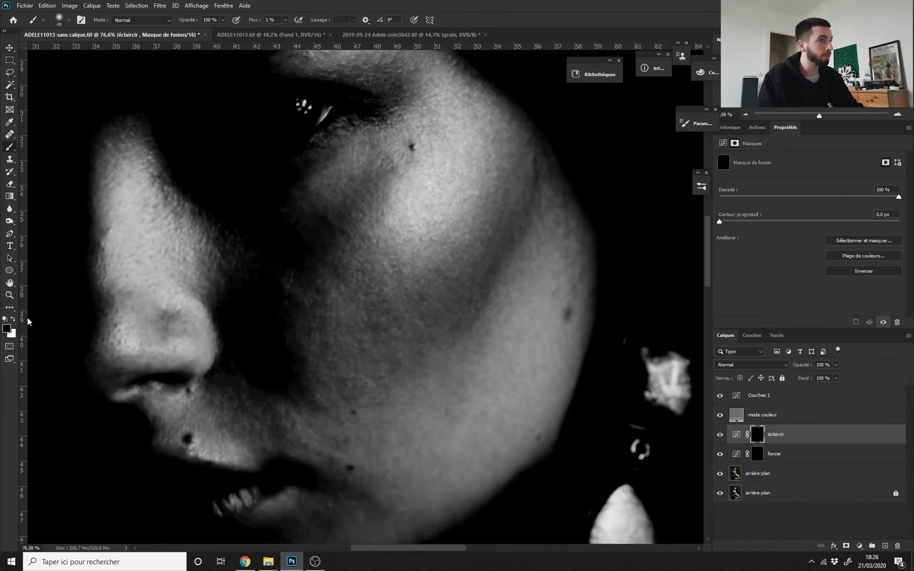
key("x")
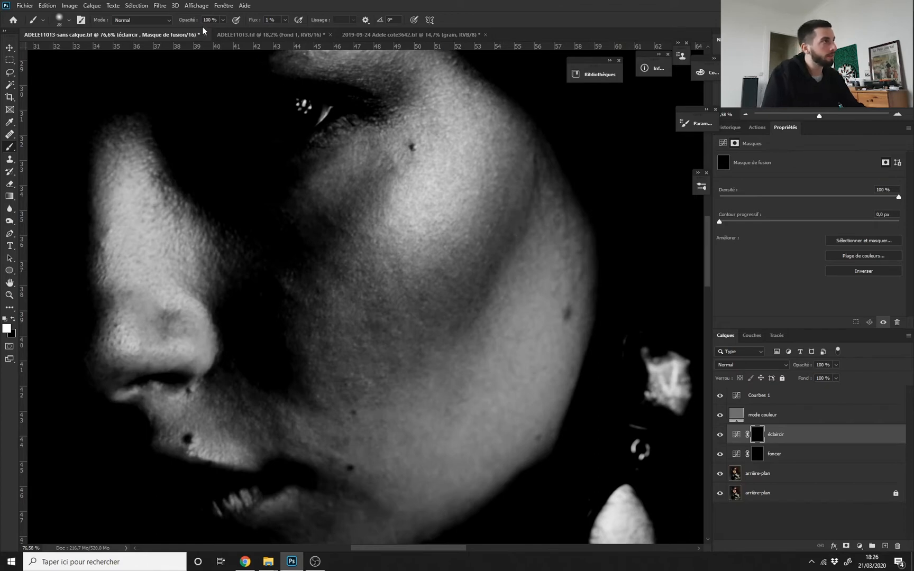
left_click_drag(190, 23, 163, 23)
left_click_drag(518, 231, 510, 247)
left_click_drag(507, 227, 514, 231)
- Compare the face with and without the éclaircir layer to judge the first brightening strokes
scroll(447, 342, "down", 5)
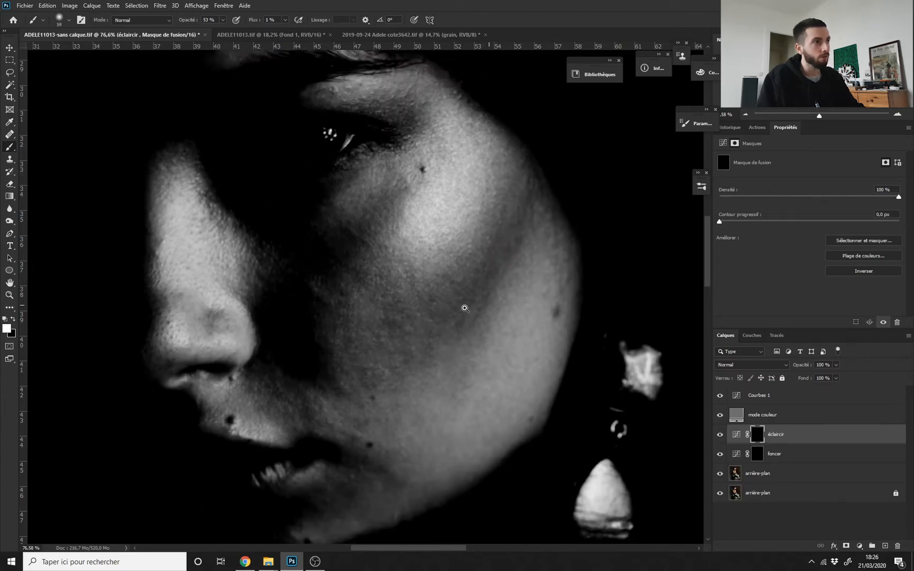
left_click(719, 436)
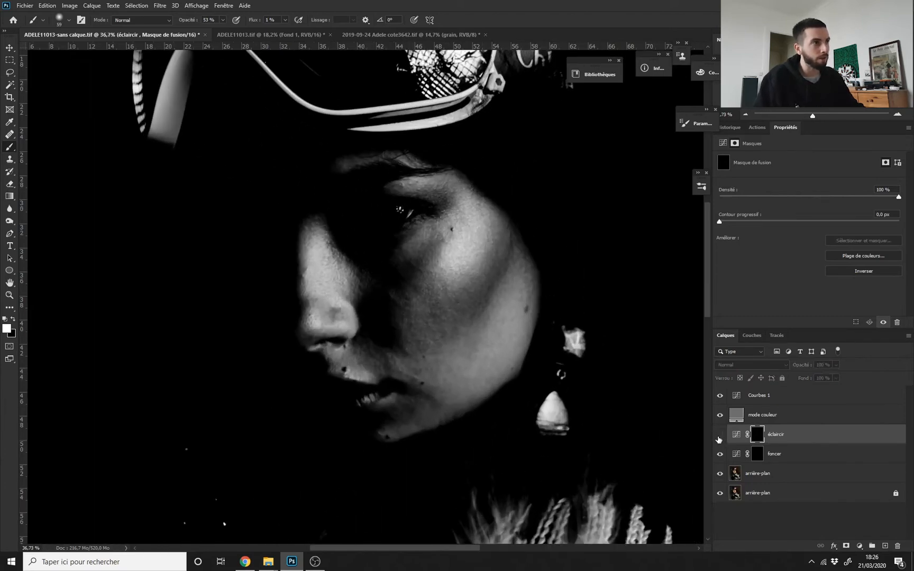
left_click(718, 436)
left_click(718, 435)
left_click(717, 434)
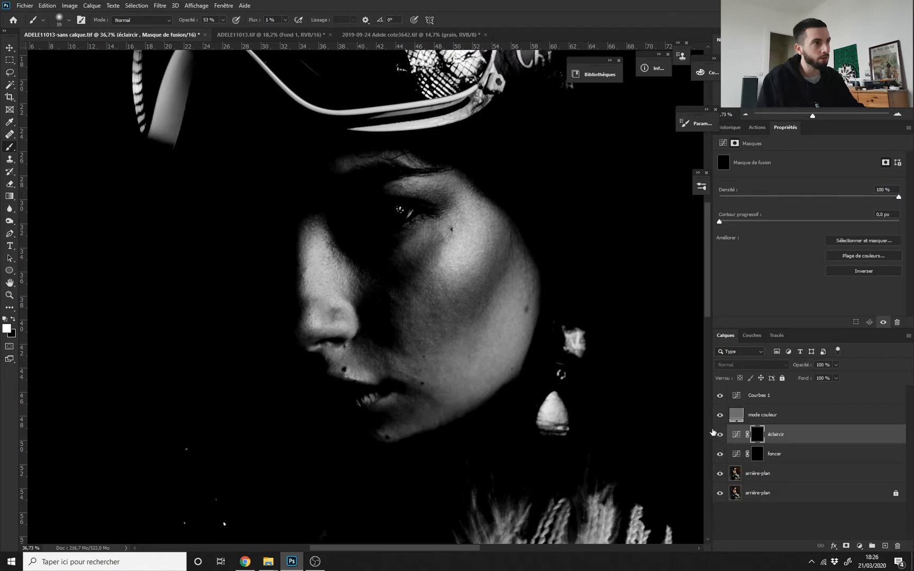
- Lighten the small dark patches in the middle of the cheek on the éclaircir mask with a 39 px brush
scroll(475, 292, "up", 3)
left_click_drag(469, 347, 461, 344)
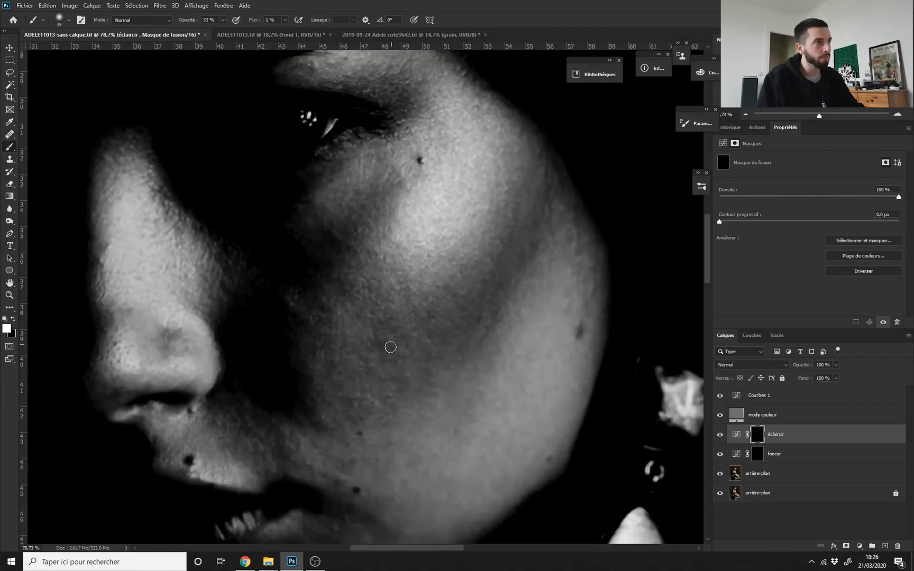
left_click_drag(390, 346, 405, 294)
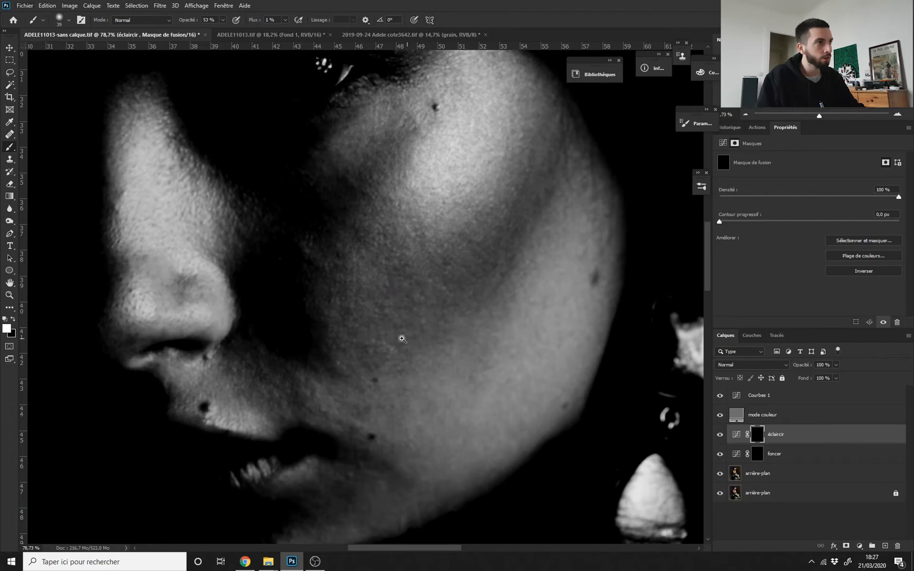
scroll(416, 325, "down", 4)
scroll(396, 231, "down", 1)
scroll(388, 265, "up", 3)
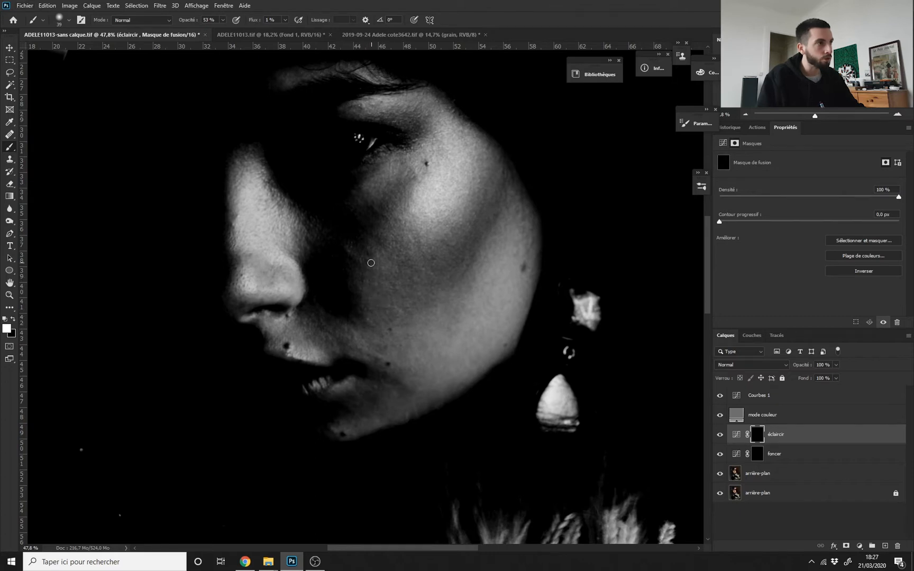
- Brighten the skin around the mouth corner and chin on the éclaircir mask
scroll(374, 272, "down", 2)
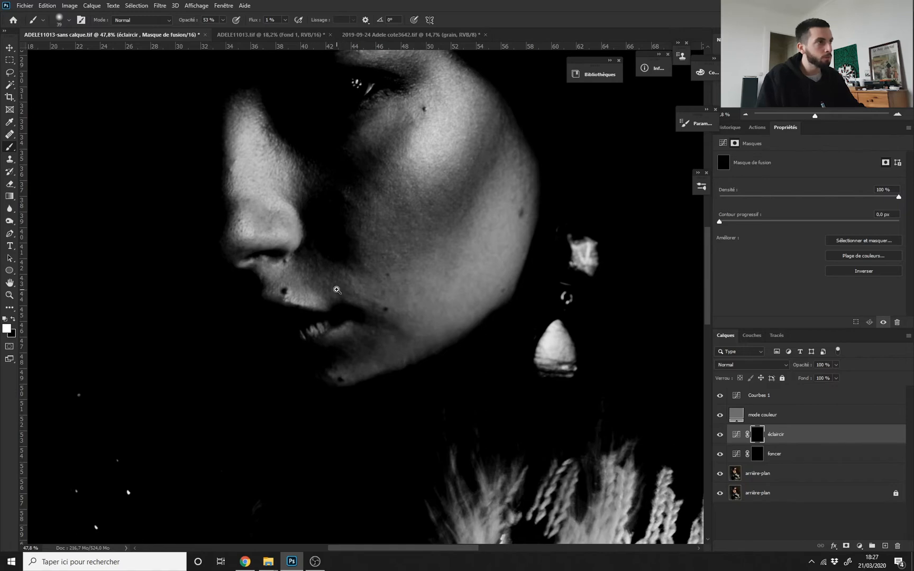
left_click_drag(337, 290, 349, 294)
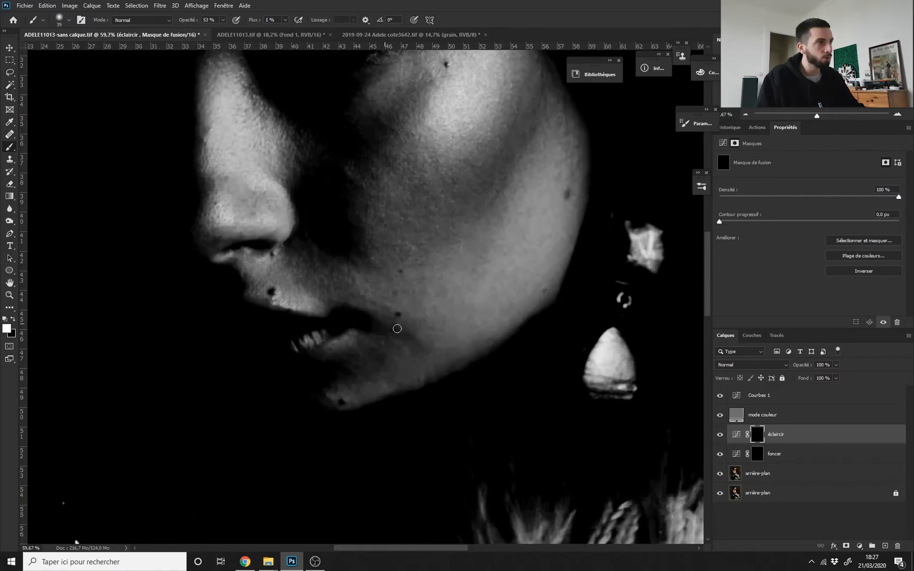
left_click_drag(415, 343, 385, 275)
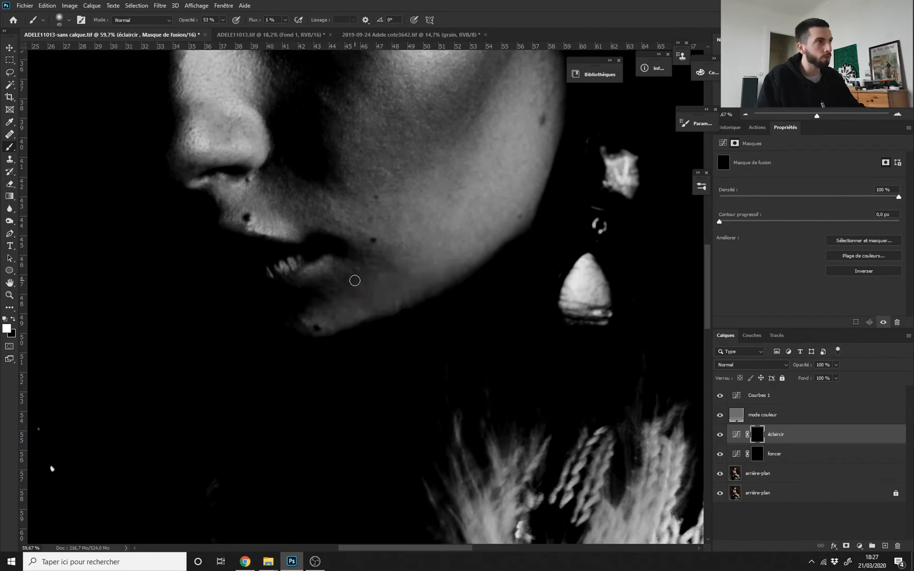
- Even out the dark areas along the outer edge of the cheek with white strokes, using a brush of about 25 px
left_click_drag(431, 210, 375, 320)
left_click_drag(463, 246, 443, 286)
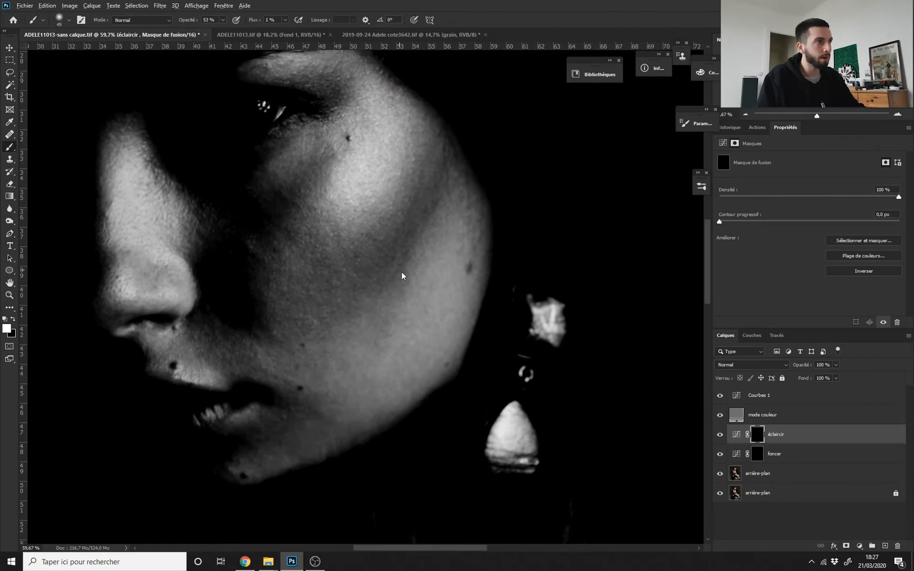
left_click_drag(467, 245, 451, 289)
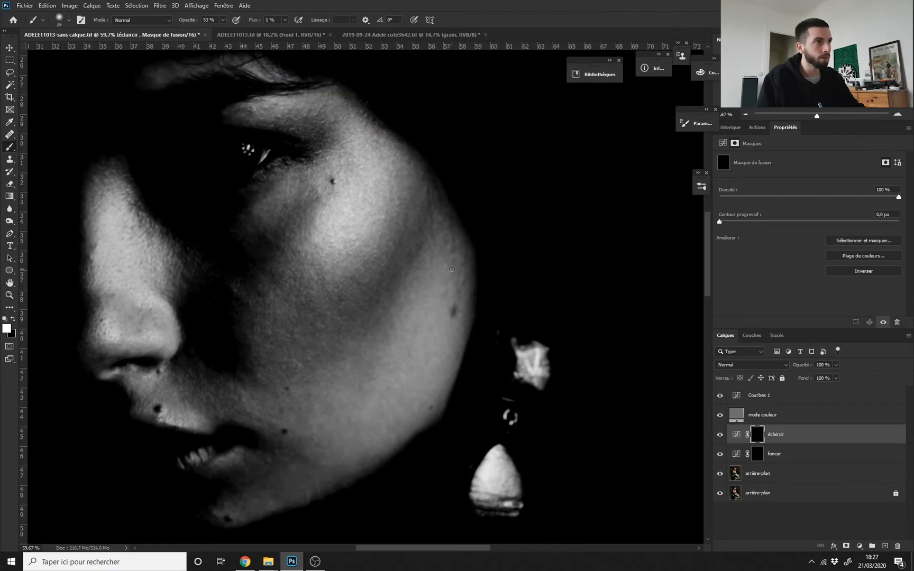
right_click(459, 279, "alt")
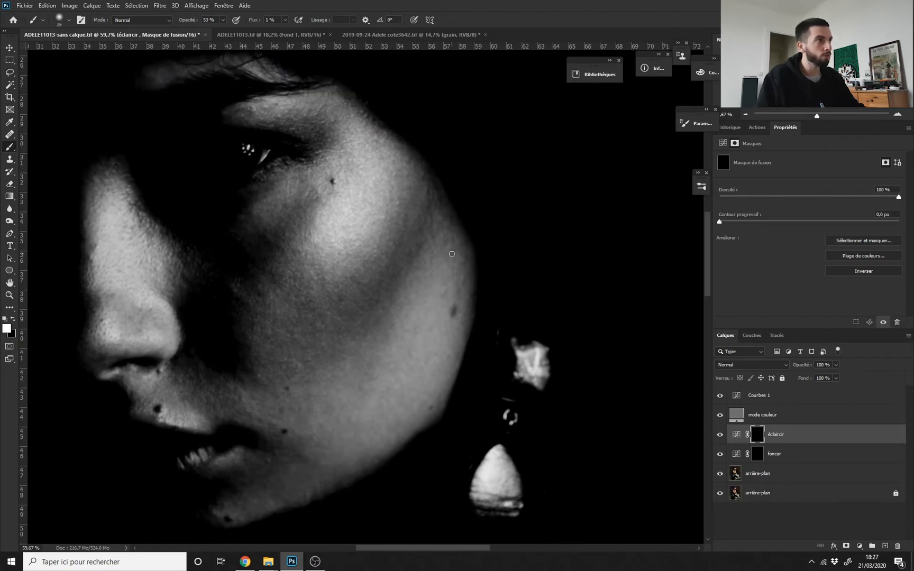
left_click_drag(409, 240, 432, 286)
- Lighten the shadowed skin below the eye and on the upper cheek, adapting the brush size to each area
right_click(333, 249, "alt")
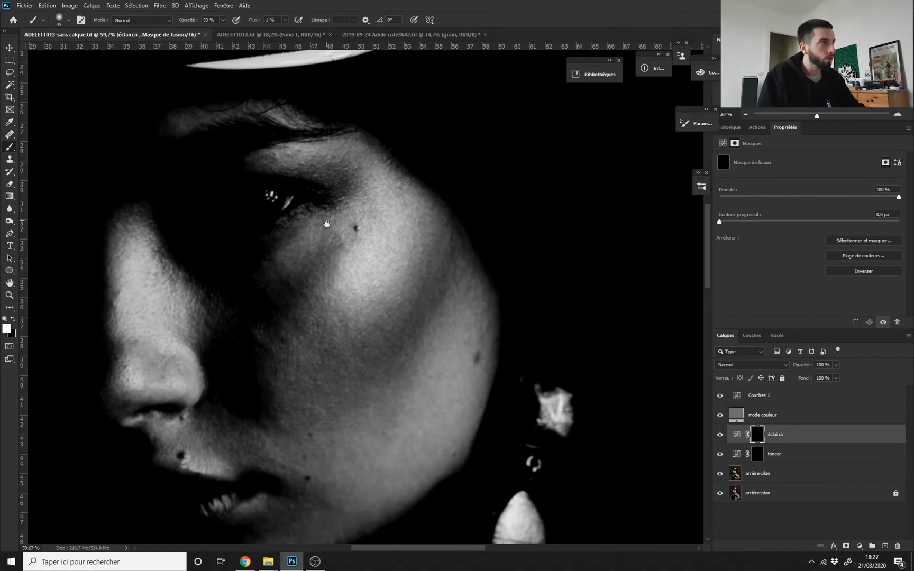
left_click_drag(327, 225, 346, 288)
right_click(335, 205, "alt")
left_click_drag(401, 306, 368, 203)
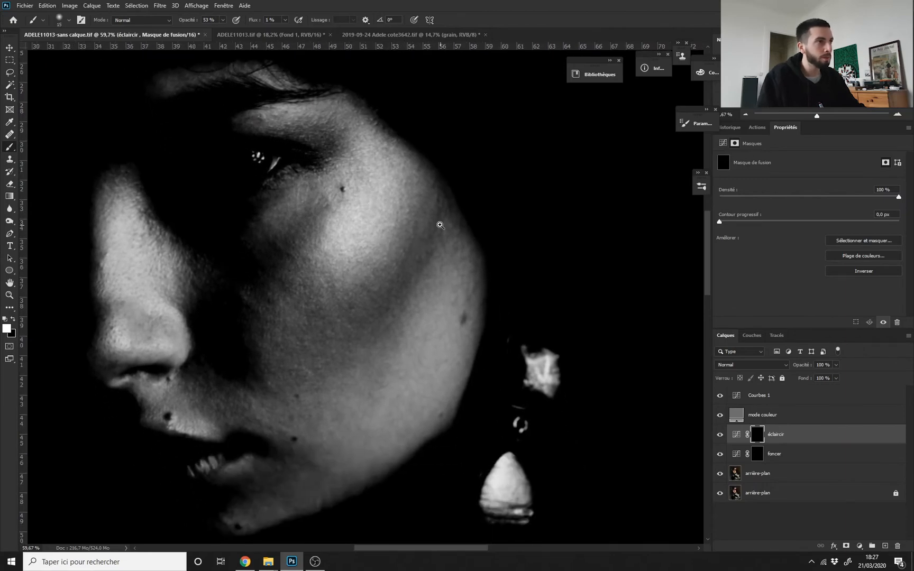
- Blend the shadow transition across the central cheek on the éclaircir mask with a larger 47 px brush
mouse_move(440, 225)
left_mouse_down()
mouse_move(437, 204)
mouse_move(418, 261)
mouse_move(422, 328)
left_mouse_up()
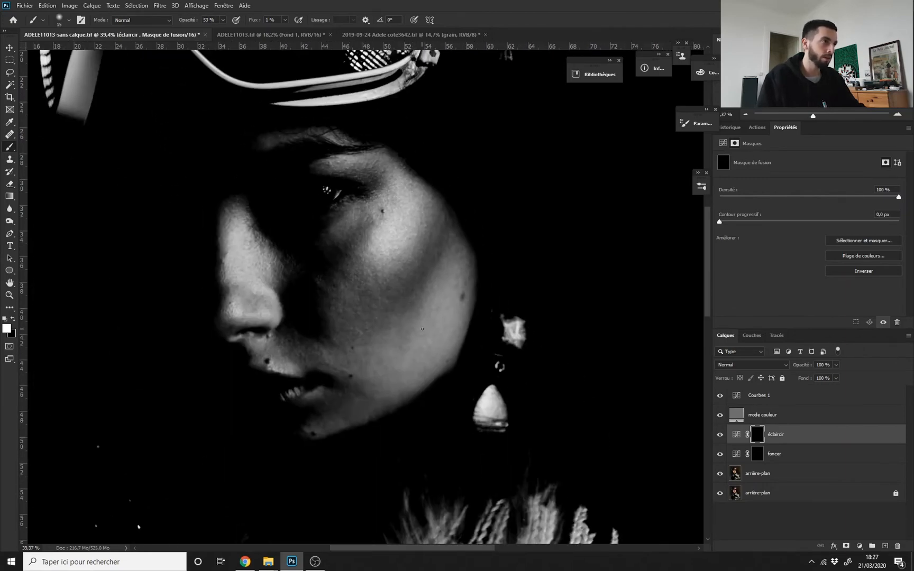
left_click_drag(347, 307, 371, 299)
right_click(376, 298, "alt")
mouse_move(413, 276)
left_mouse_down()
mouse_move(388, 292)
mouse_move(397, 300)
left_mouse_up()
- Toggle the éclaircir layer's visibility repeatedly to compare the face before and after brightening, leaving the layer visible
left_click(721, 435)
left_click(721, 435)
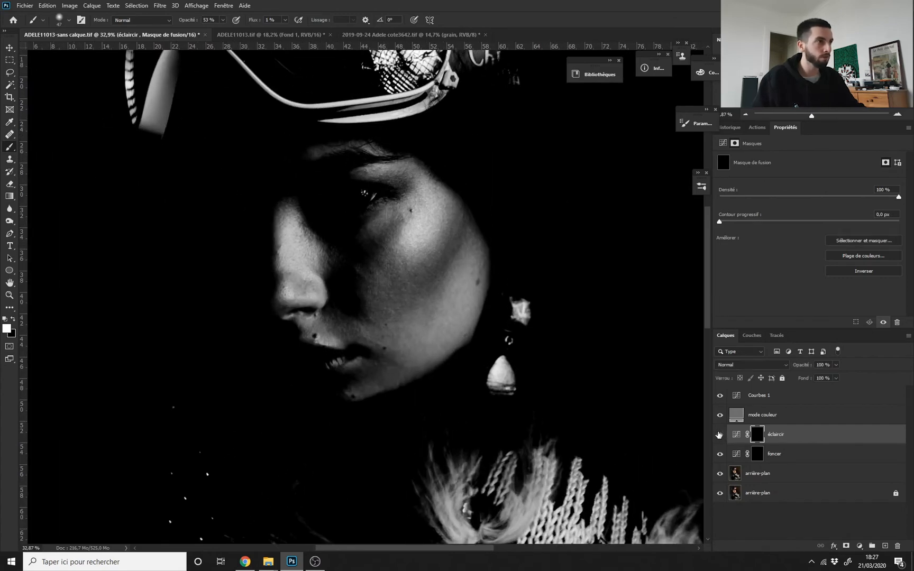
left_click(720, 435)
left_click(719, 435)
left_click(718, 435)
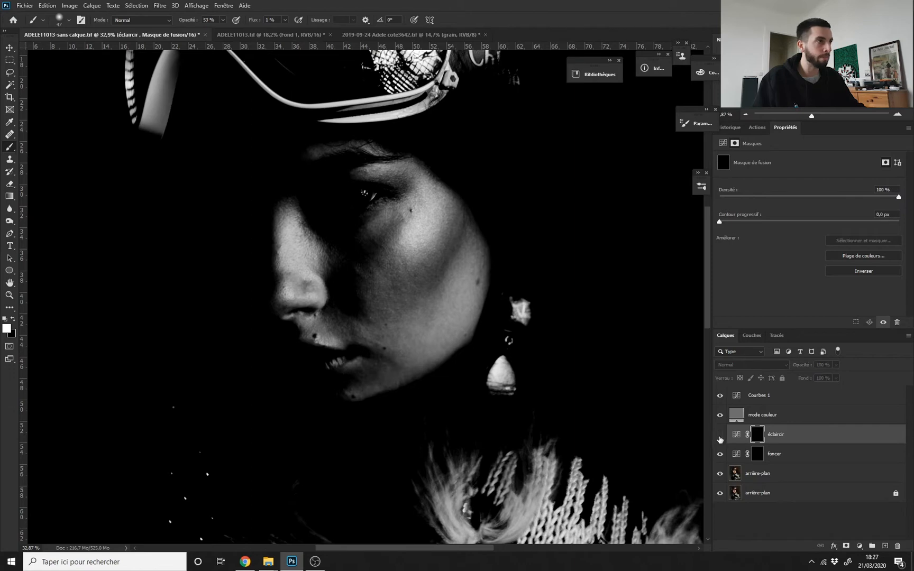
left_click(720, 435)
left_click(720, 436)
left_click(721, 436)
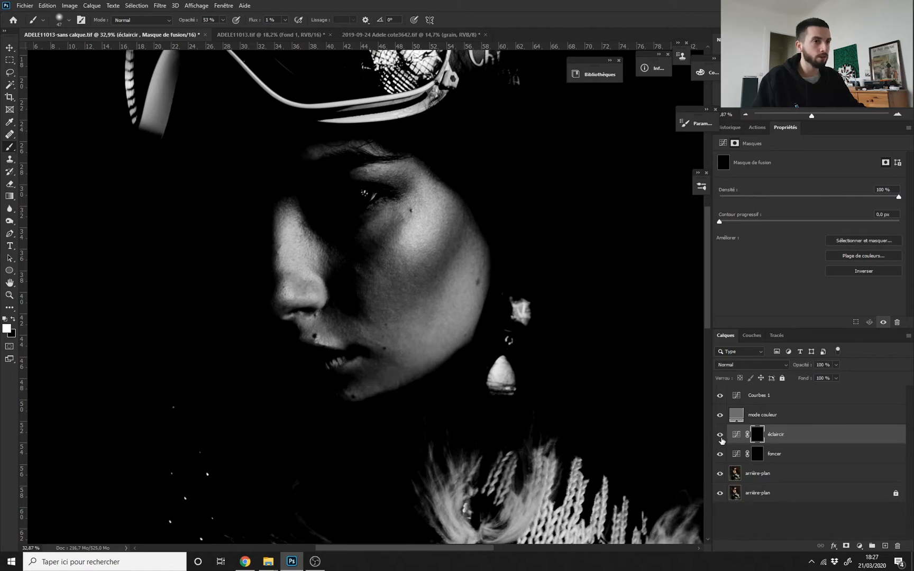
left_click(721, 436)
left_click(721, 435)
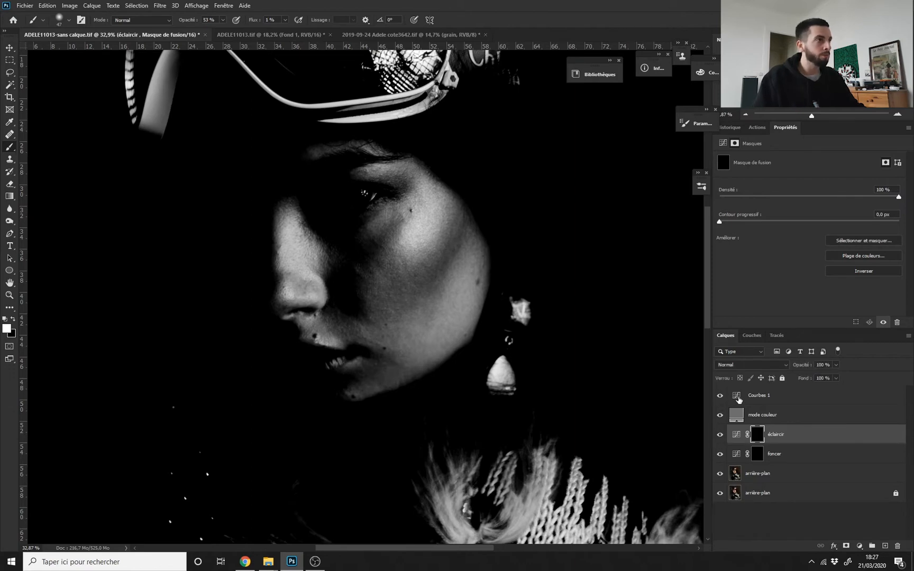
- Soften the Courbes 1 contrast by moving its lower point toward the shadows and raising its upper point slightly, revealing more shadow detail
left_click(737, 397)
scroll(574, 346, "up", 2)
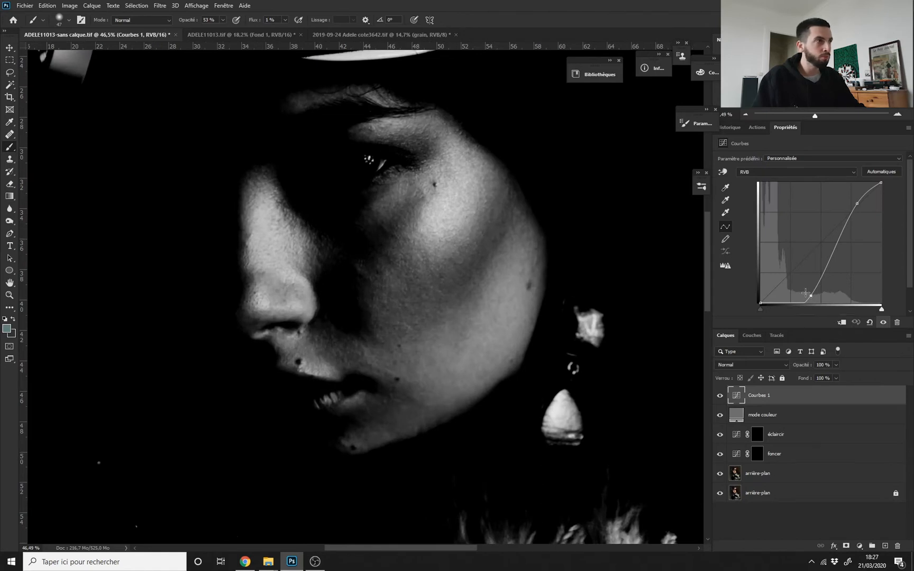
left_click_drag(805, 293, 794, 282)
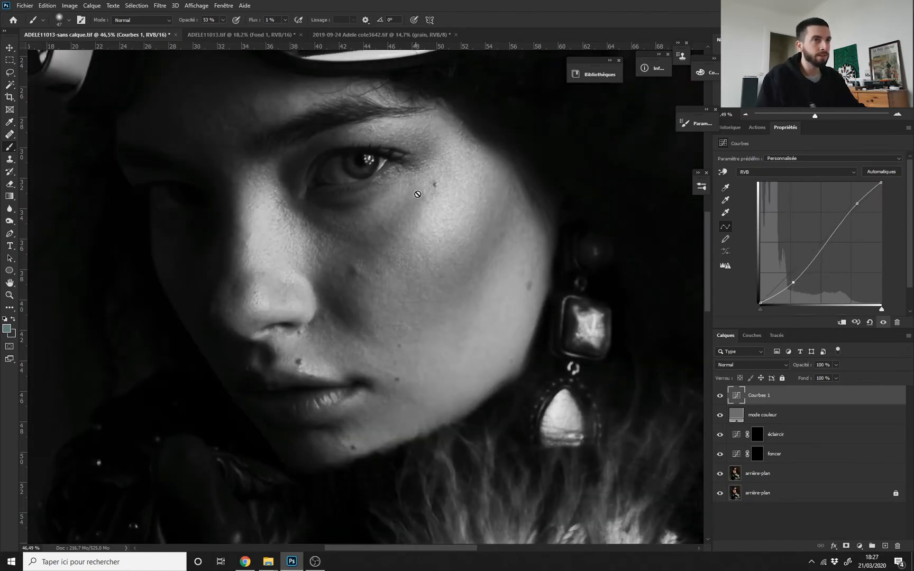
left_click_drag(792, 280, 792, 287)
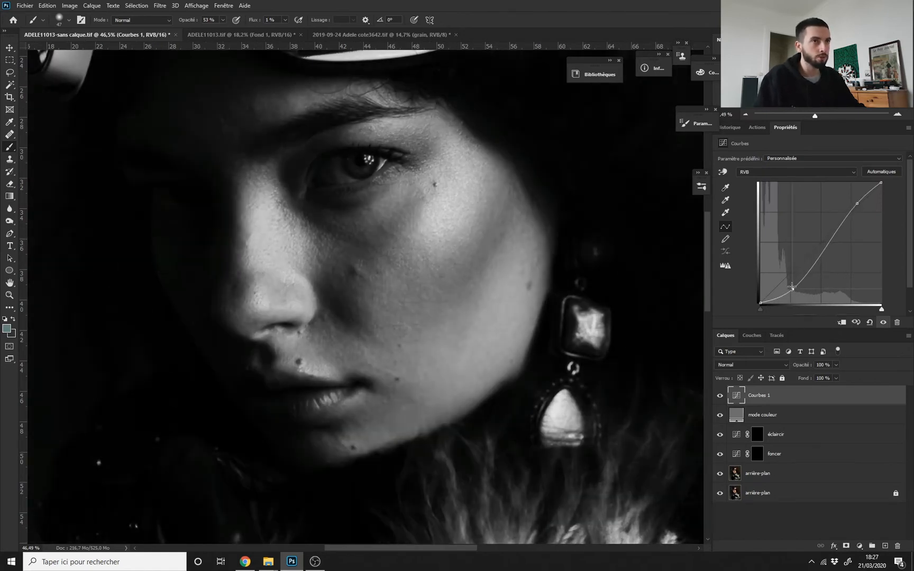
left_click_drag(855, 203, 852, 199)
- Return to the éclaircir mask and lighten the shadows on the inner cheek and under the eye with white strokes
left_click_drag(349, 281, 388, 275)
left_click(760, 434)
mouse_move(338, 255)
left_mouse_down()
mouse_move(368, 262)
mouse_move(355, 267)
mouse_move(320, 230)
mouse_move(398, 225)
mouse_move(413, 211)
mouse_move(387, 241)
mouse_move(367, 246)
mouse_move(324, 230)
left_mouse_up()
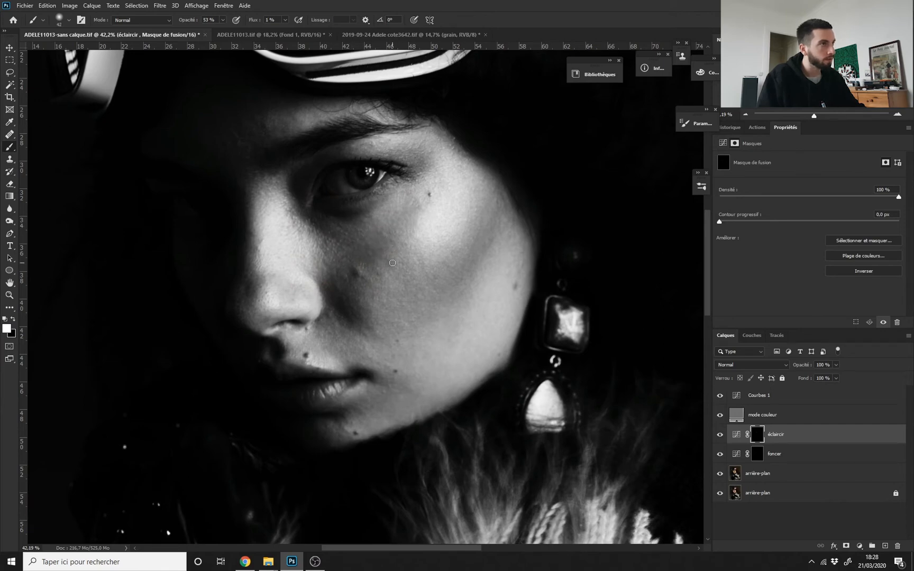
left_click_drag(408, 223, 361, 209)
scroll(369, 209, "up", 3)
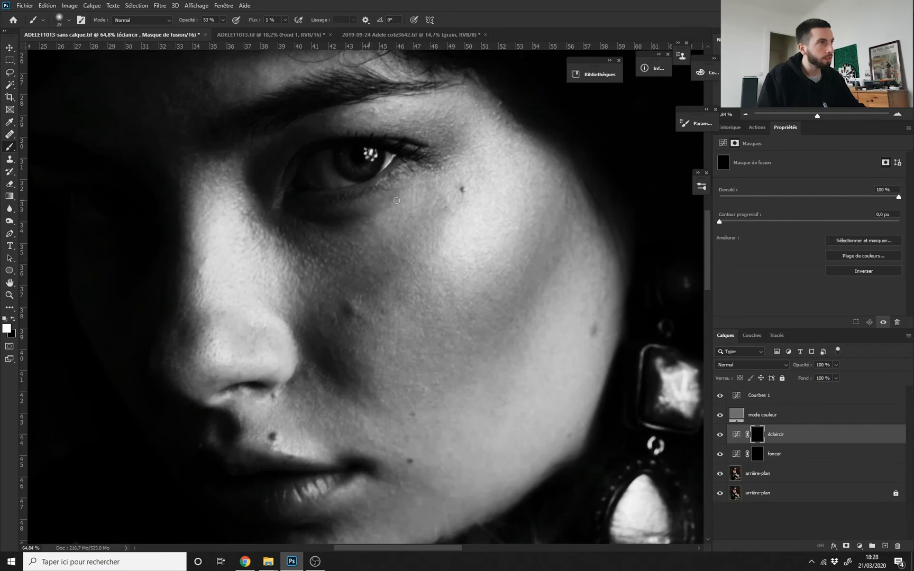
left_click_drag(428, 213, 443, 213)
scroll(450, 217, "down", 5)
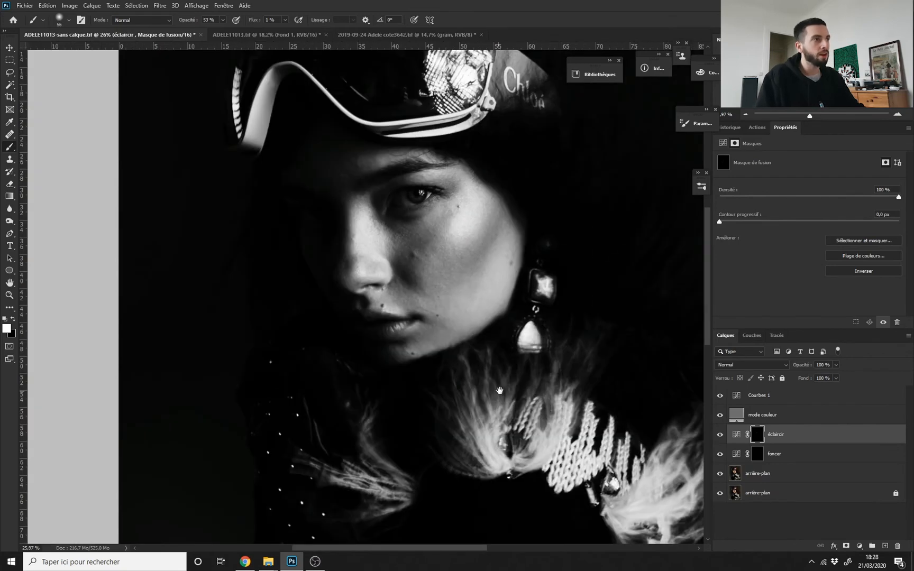
- Even out the patchy shadows beside the nose and across the mid-cheek with white strokes on the éclaircir mask
mouse_move(429, 250)
left_mouse_down()
mouse_move(459, 249)
mouse_move(415, 249)
mouse_move(431, 264)
left_mouse_up()
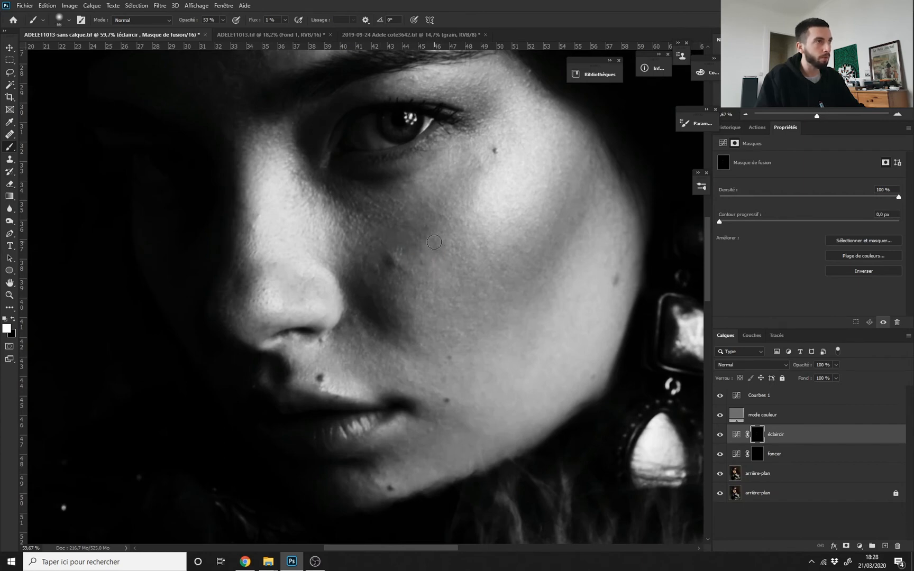
scroll(403, 247, "down", 5)
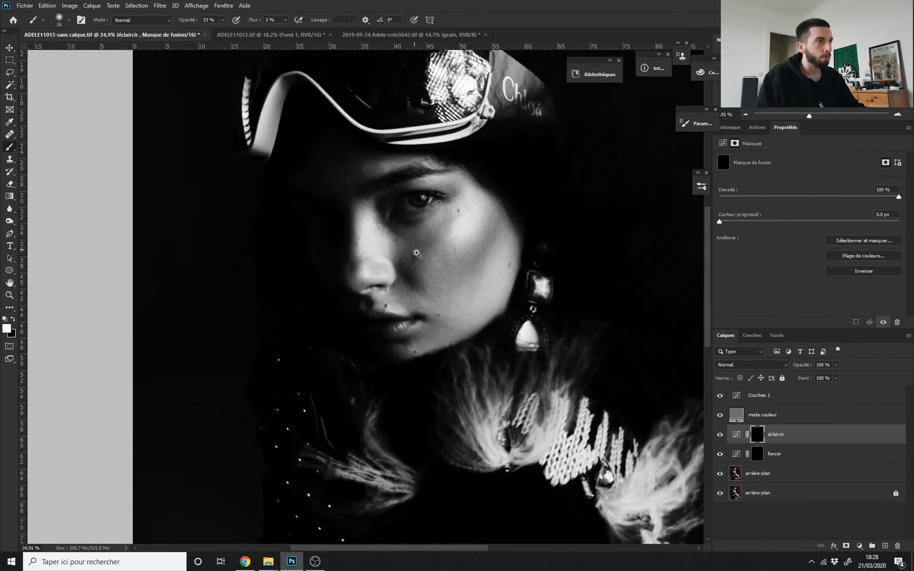
scroll(431, 235, "up", 4)
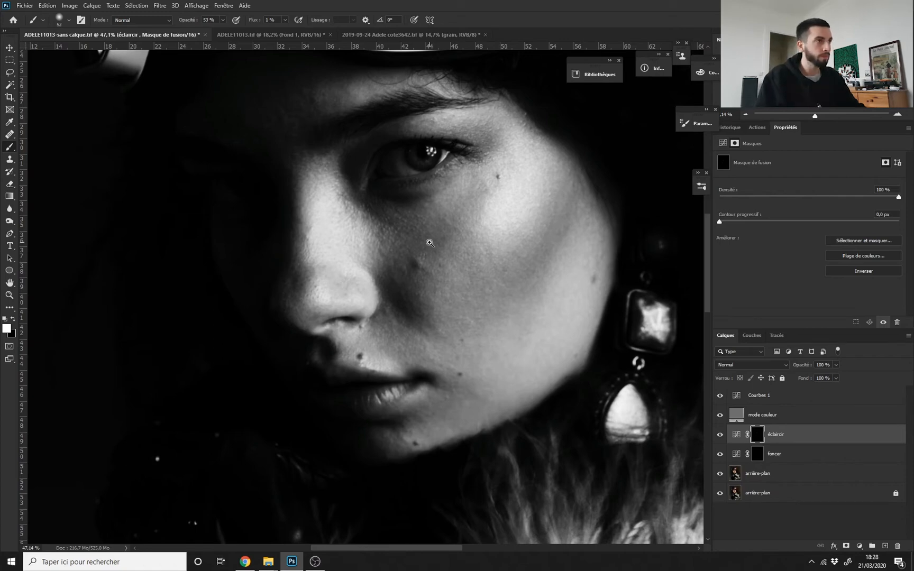
mouse_move(430, 243)
left_mouse_down()
mouse_move(425, 254)
mouse_move(445, 250)
left_mouse_up()
mouse_move(433, 250)
left_mouse_down()
mouse_move(459, 259)
mouse_move(418, 231)
mouse_move(435, 220)
mouse_move(443, 227)
left_mouse_up()
left_click_drag(443, 227, 419, 210)
mouse_move(478, 203)
left_mouse_down()
mouse_move(494, 261)
mouse_move(444, 251)
mouse_move(408, 290)
left_mouse_up()
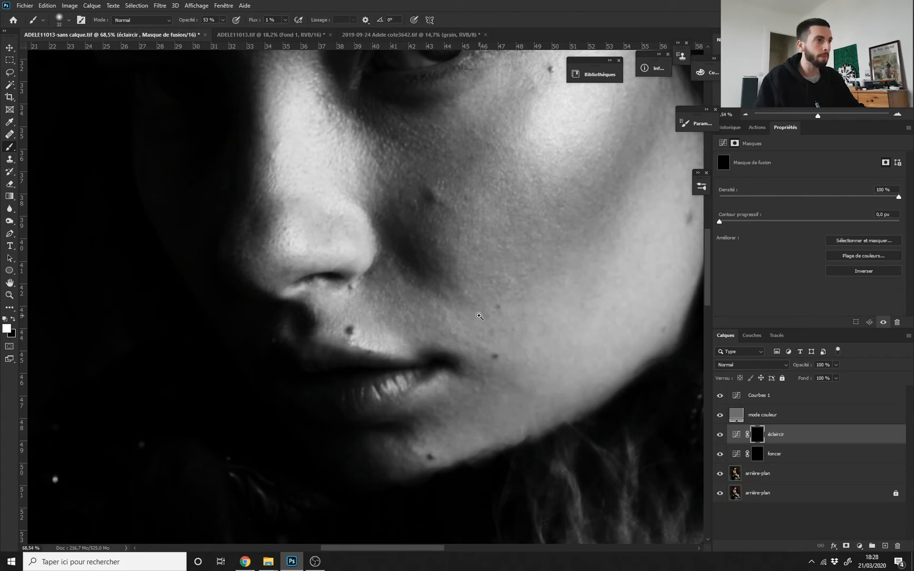
- Lighten the shadow transition between the nostril, mouth corner and lower cheek on the éclaircir mask, varying the brush size
left_click_drag(479, 316, 451, 318)
mouse_move(454, 410)
left_mouse_down()
mouse_move(445, 314)
mouse_move(466, 314)
mouse_move(428, 310)
left_mouse_up()
mouse_move(465, 217)
left_mouse_down()
mouse_move(442, 318)
mouse_move(426, 307)
mouse_move(460, 305)
mouse_move(450, 318)
left_mouse_up()
left_click_drag(440, 317, 384, 290)
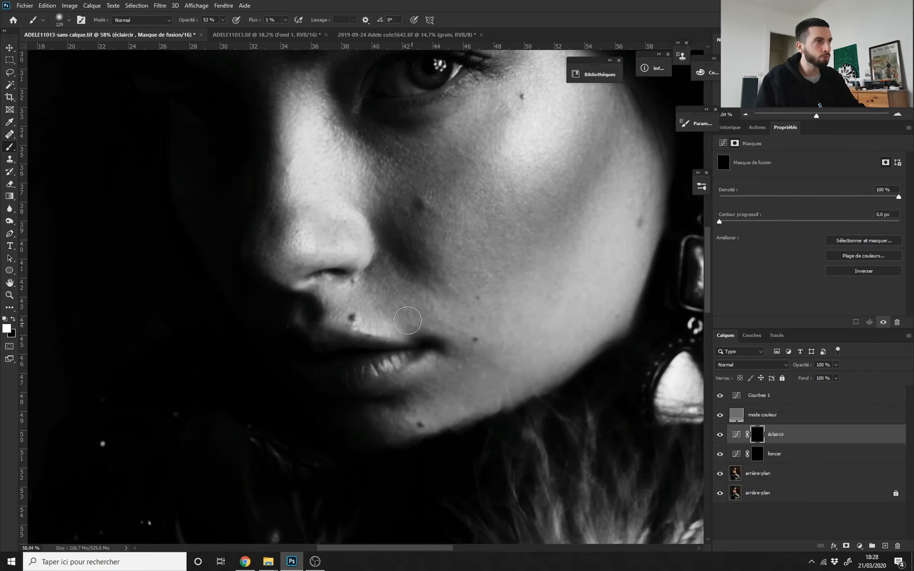
left_click_drag(450, 302, 433, 302)
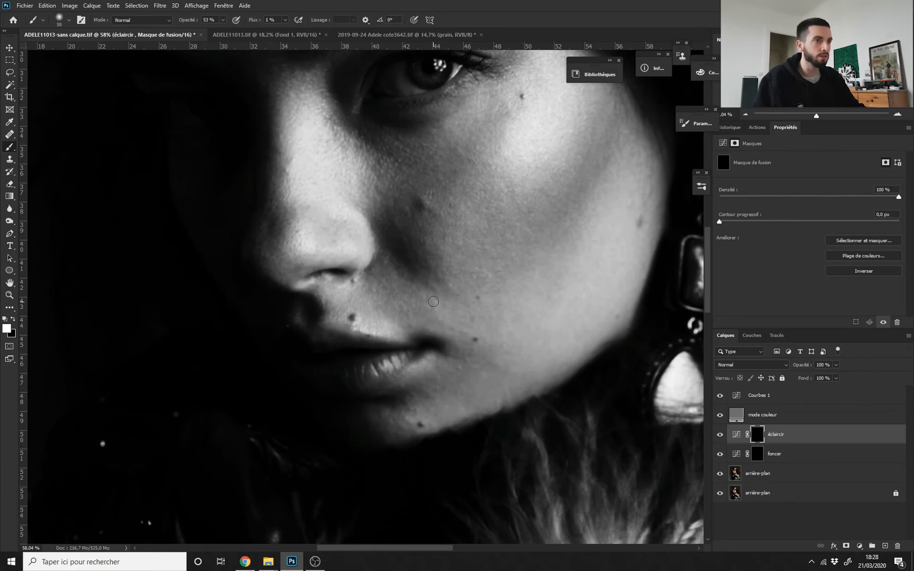
- Darken the bright ridge and tip of the nose with white strokes on the foncer mask, using a large 202 px brush
key("alt+bracketleft")
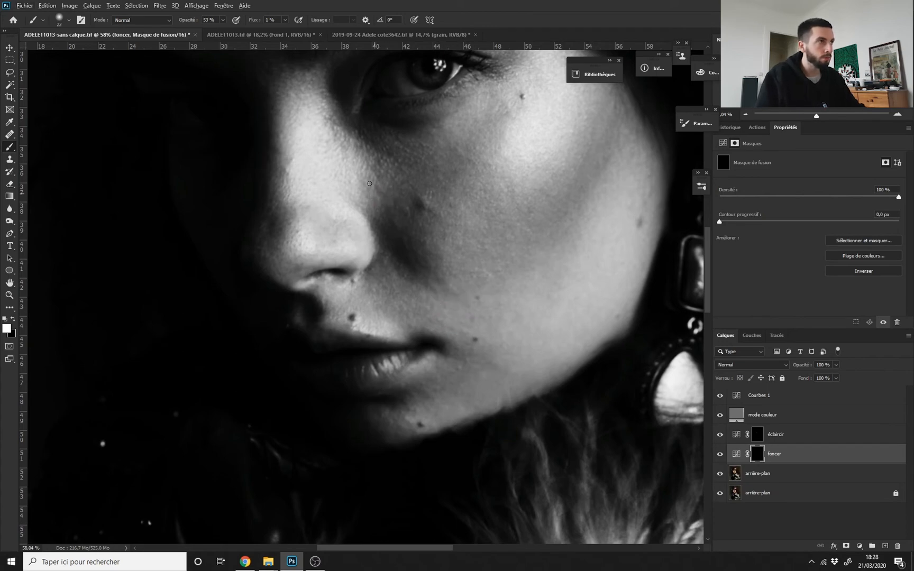
scroll(375, 186, "down", 4)
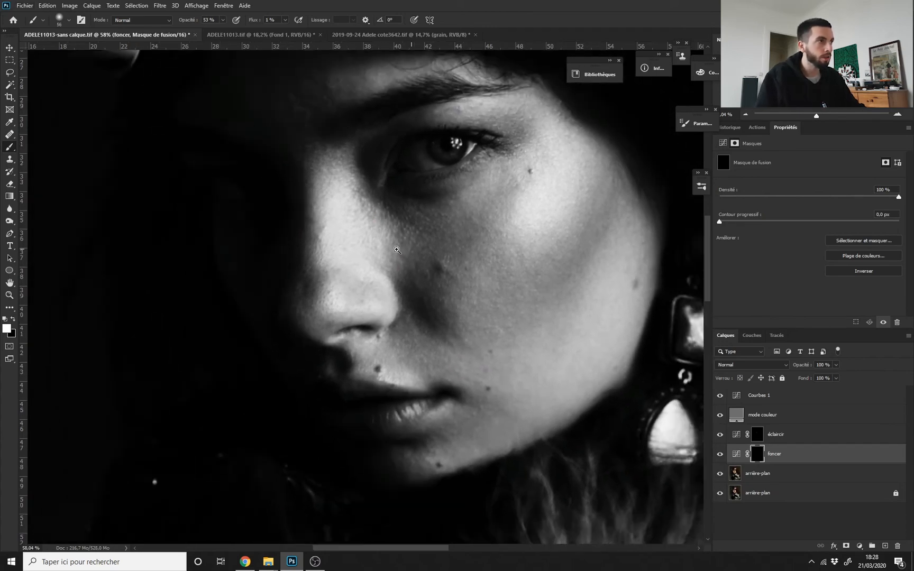
scroll(370, 236, "up", 2)
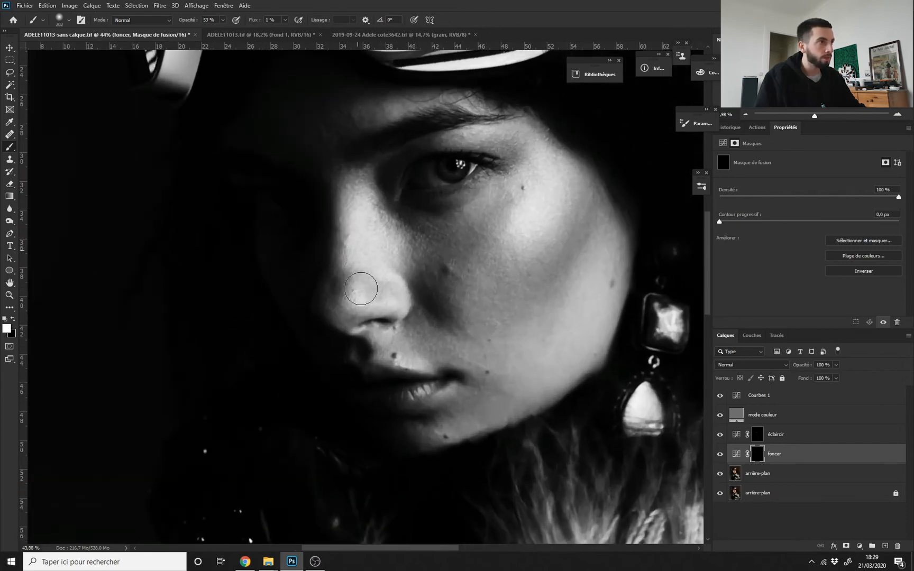
right_click(390, 280, "alt")
left_click_drag(365, 297, 387, 298)
right_click(419, 281, "alt")
scroll(426, 288, "down", 3)
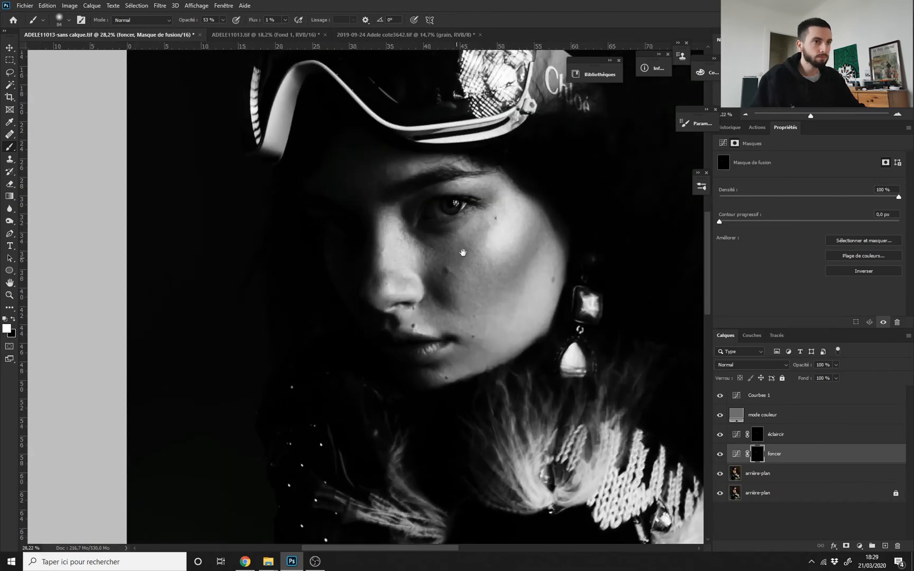
- Refine the brightening under the eye and on the upper cheek on the éclaircir mask, ending with white and a 76 px brush
left_click(773, 435)
scroll(494, 235, "up", 2)
key("x")
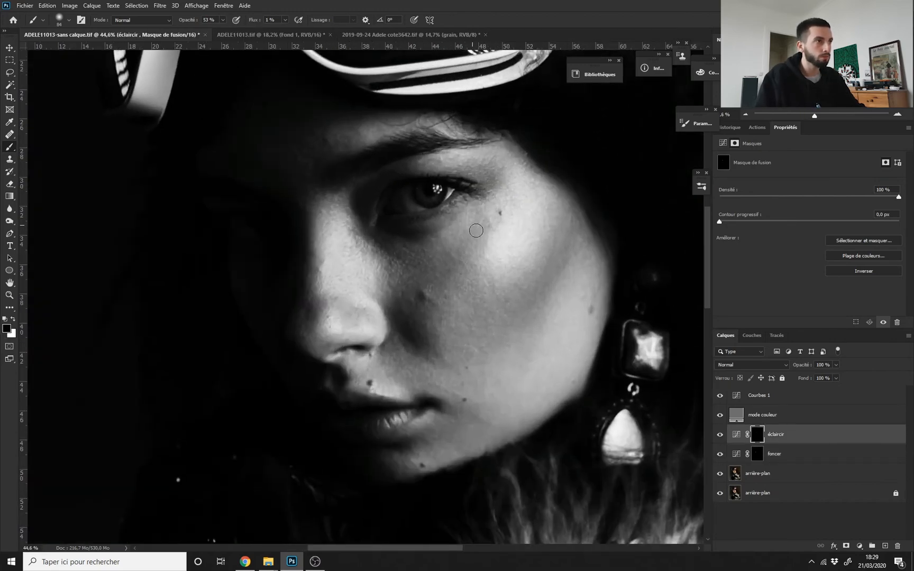
right_click(480, 244)
key("Escape")
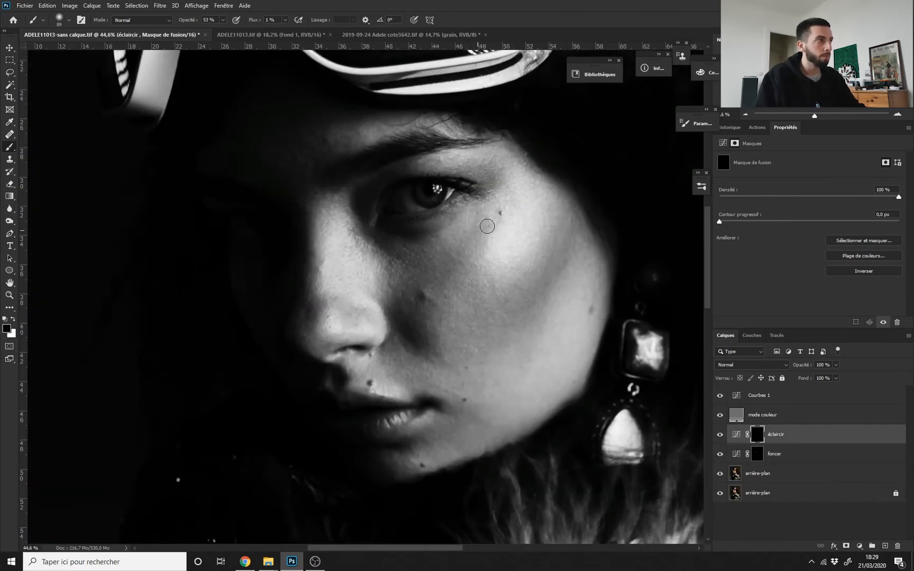
key("x")
right_click(480, 255, "alt")
scroll(465, 251, "up", 1)
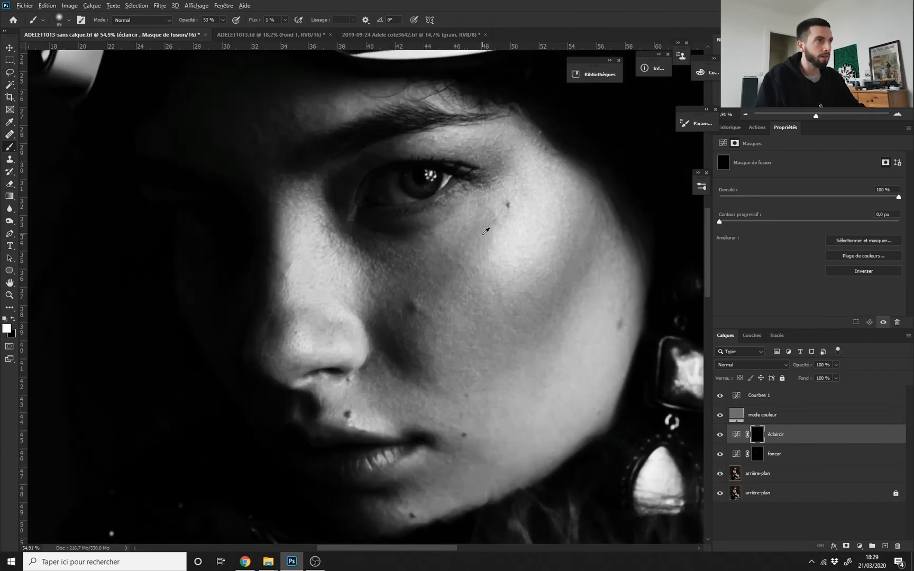
right_click(450, 264, "alt")
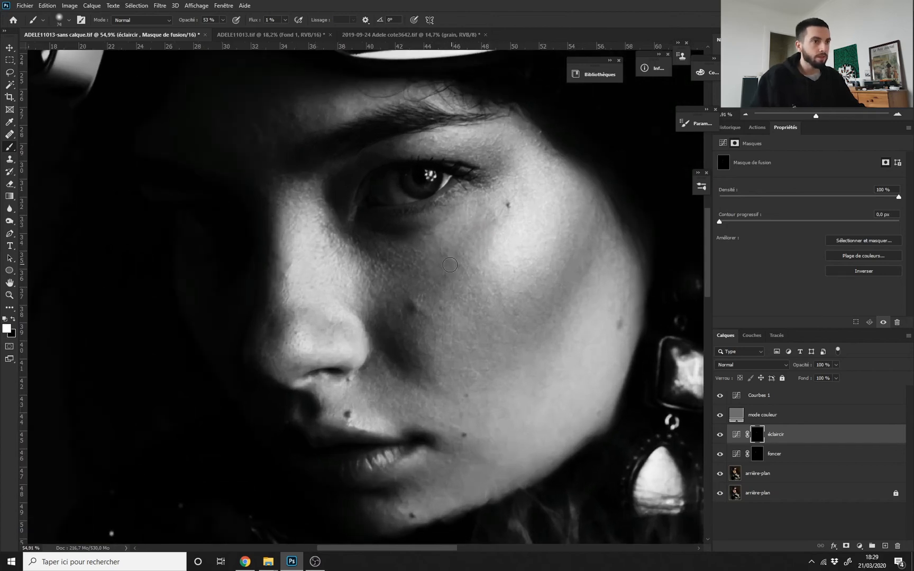
- Hide the Courbes 1 and mode couleur layers and compare the color portrait with and without the two dodge-and-burn curves
left_click_drag(720, 395, 720, 415)
scroll(474, 296, "down", 4)
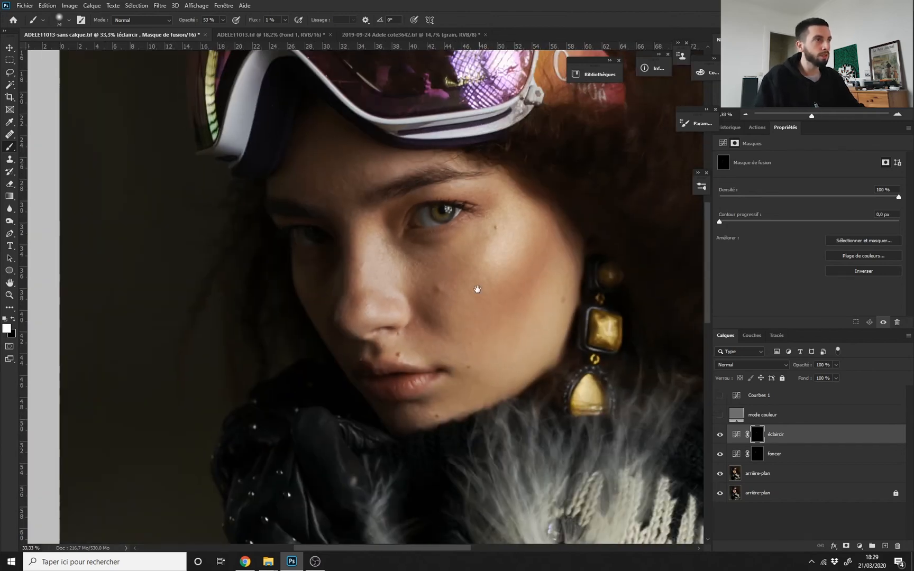
scroll(473, 306, "up", 1)
left_click(720, 454)
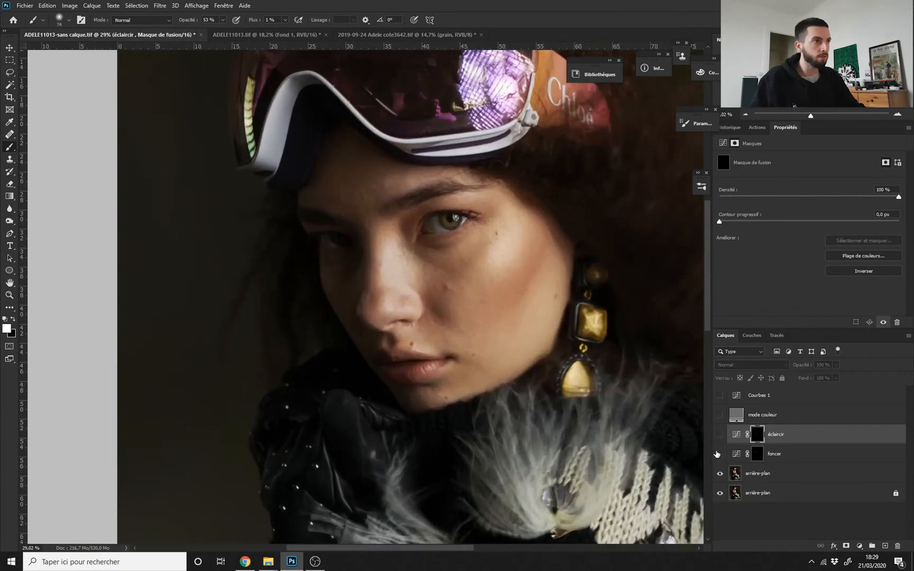
left_click(719, 453)
- Compare the retouched portrait with the lowest arrière-plan layer shown alone, both for the whole image and close up on the face
left_click(719, 495, "alt")
left_click(719, 496, "alt")
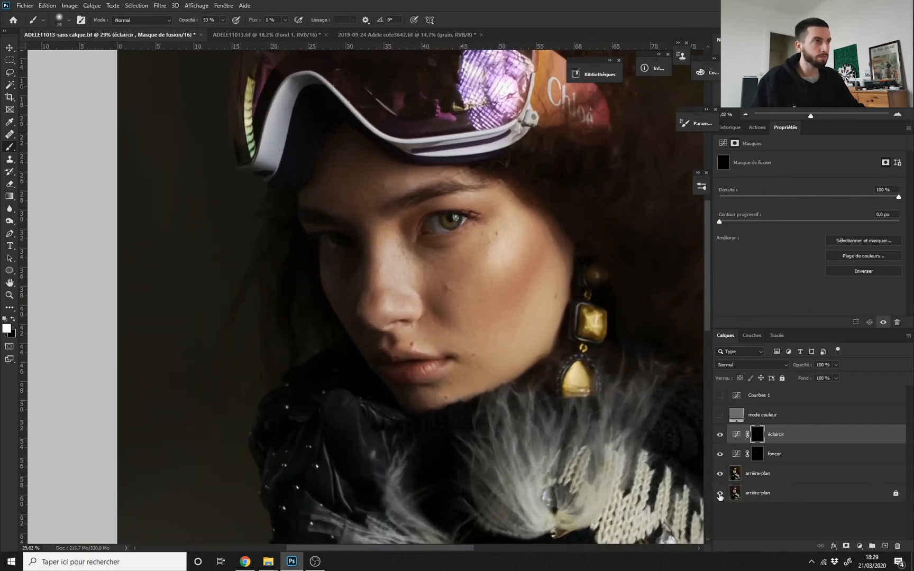
left_click(720, 495, "alt")
left_click(719, 496, "alt")
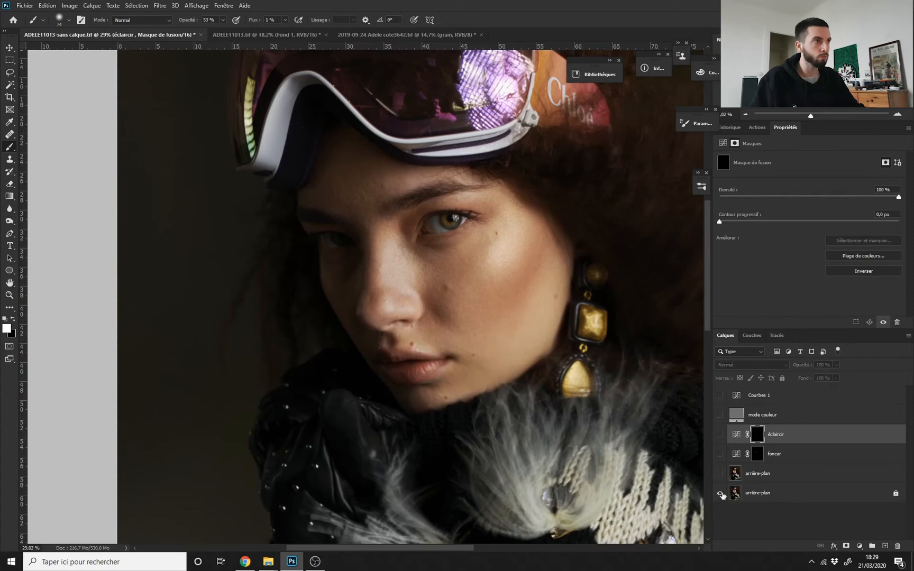
left_click(720, 496, "alt")
left_click(723, 495, "alt")
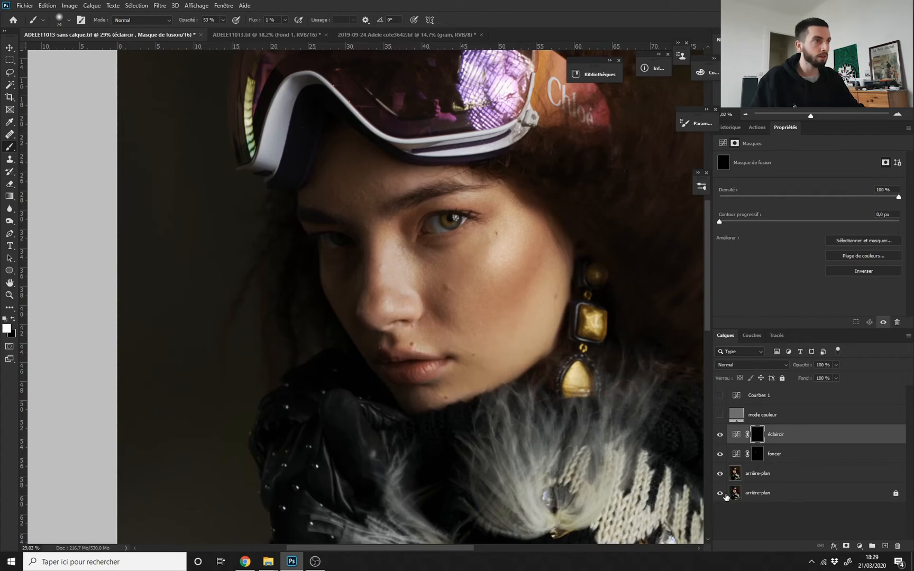
left_click(725, 497, "alt")
key("ctrl+0")
left_click(727, 498)
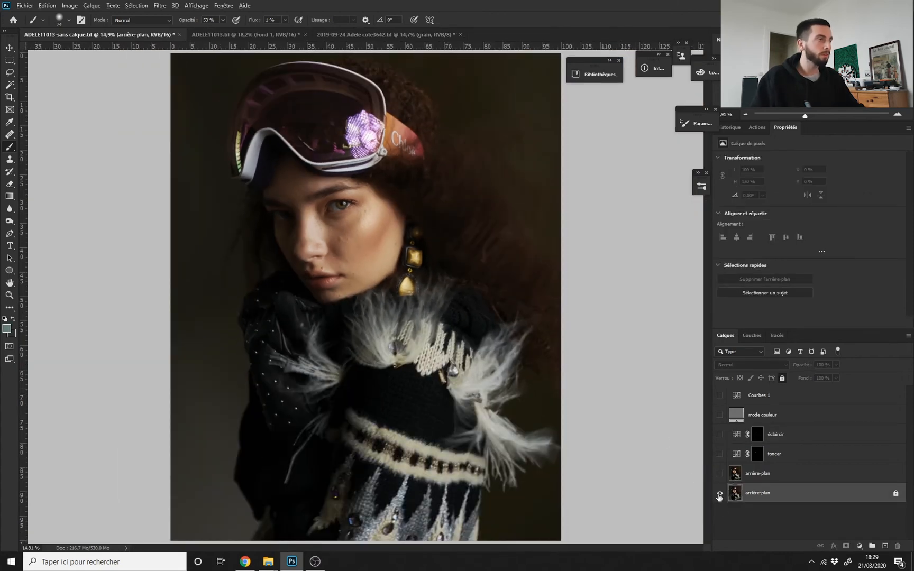
left_click(720, 496, "alt")
scroll(332, 220, "up", 5)
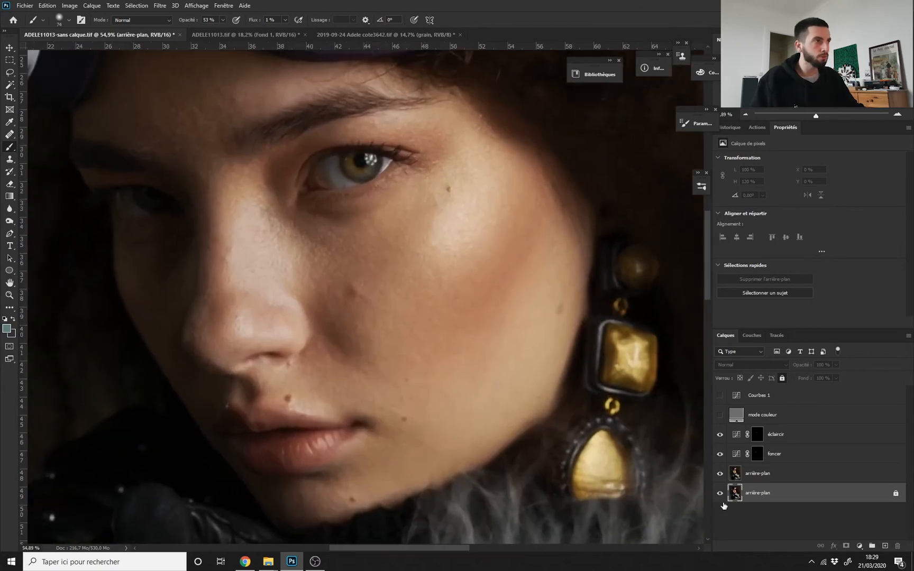
left_click(720, 494, "alt")
left_click(719, 494, "alt")
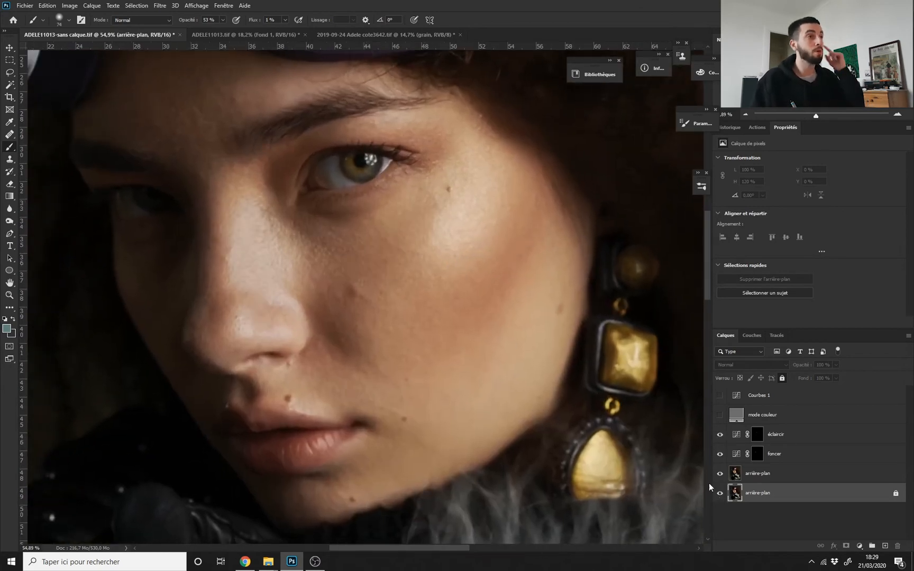
- Add a Curves adjustment layer directly above éclaircir and raise its midtone point to brighten the image
scroll(432, 270, "down", 3)
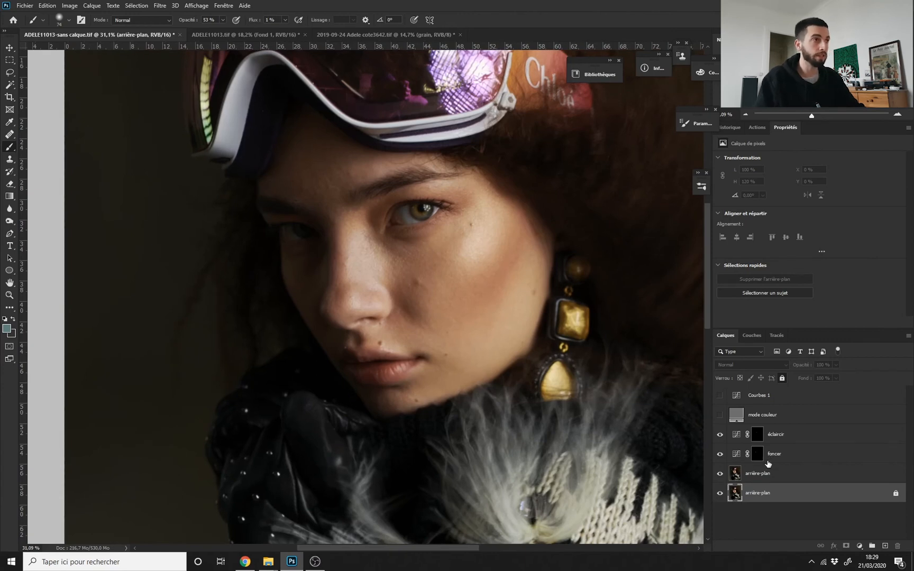
scroll(429, 287, "down", 1)
left_click(781, 435)
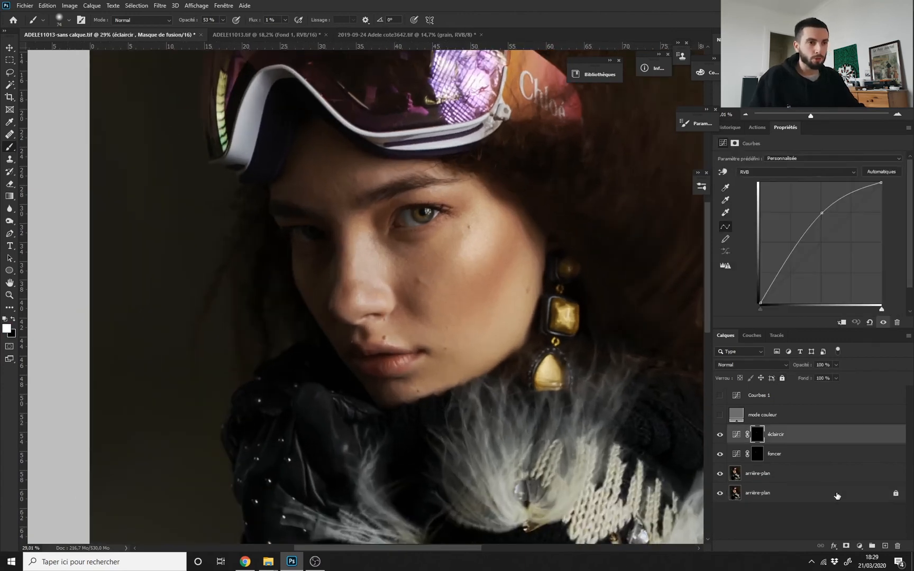
left_click(858, 548)
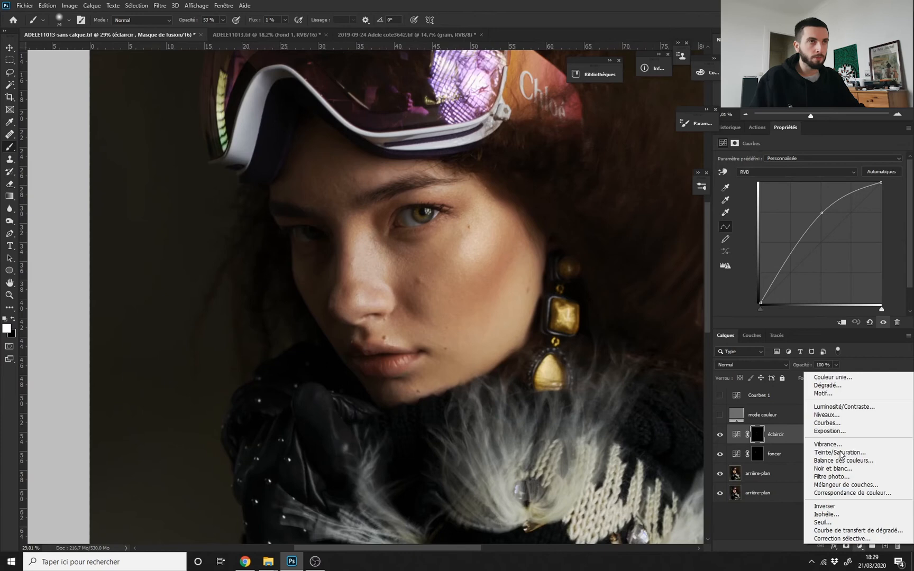
left_click(829, 427)
left_click_drag(819, 236, 821, 213)
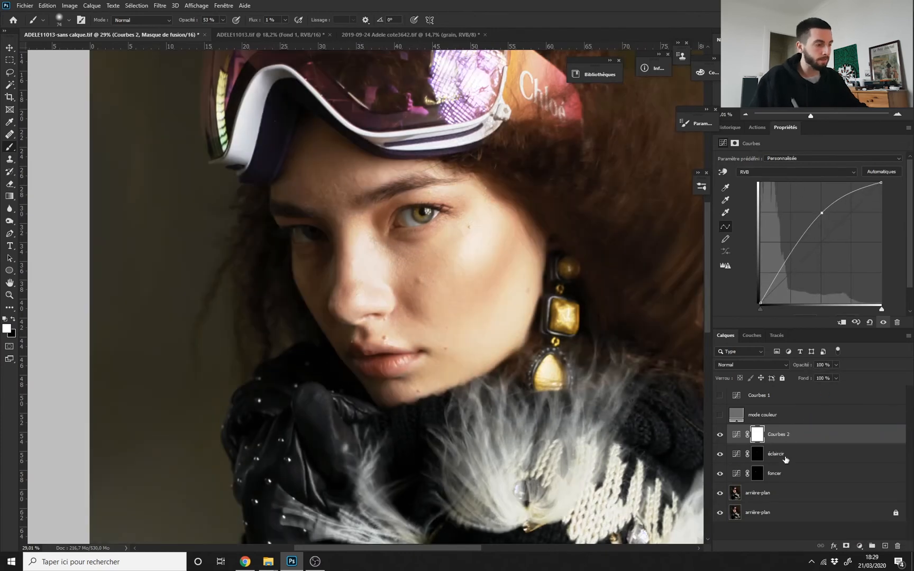
- Rename the new Curves layer éclaircir and invert its mask to black
double_click(778, 435)
type("éclair")
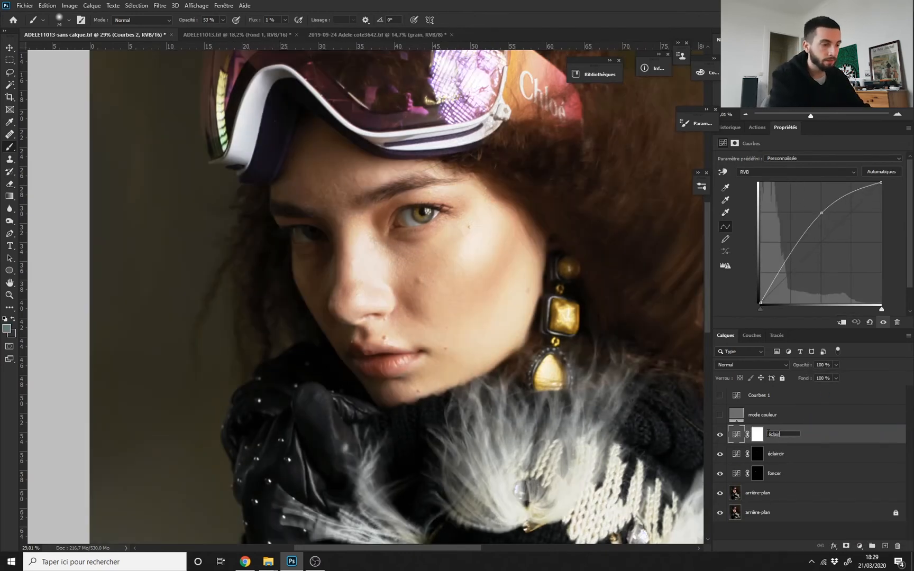
type("cir")
key("Return")
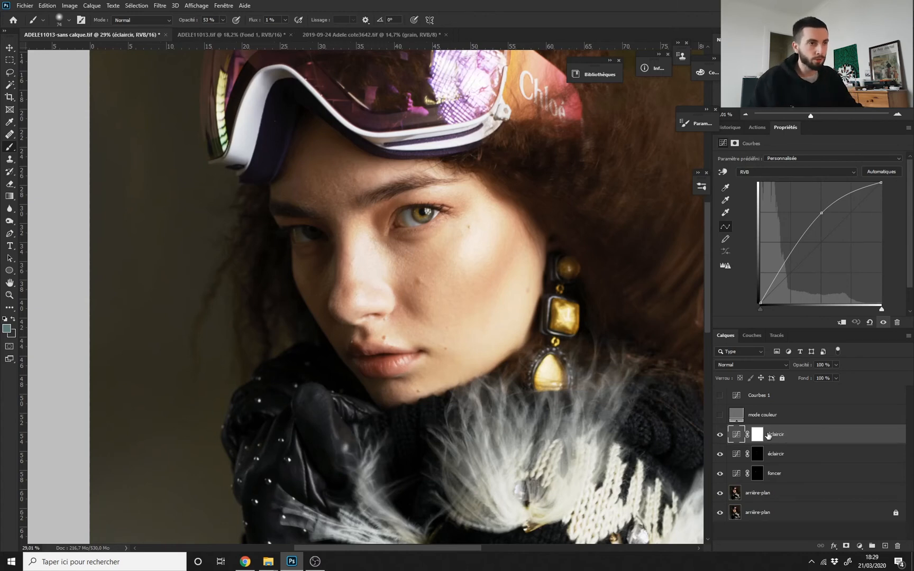
left_click(757, 435)
key("ctrl+i")
- Duplicate the foncer layer to just below the new éclaircir layer and clear the copy's mask to solid black
left_click(786, 459)
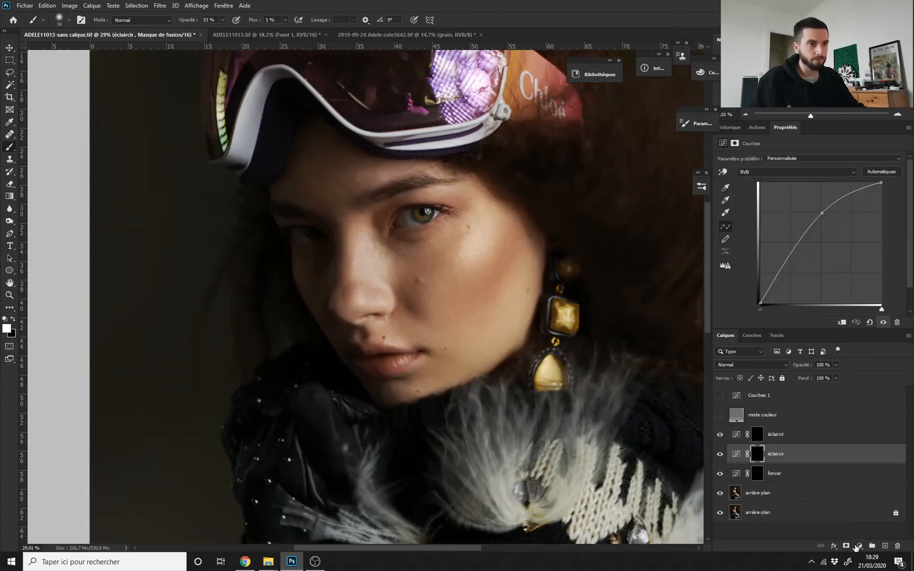
left_click_drag(784, 474, 784, 447)
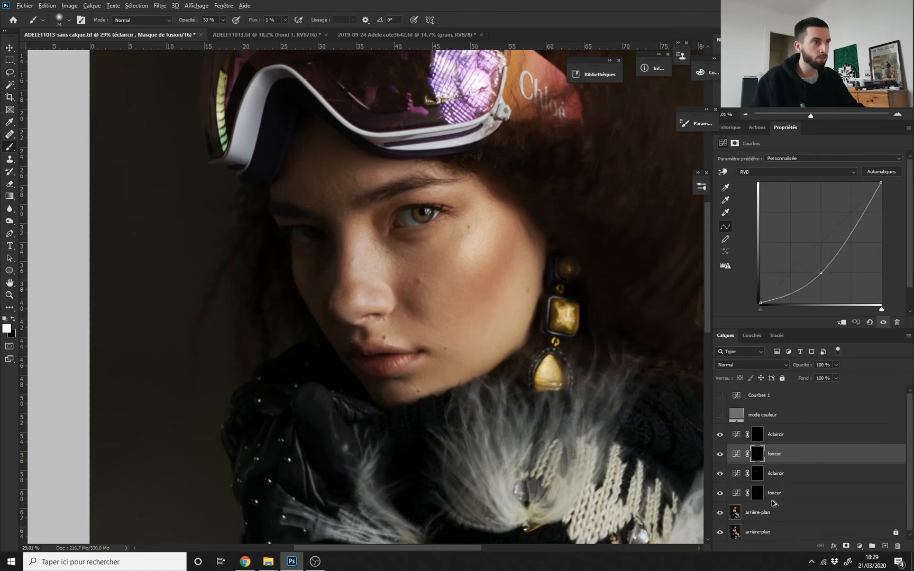
left_click(756, 459)
key("ctrl+a")
left_click(756, 458, "alt")
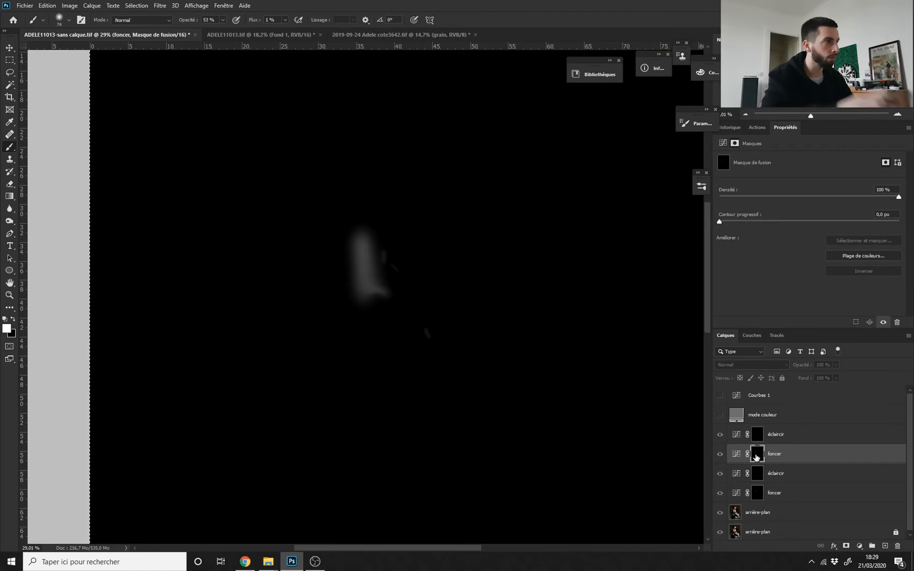
key("Delete")
key("ctrl+d")
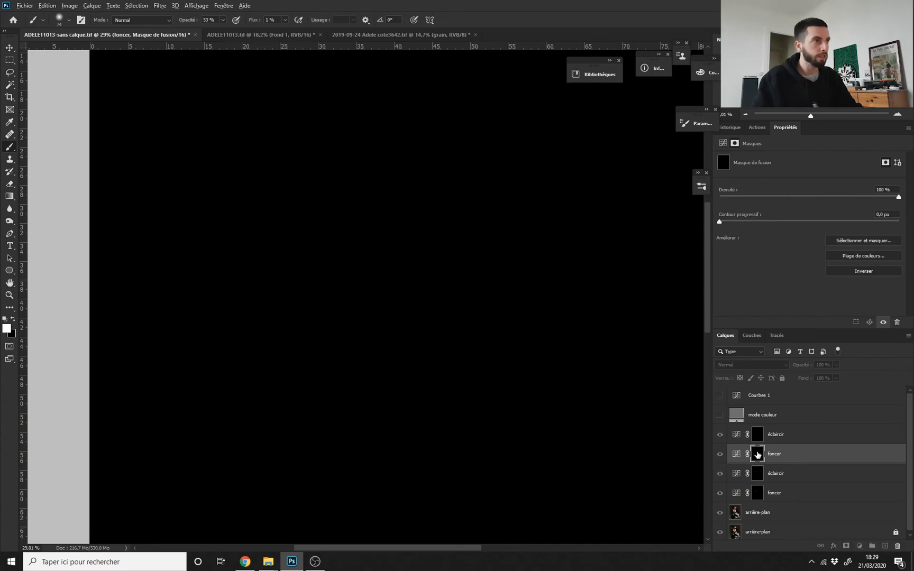
left_click(757, 458, "alt")
- Select the upper éclaircir layer for further brightening and review the portrait at different magnifications
left_click_drag(413, 271, 523, 291)
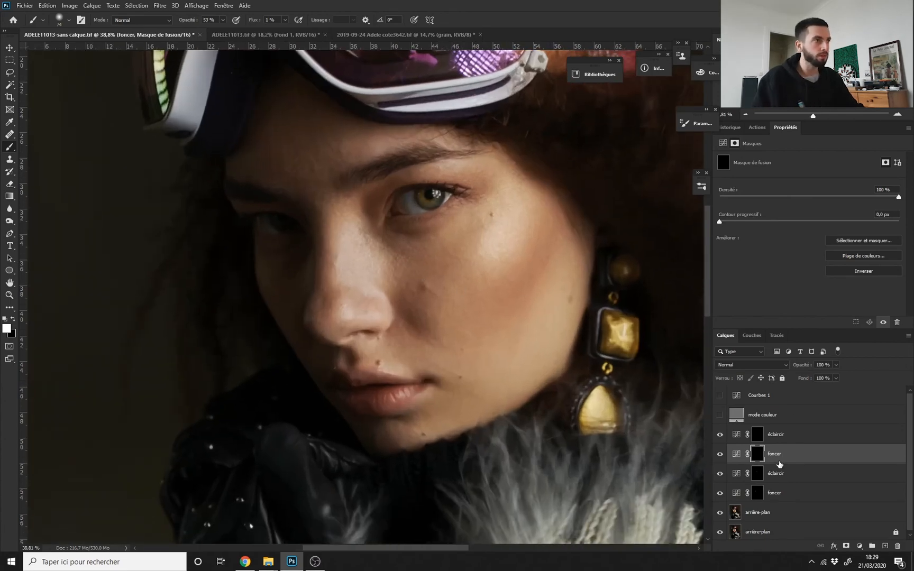
left_click(779, 439)
scroll(464, 280, "down", 2)
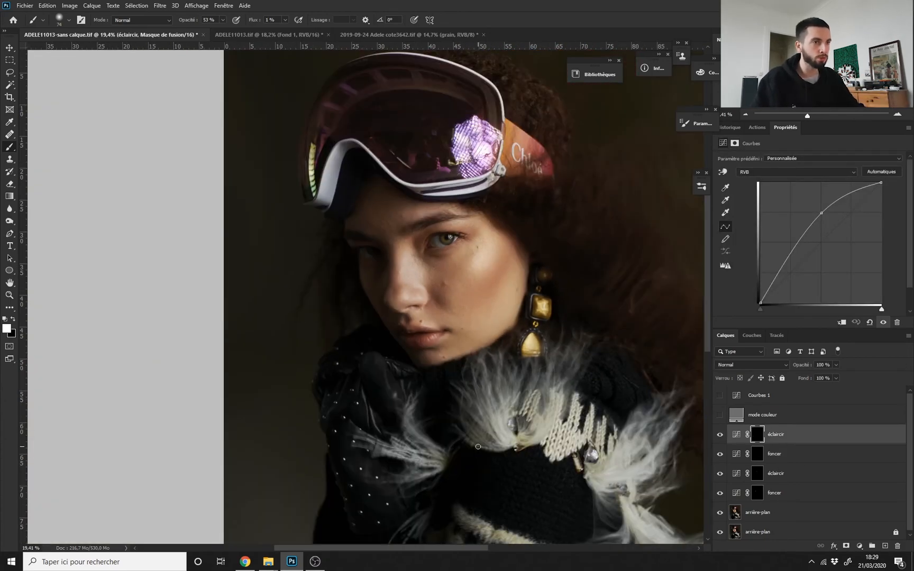
scroll(475, 305, "up", 2)
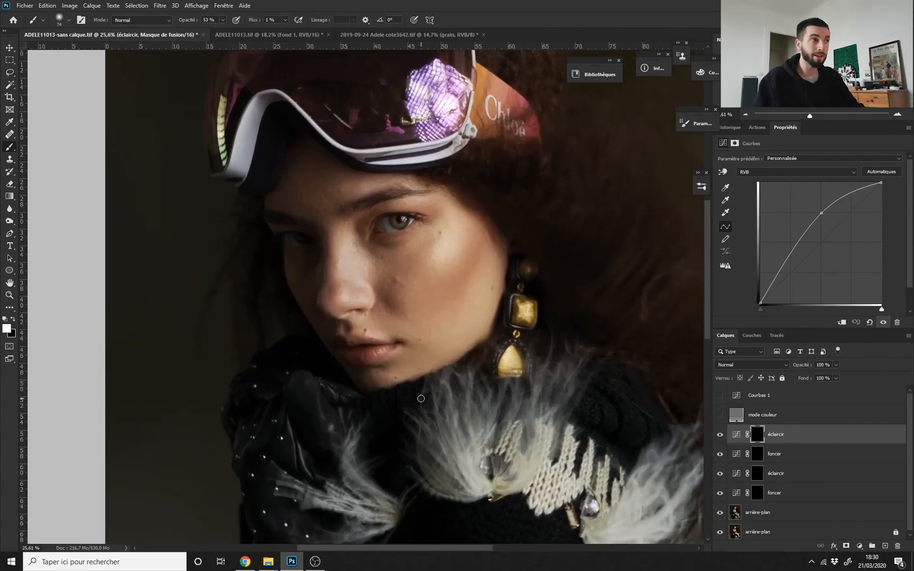
- Brighten the shadowed side of the face from the nose to the chin on the upper éclaircir mask with a brush enlarged to about 531 px
left_click(757, 438)
key("bracketright")
key("bracketright")
key("bracketright")
key("bracketright")
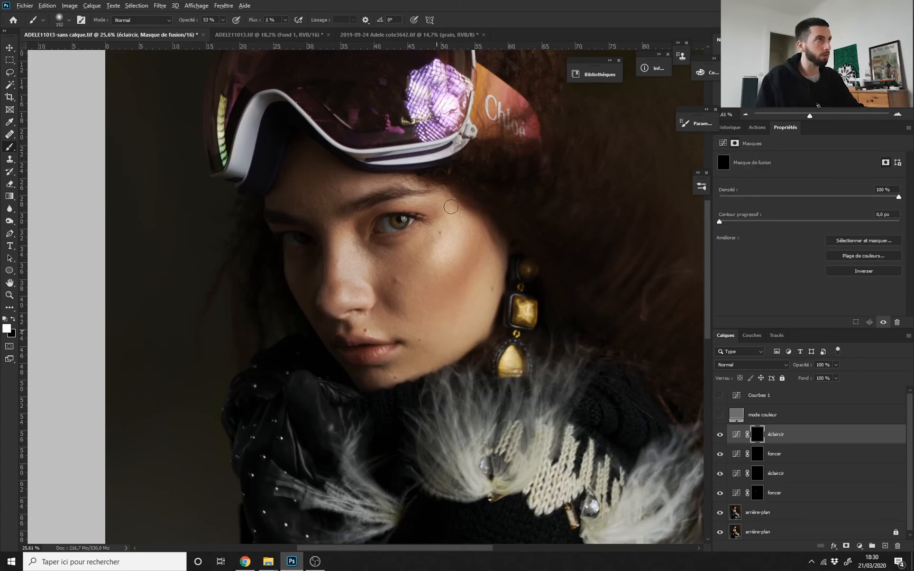
scroll(452, 277, "down", 2)
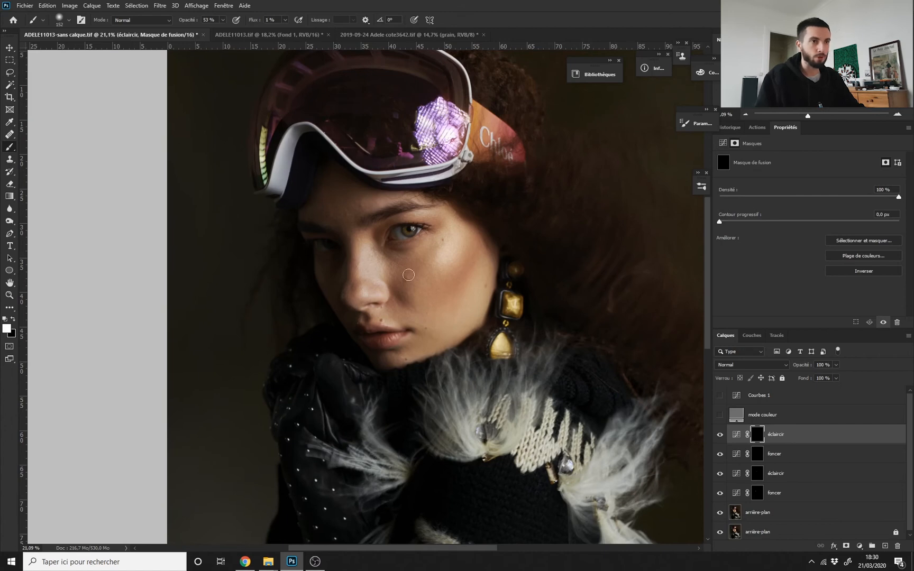
key("bracketright")
key("bracketright")
key("bracketright")
key("bracketright")
key("bracketright")
key("bracketright")
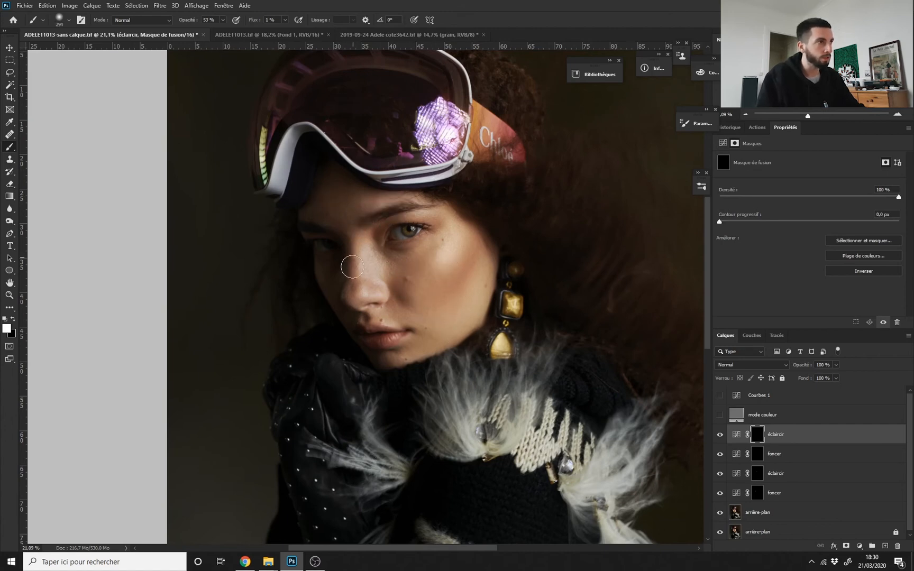
right_click(352, 266, "alt")
left_click_drag(345, 280, 332, 238)
right_click(331, 284, "alt")
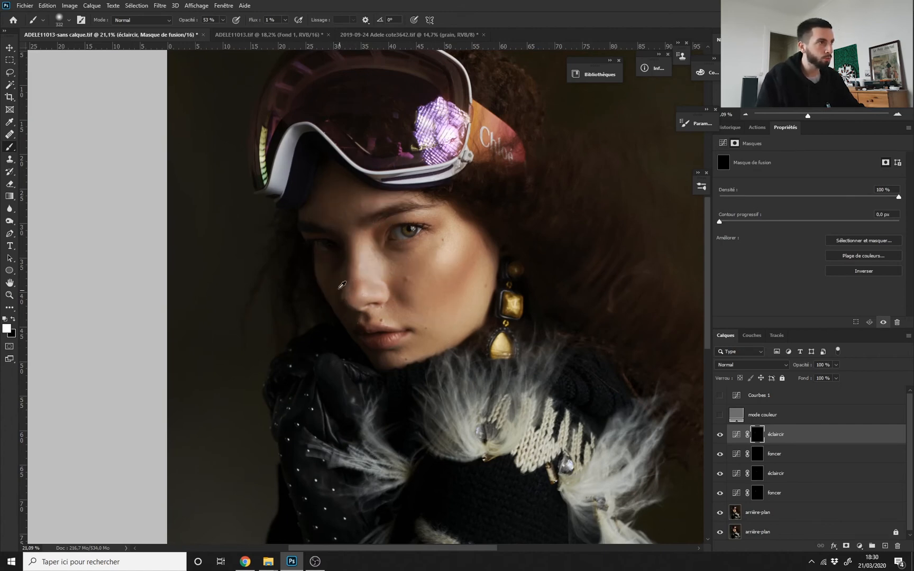
mouse_move(344, 295)
left_mouse_down()
mouse_move(327, 280)
mouse_move(376, 353)
mouse_move(338, 272)
mouse_move(382, 362)
left_mouse_up()
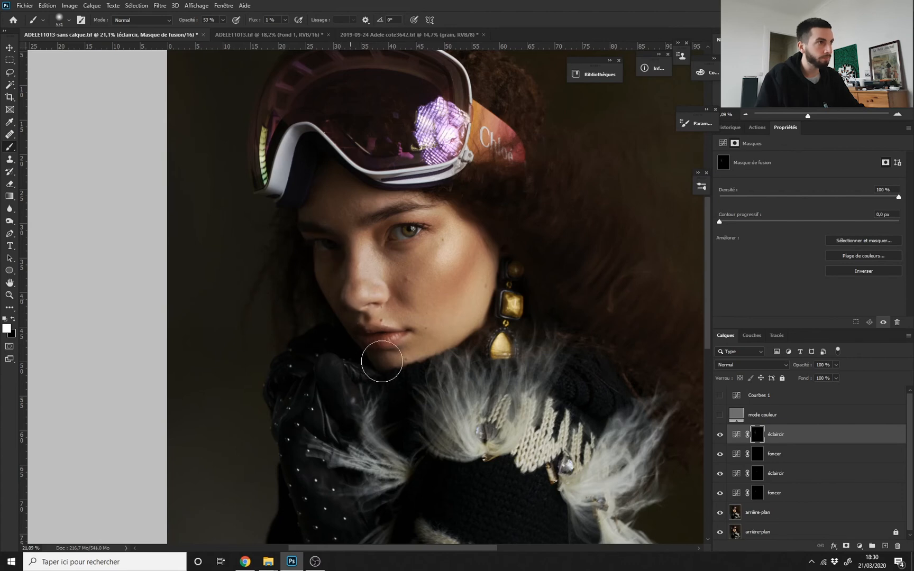
- Darken the cheek and jaw beside the earring on the upper foncer layer's mask, adapting the brush size to each area
key("alt+bracketleft")
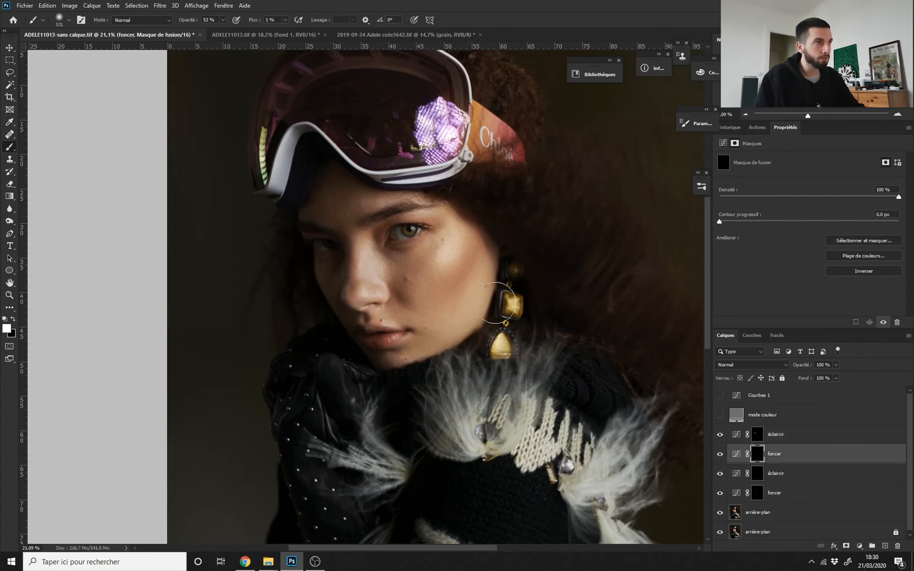
left_click_drag(474, 279, 447, 345)
right_click(451, 253, "alt")
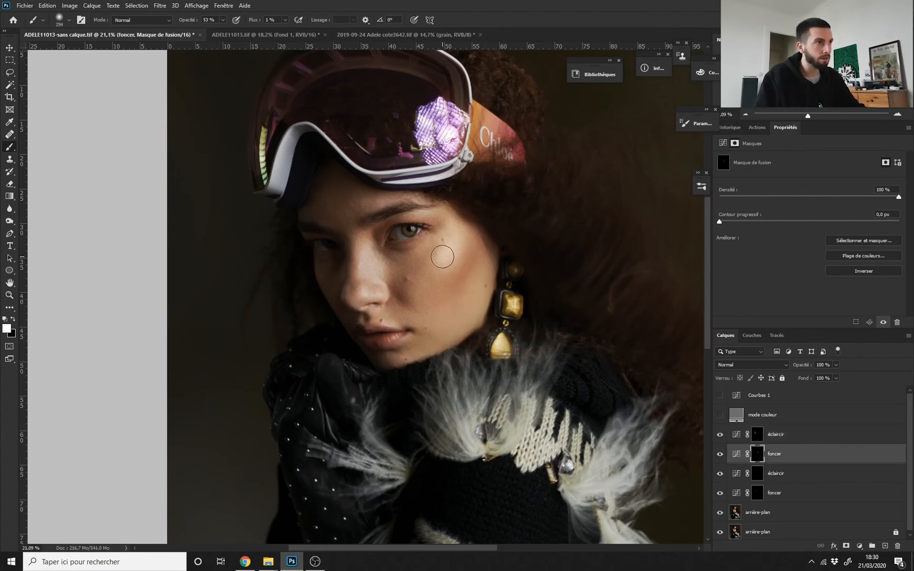
right_click(438, 265, "alt")
right_click(431, 229, "alt")
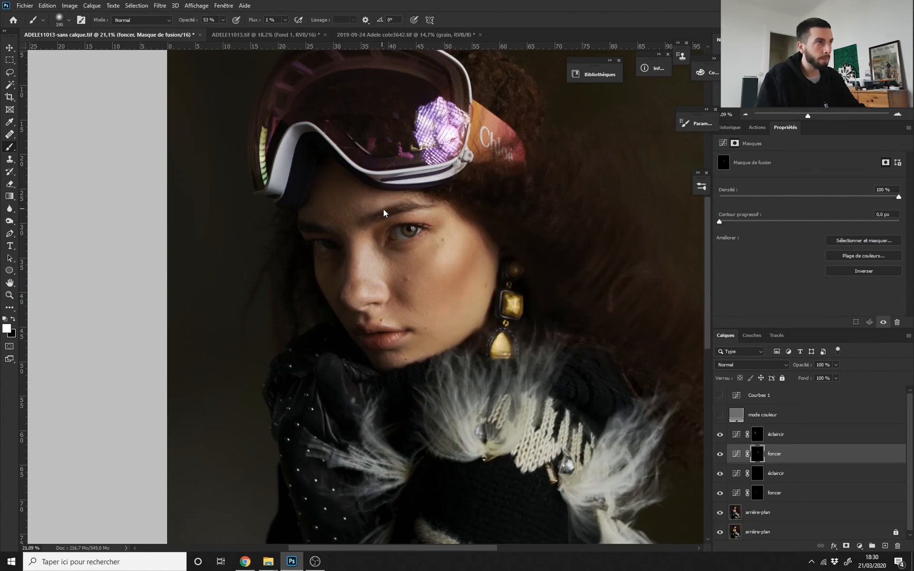
right_click(376, 207, "alt")
mouse_move(486, 257)
left_mouse_down()
mouse_move(442, 265)
mouse_move(465, 280)
left_mouse_up()
right_click(471, 297, "alt")
- Darken the areas around the nose and inner cheek on the upper foncer mask, reducing the brush to about 98 px for details
right_click(328, 259, "alt")
left_click_drag(317, 235, 320, 226)
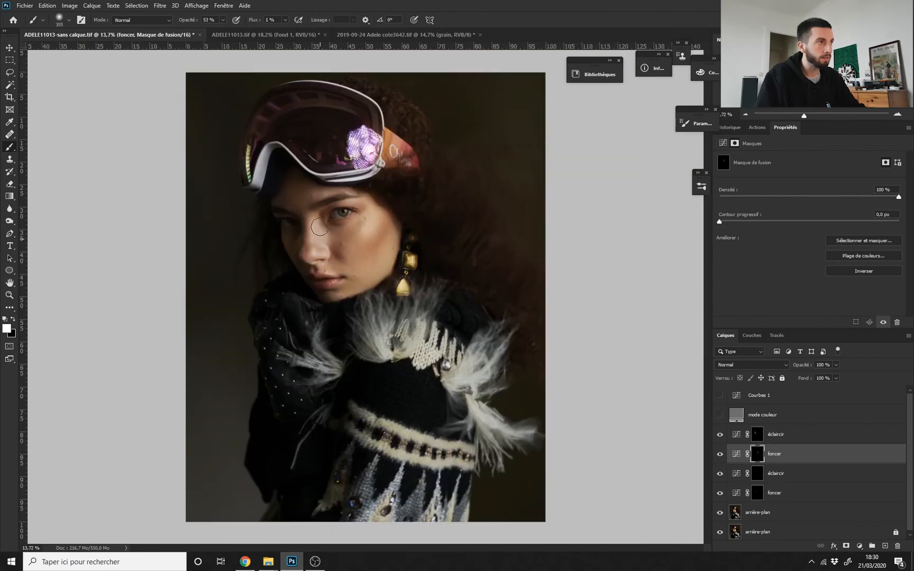
scroll(320, 256, "up", 3)
right_click(327, 255, "alt")
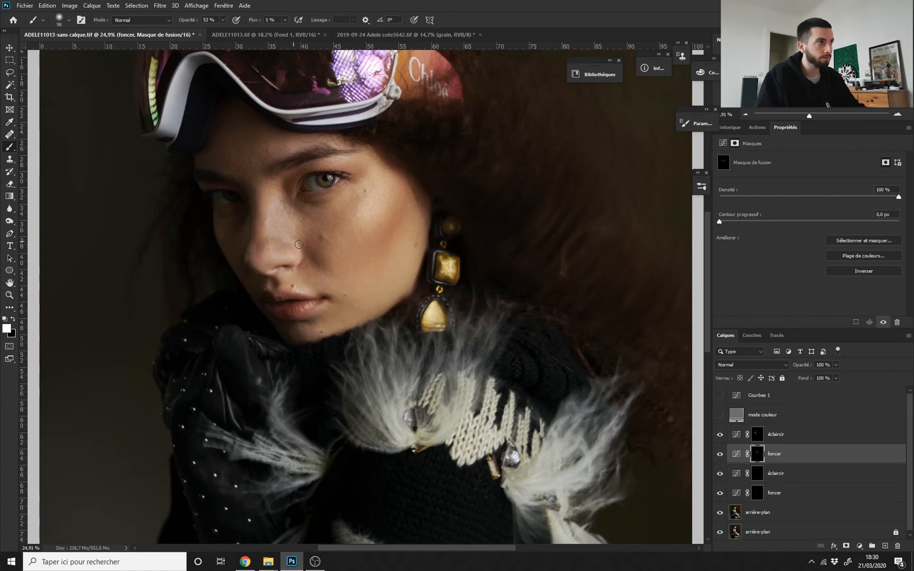
scroll(298, 244, "down", 4)
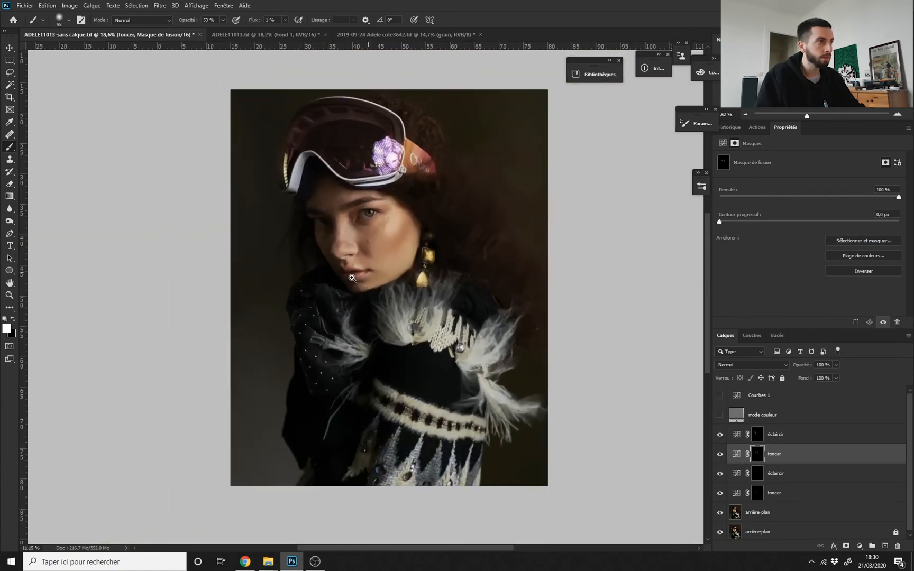
scroll(351, 278, "up", 3)
scroll(369, 286, "down", 2)
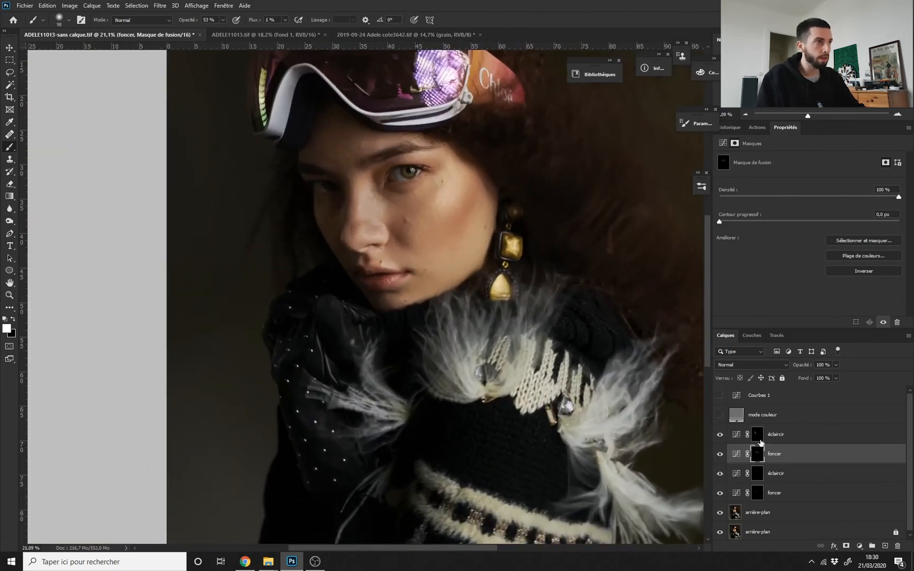
- Brighten the lips and cheek on the upper éclaircir layer's mask, using a soft brush between about 98 and 251 px
left_click(759, 437)
scroll(380, 280, "up", 2)
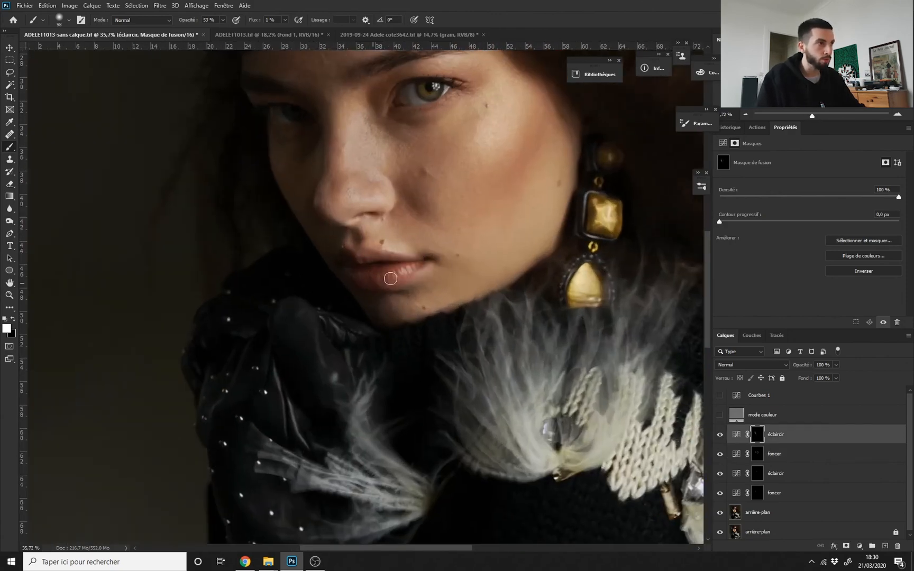
scroll(391, 292, "down", 5)
scroll(484, 231, "up", 3)
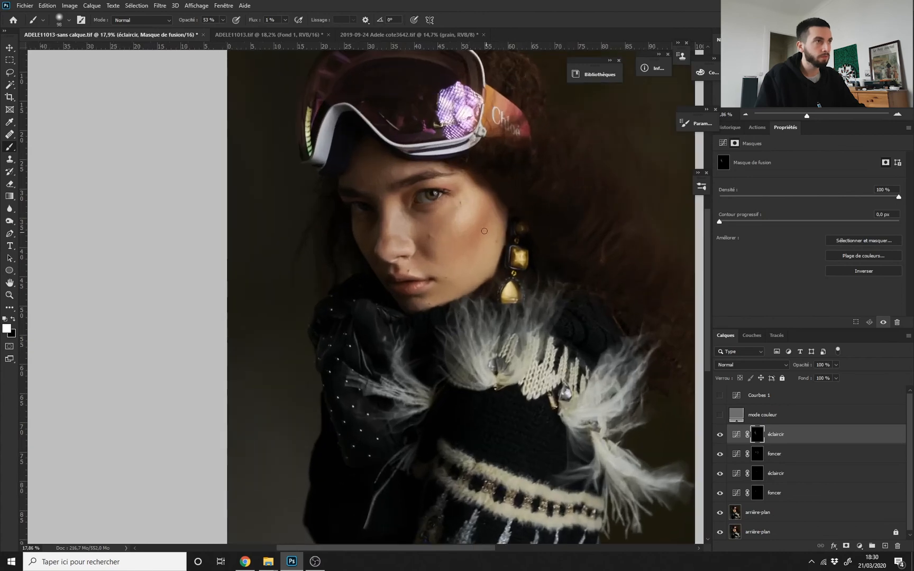
scroll(477, 248, "up", 3)
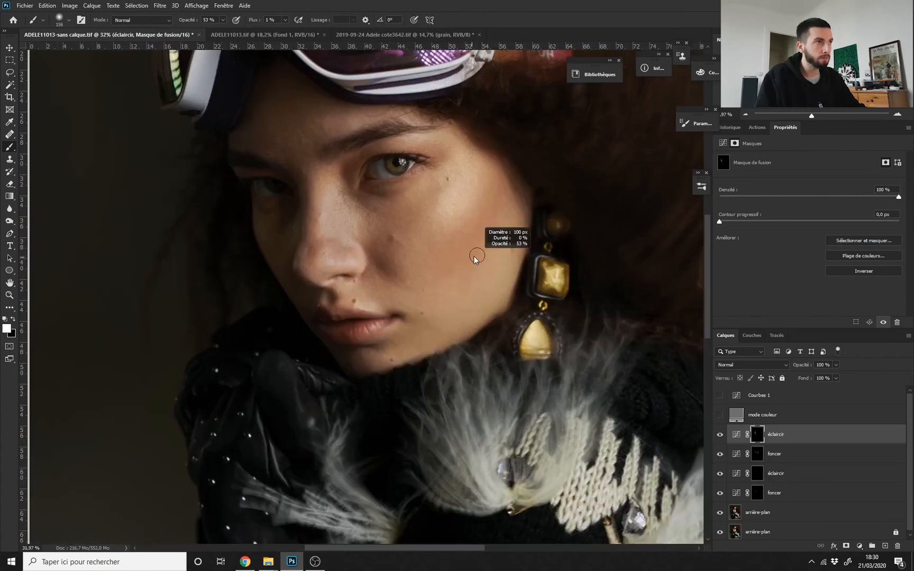
scroll(445, 244, "down", 3)
scroll(444, 244, "up", 3)
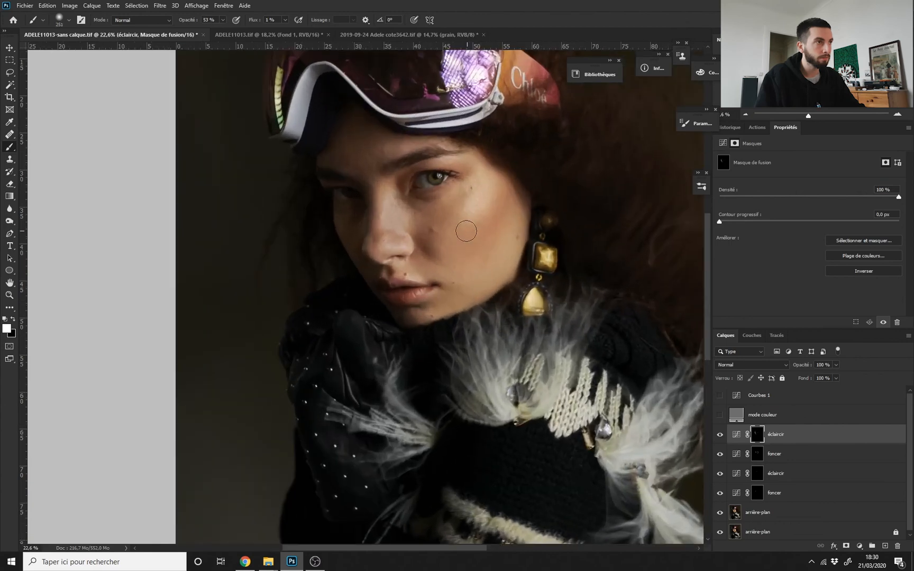
left_click_drag(482, 251, 477, 251)
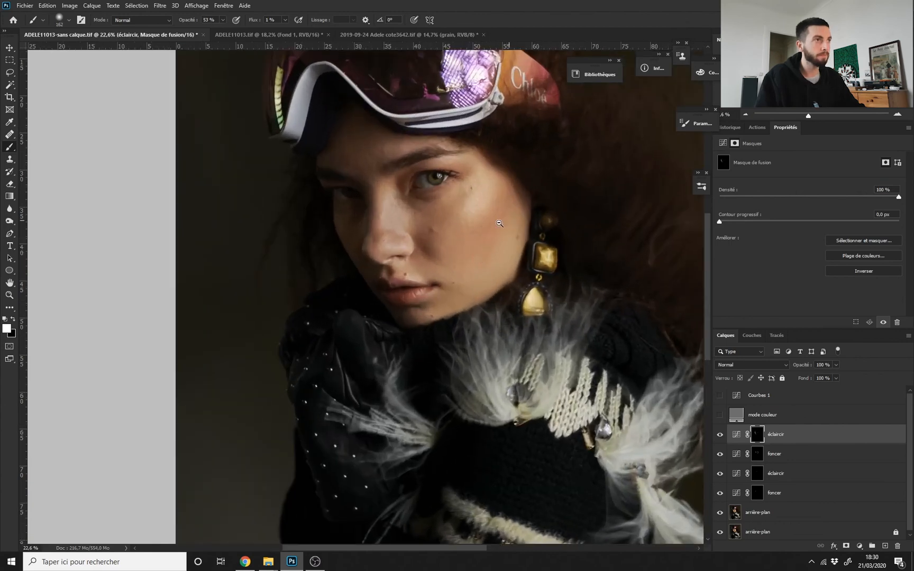
- Compare the portrait with the upper éclaircir and foncer layers hidden and shown, and inspect the face at several magnifications
scroll(499, 223, "down", 3)
left_click(719, 453)
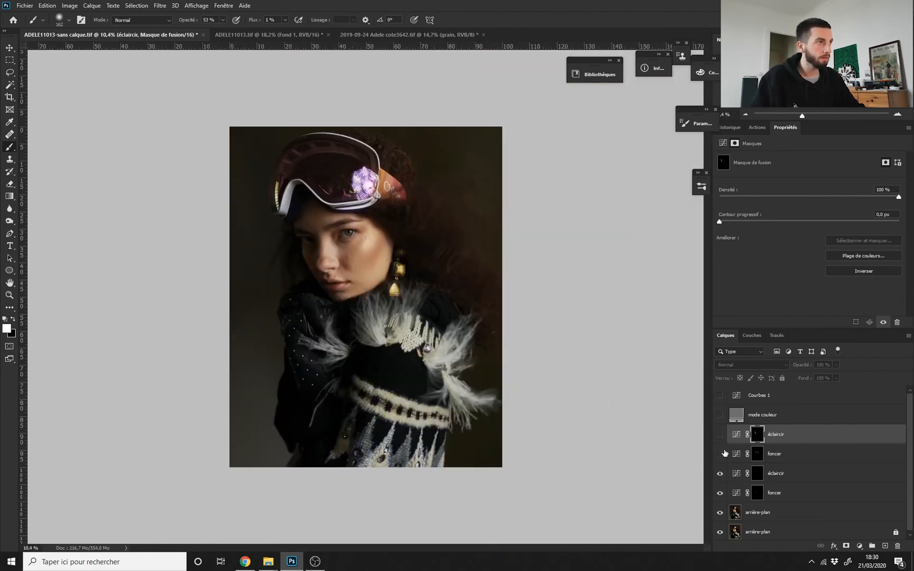
left_click(719, 454)
left_click_drag(348, 257, 378, 275)
scroll(404, 272, "up", 2)
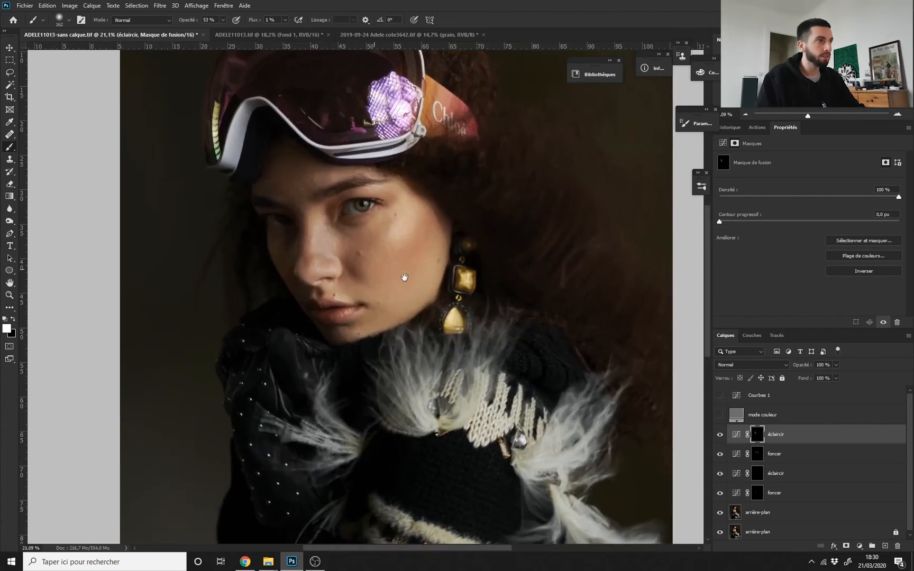
scroll(391, 231, "up", 1)
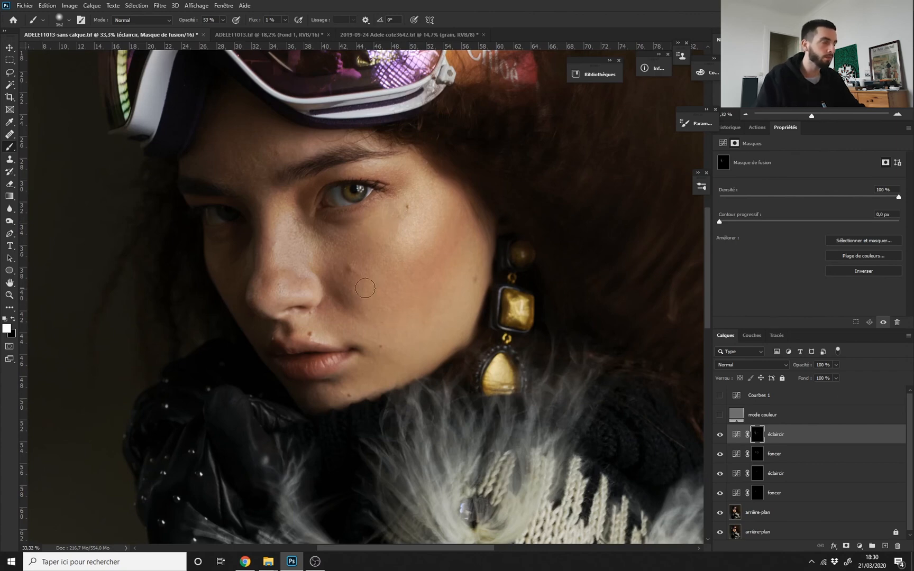
scroll(324, 262, "down", 3)
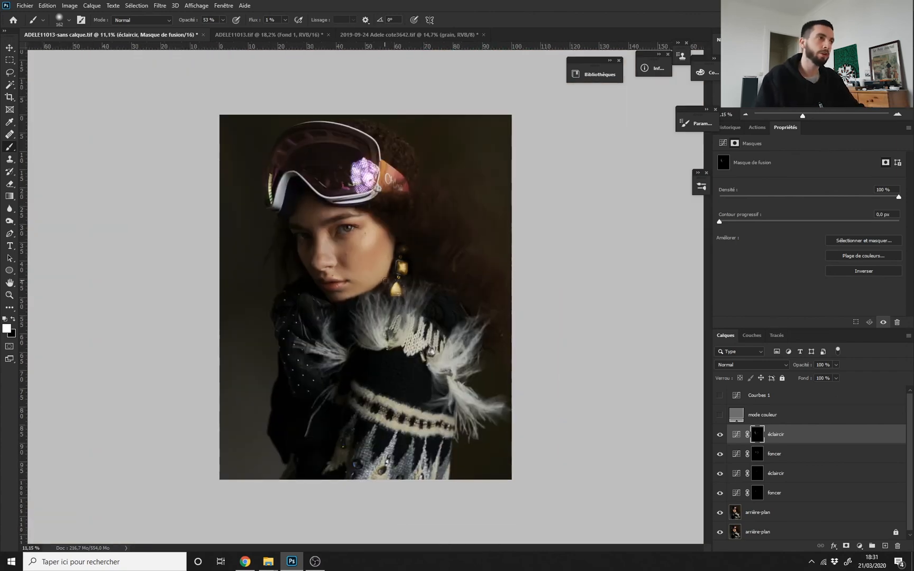
scroll(385, 280, "up", 3)
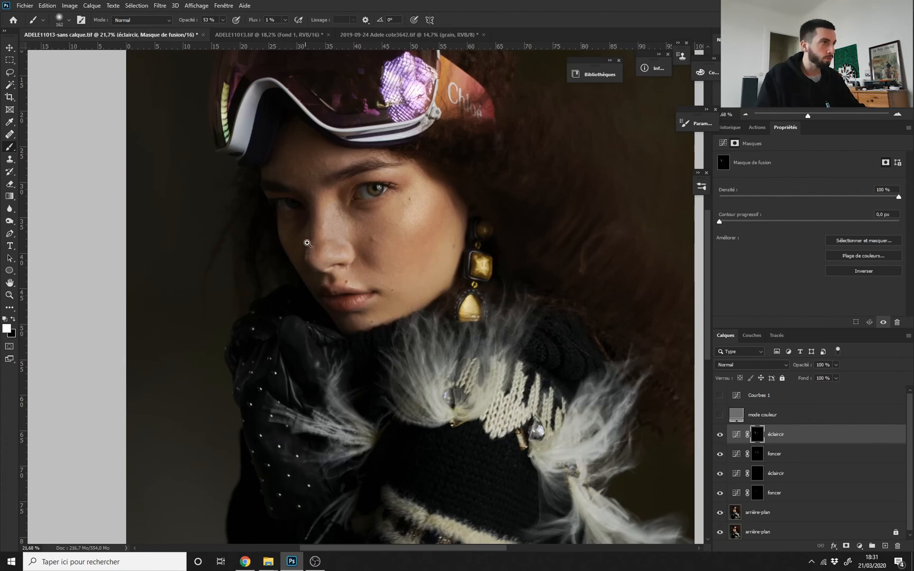
- Refine the light along the nose on the upper éclaircir mask with a 74 px brush
left_click_drag(307, 243, 340, 264)
left_click_drag(341, 267, 326, 267)
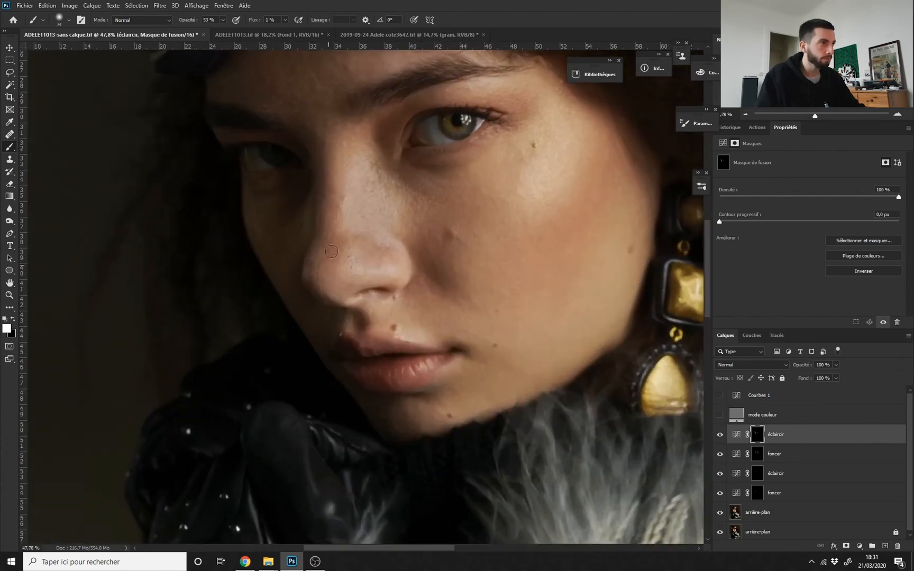
left_click_drag(334, 244, 284, 253)
left_click_drag(909, 470, 908, 474)
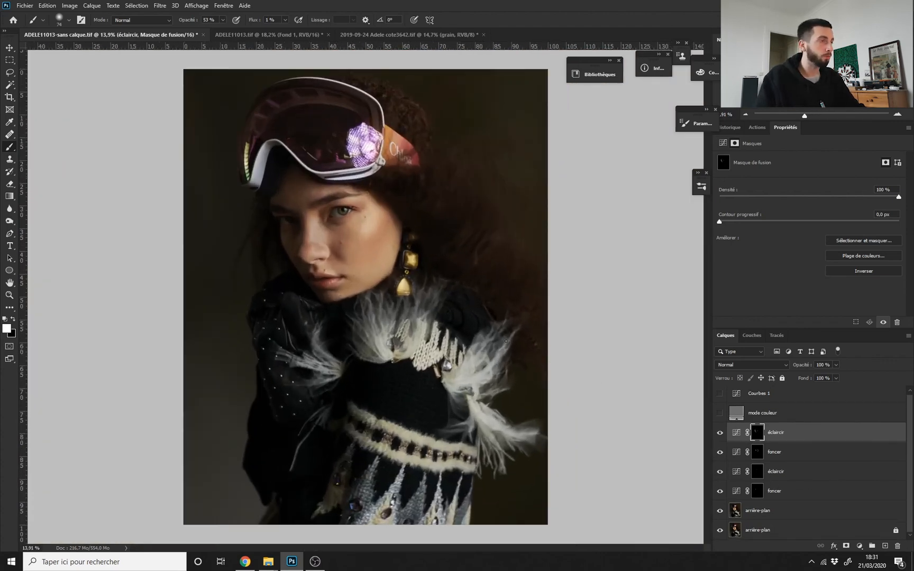
- Compare the original bottom arrière-plan layer alone with the full dodge-and-burn stack, both close up and on the whole image
left_click_drag(352, 251, 411, 279)
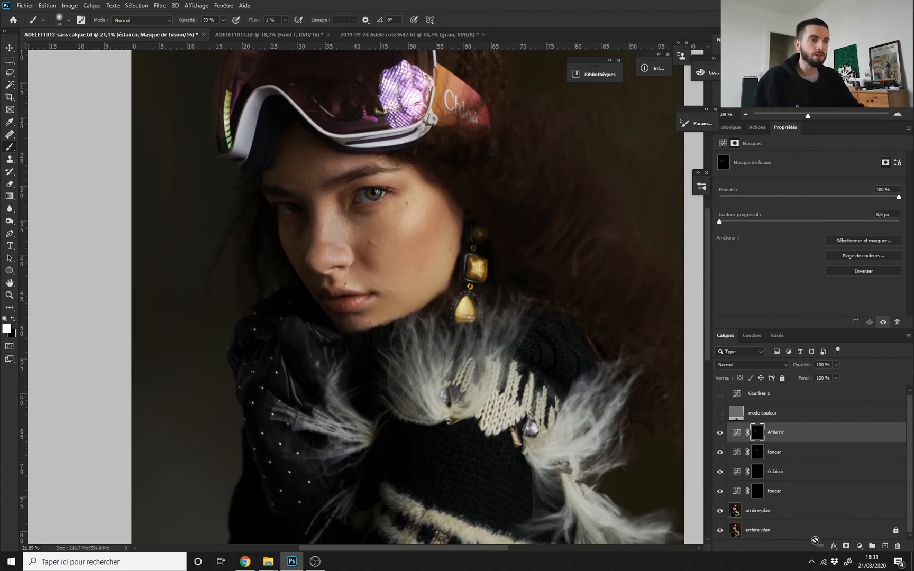
left_click(719, 531, "alt")
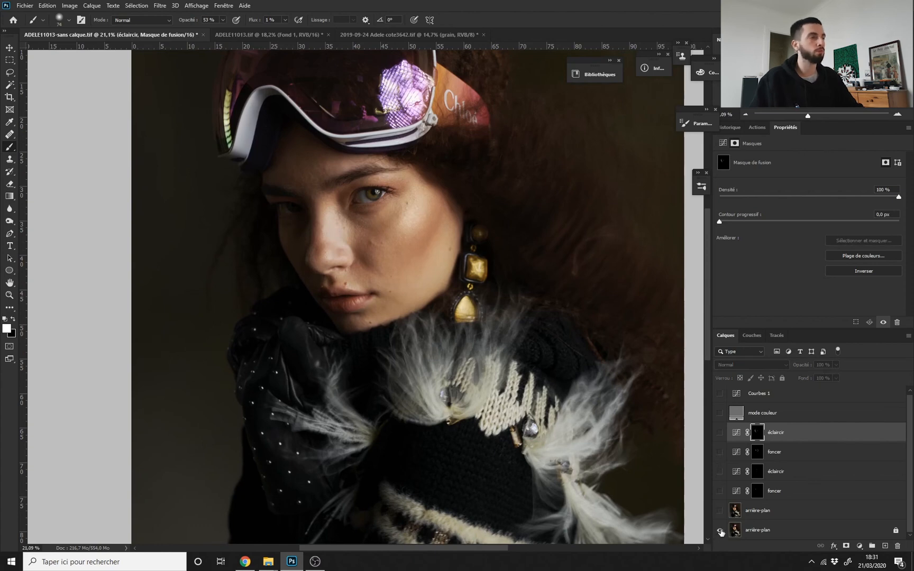
left_click(720, 532, "alt")
left_click(719, 531, "alt")
left_click(718, 532, "alt")
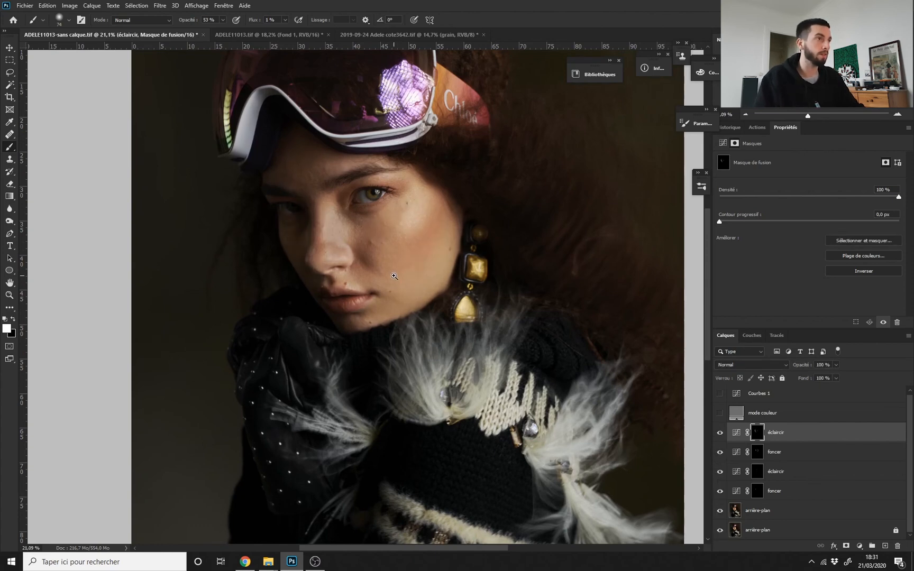
scroll(394, 275, "down", 3)
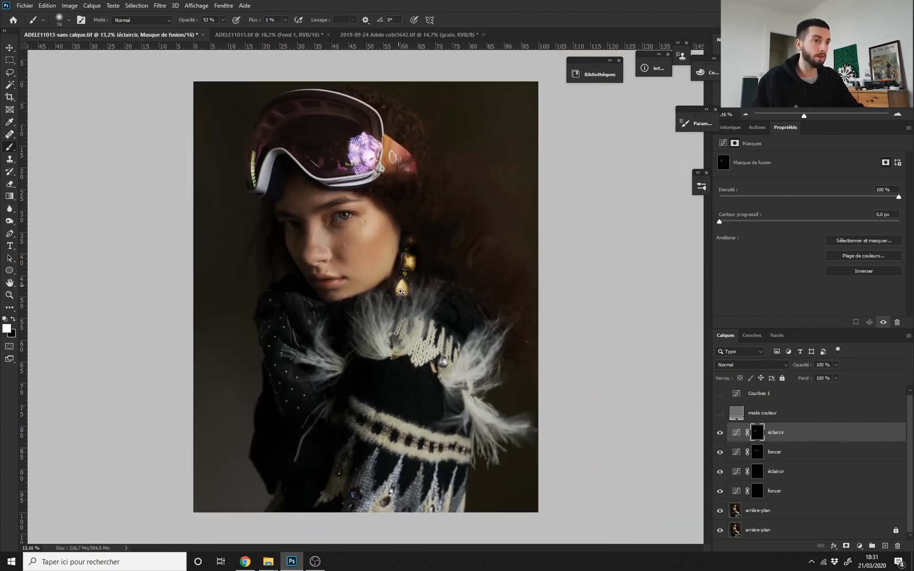
left_click(721, 531, "alt")
left_click(720, 533, "alt")
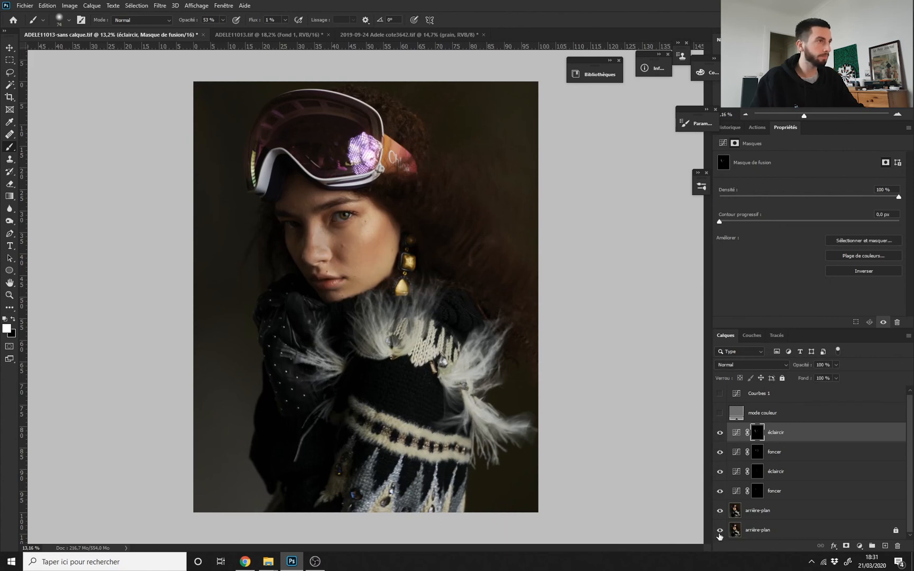
left_click(719, 532, "alt")
left_click(718, 533, "alt")
left_click(717, 534, "alt")
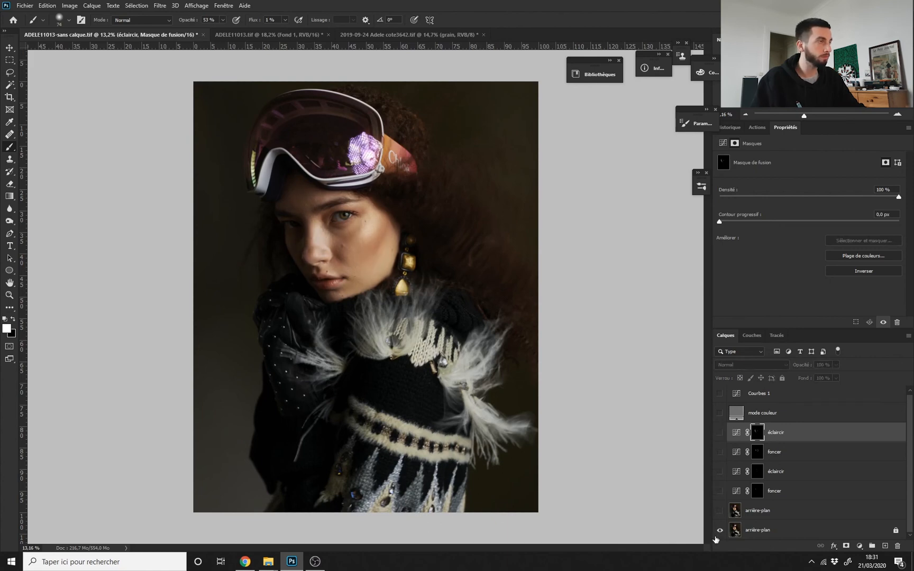
left_click(718, 533, "alt")
- Brighten broad areas of the hair and fur collar on the upper éclaircir mask with a soft brush of about 505 px
left_click(358, 339, "ctrl")
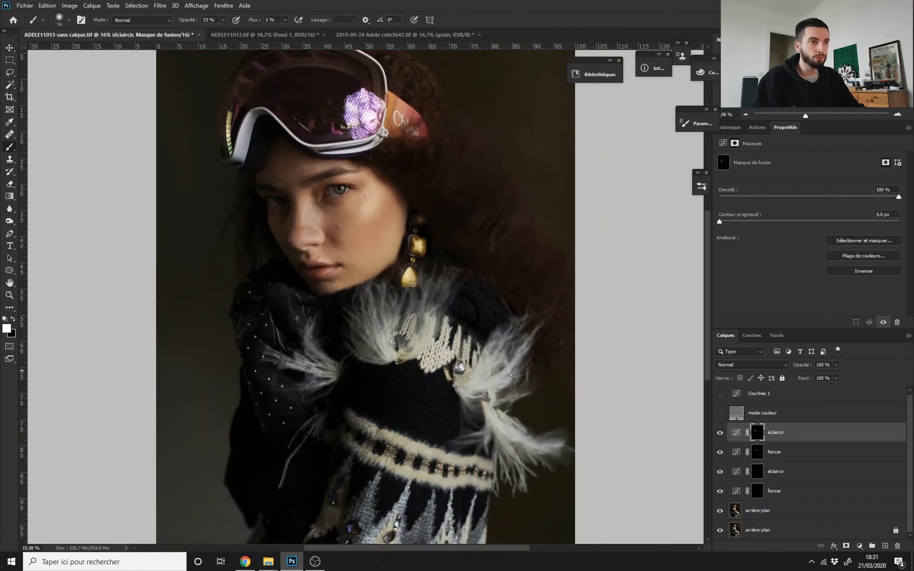
left_click(296, 115, "ctrl")
left_click_drag(297, 115, 335, 224)
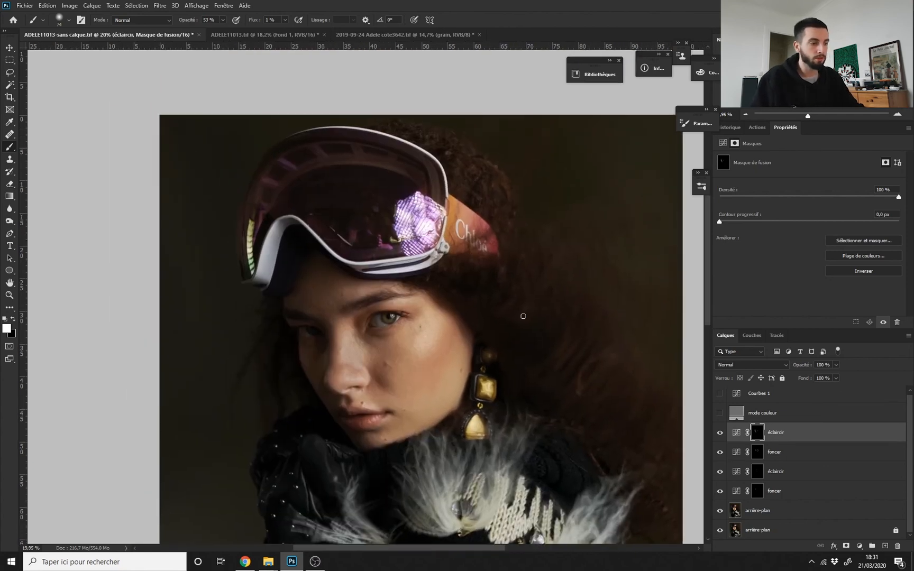
mouse_move(248, 239)
left_mouse_down()
mouse_move(263, 239)
mouse_move(254, 261)
mouse_move(282, 163)
left_mouse_up()
left_click_drag(430, 253, 432, 253)
left_click_drag(603, 320, 569, 308)
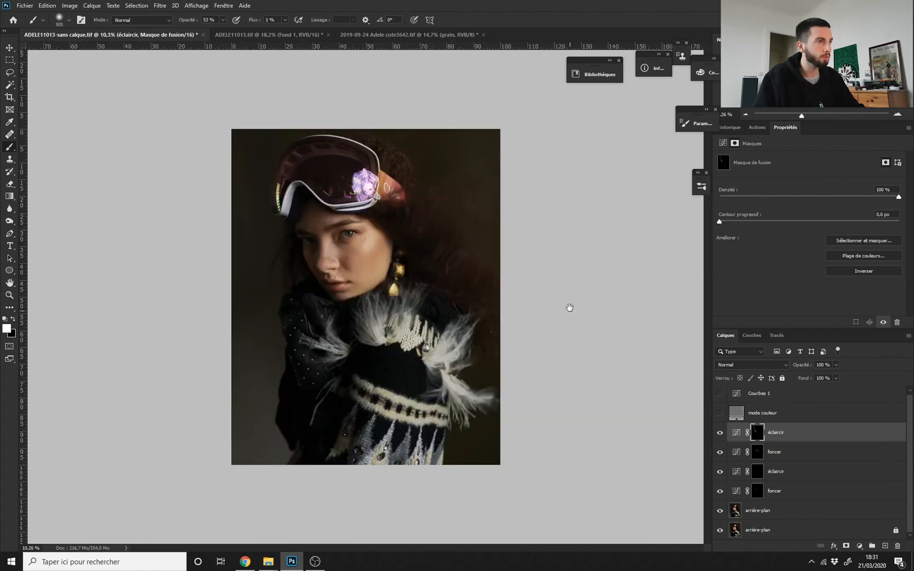
left_click_drag(436, 331, 549, 419)
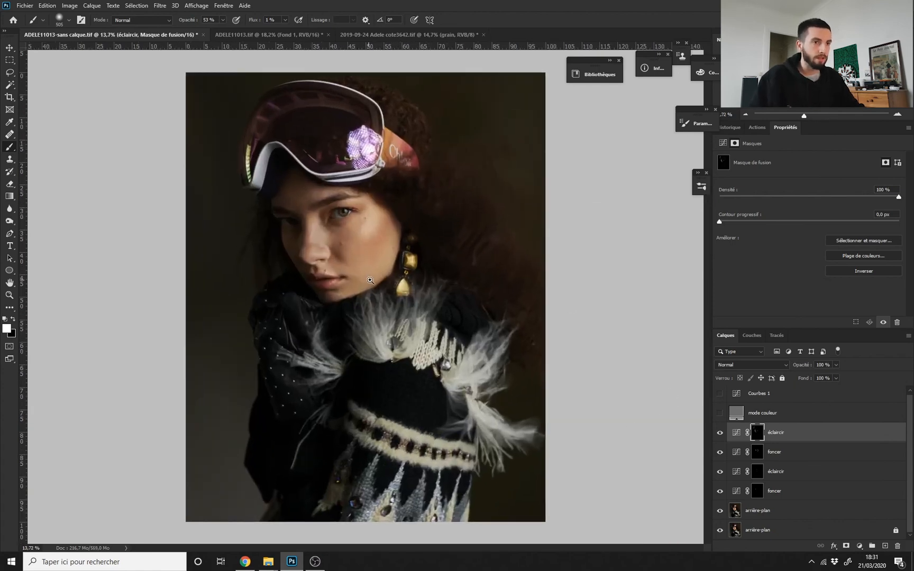
left_click_drag(371, 280, 346, 282)
left_click(861, 546)
left_click(822, 442)
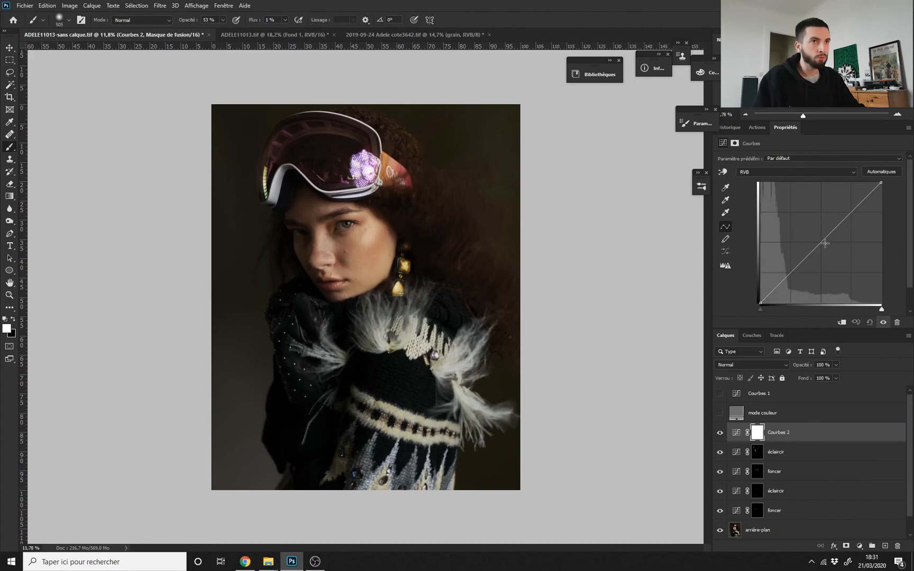
mouse_move(881, 309)
left_mouse_down()
mouse_move(817, 309)
mouse_move(882, 309)
left_mouse_up()
left_click(783, 439)
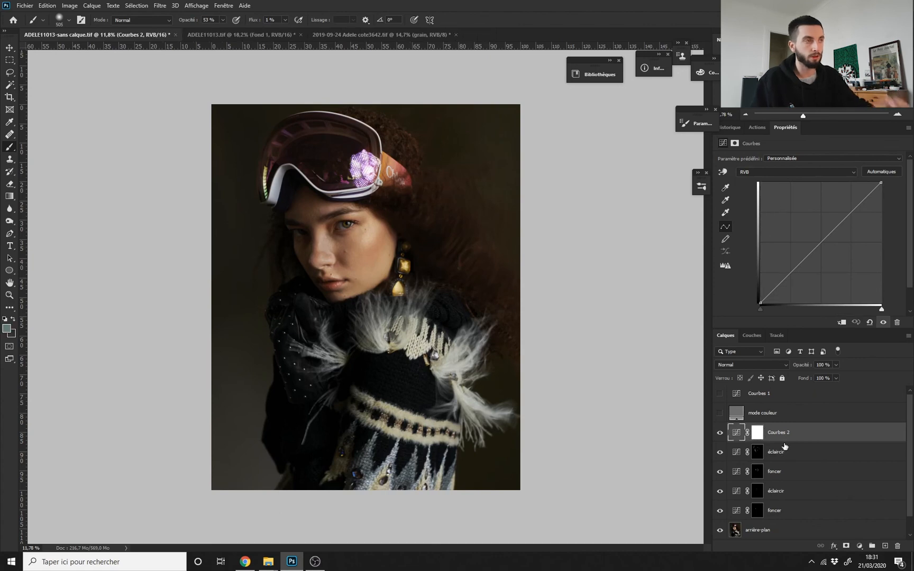
key("Delete")
- Turn on the mode couleur and Courbes 1 helper layers to review the portrait's contrast without colour
scroll(362, 325, "down", 2)
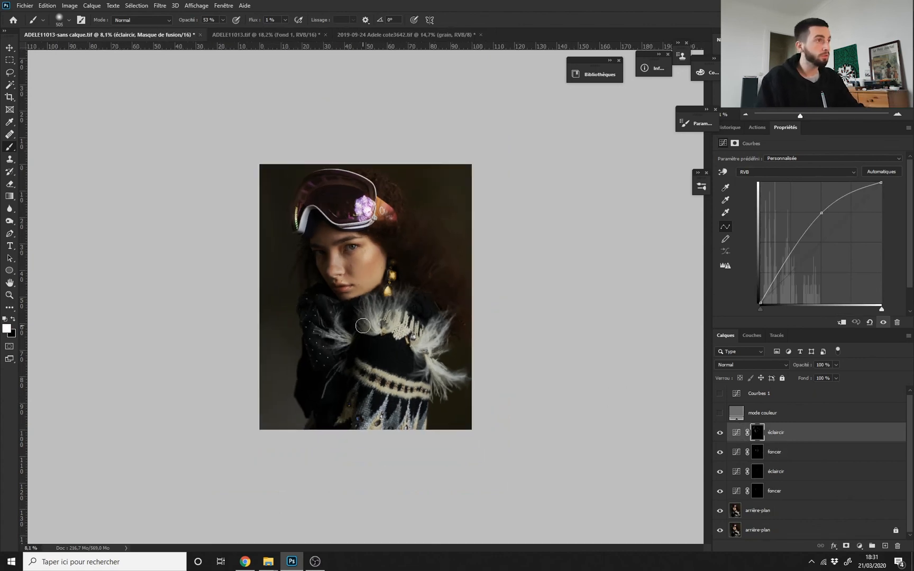
scroll(352, 290, "up", 2)
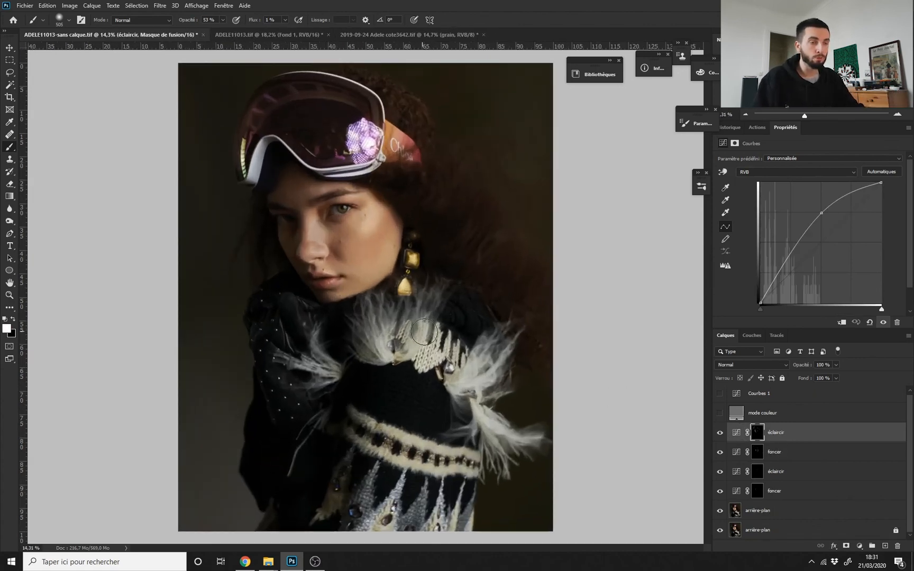
left_click(781, 471)
left_click(779, 492)
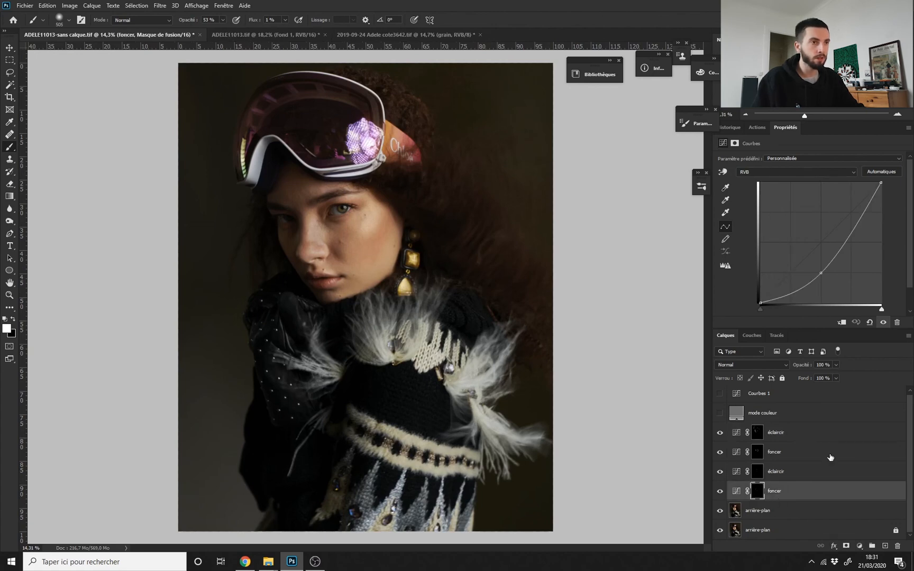
left_click(767, 415)
left_click(767, 399)
left_click_drag(719, 415, 719, 395)
left_click(767, 417)
left_click(762, 397)
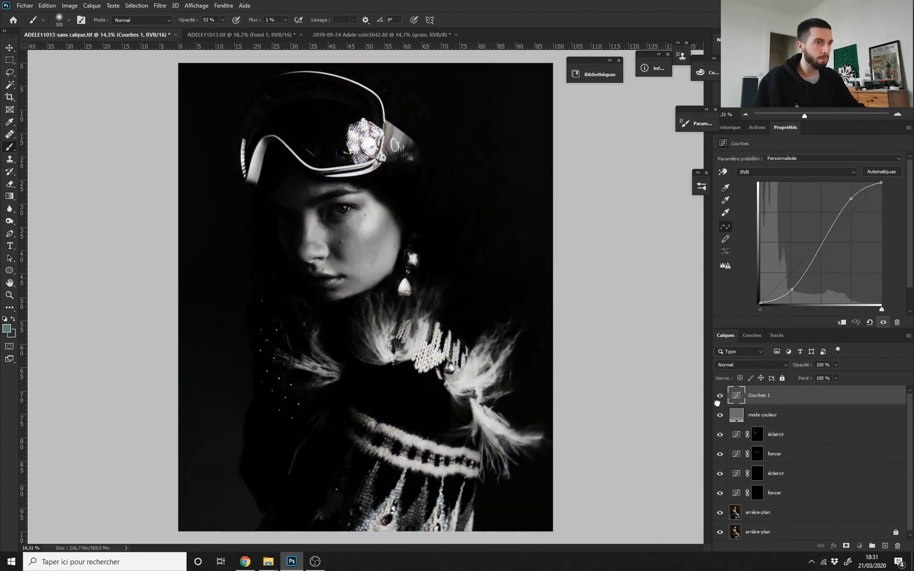
- Rename the Courbes 1 layer as contraste and hide it together with the mode couleur layer
double_click(766, 396)
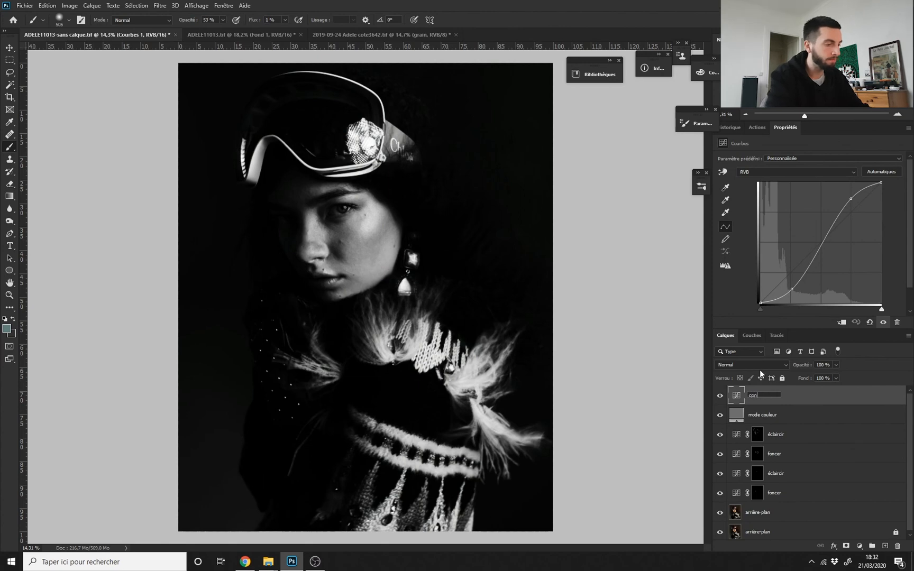
type("contras")
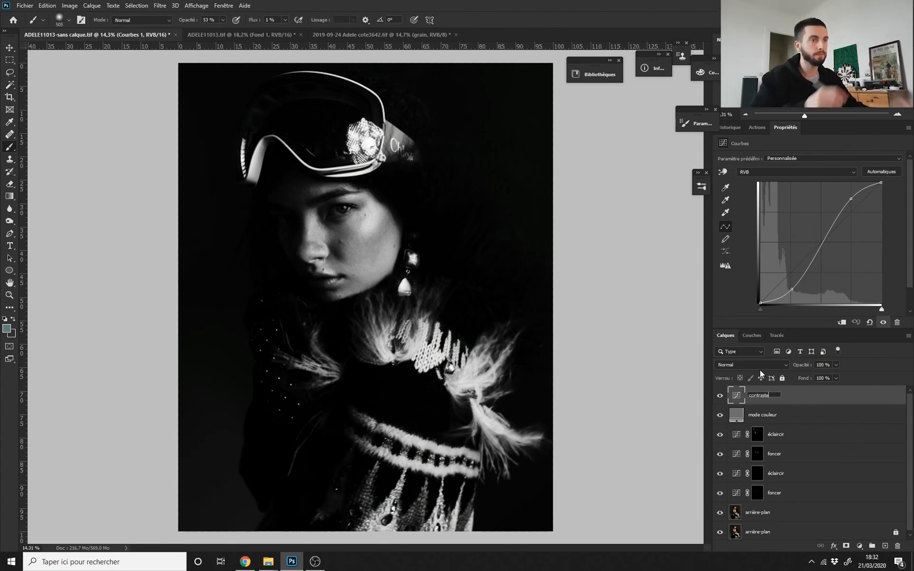
type("te")
key("Return")
left_click_drag(719, 414, 719, 395)
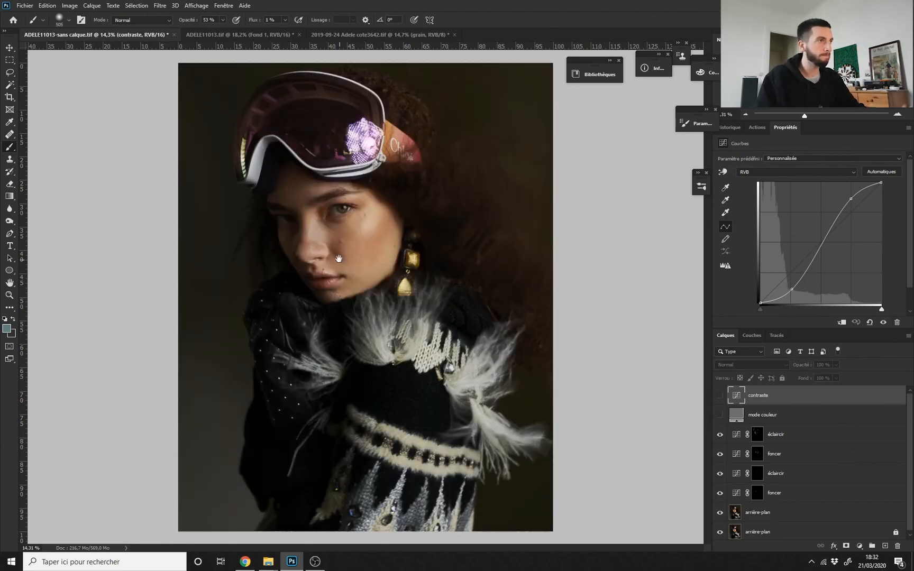
scroll(362, 293, "down", 2)
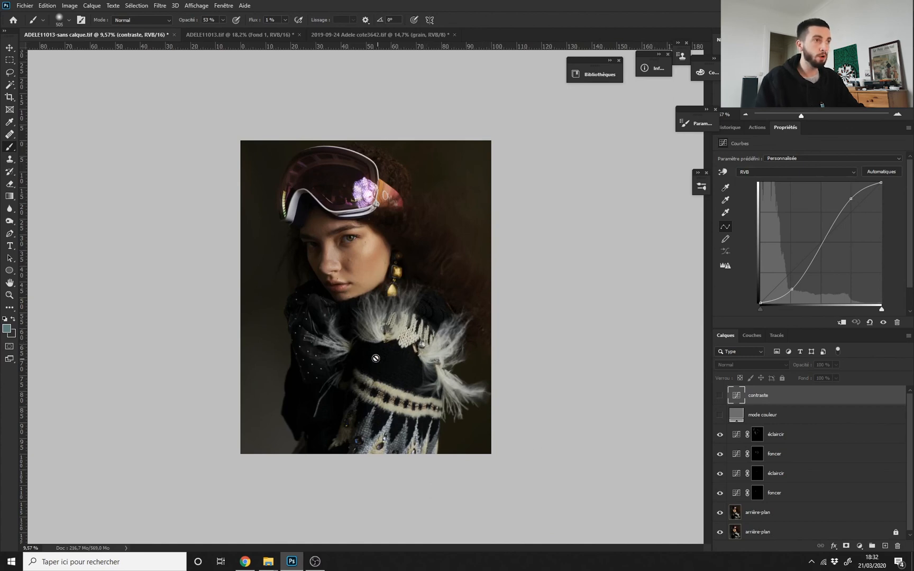
scroll(375, 358, "down", 1)
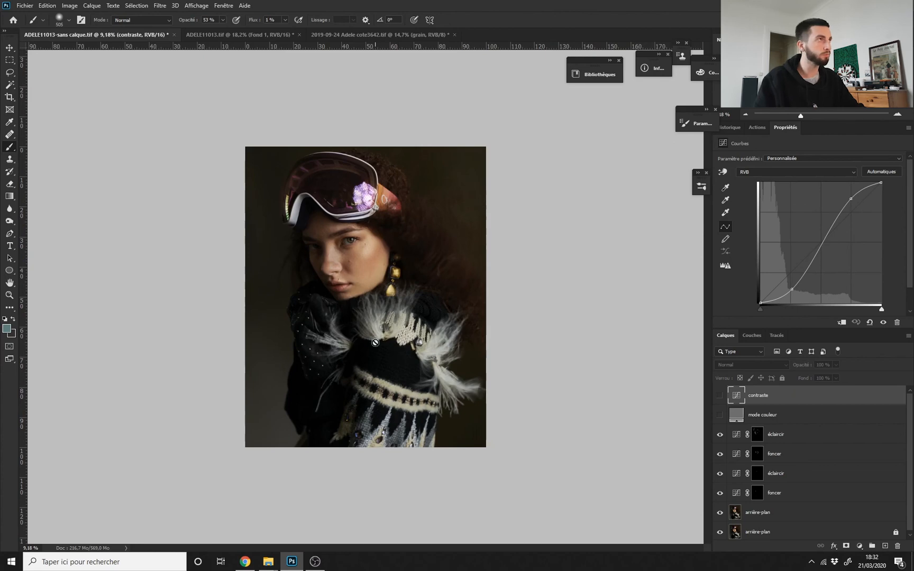
scroll(349, 301, "down", 2)
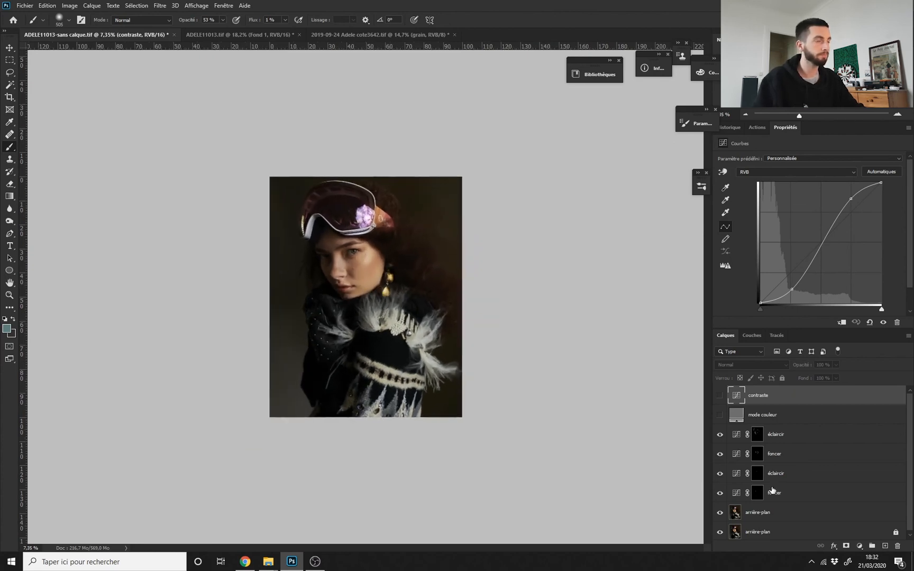